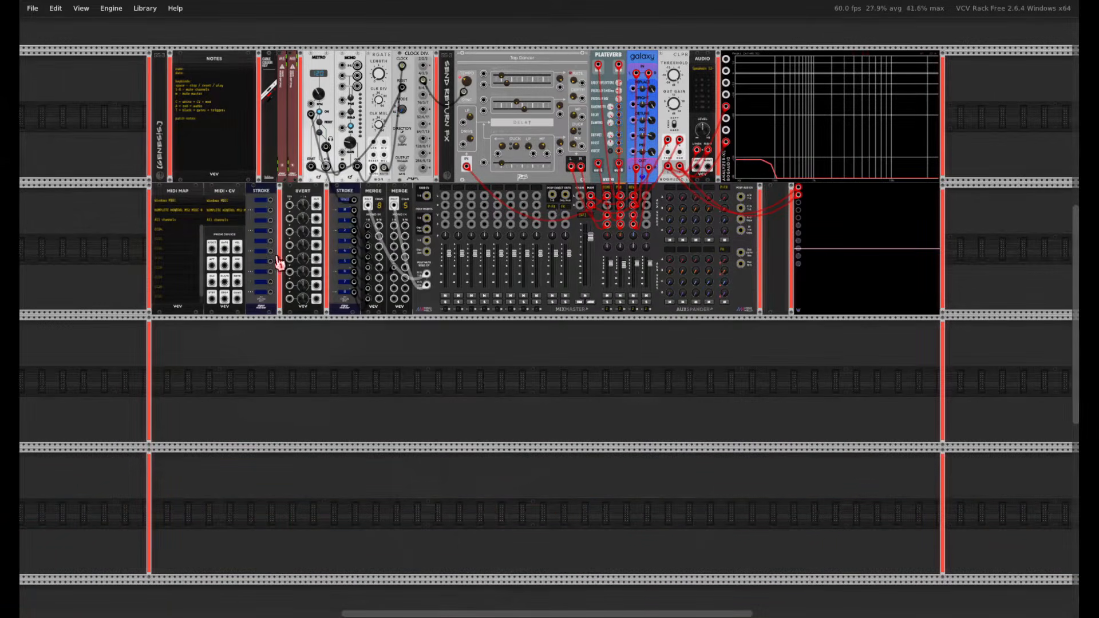
# Examine the Notes module's name and date fields, keybinds list, cable colour legend and patch notes section.
pyautogui.scroll(6, 150, 51)
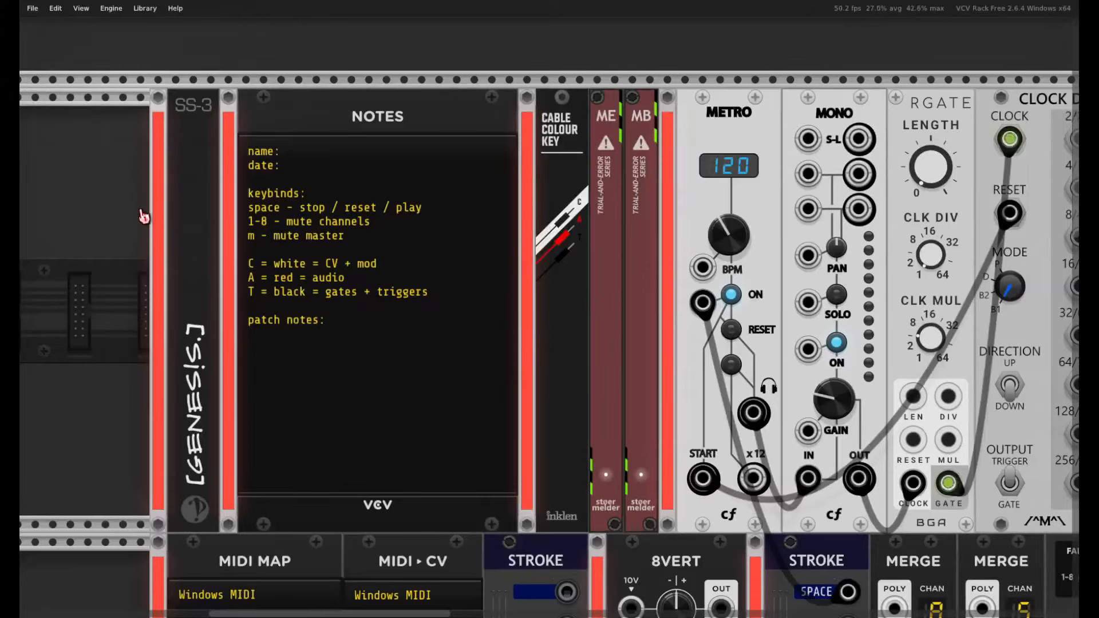
pyautogui.scroll(3, 143, 216)
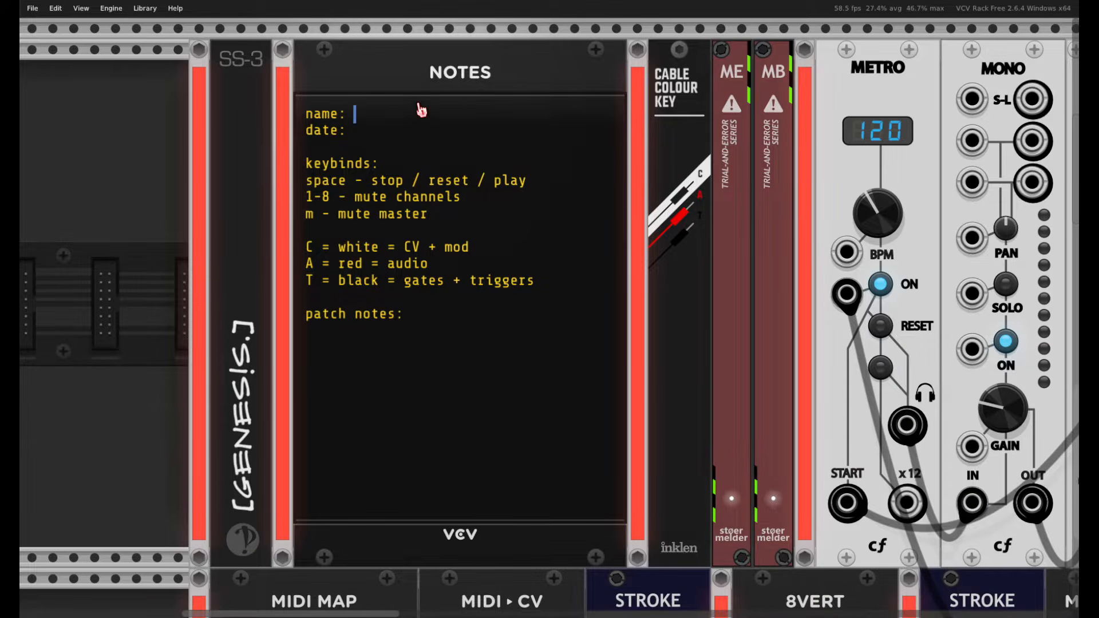
pyautogui.moveTo(482, 220); pyautogui.dragTo(312, 182)
pyautogui.click(481, 219)
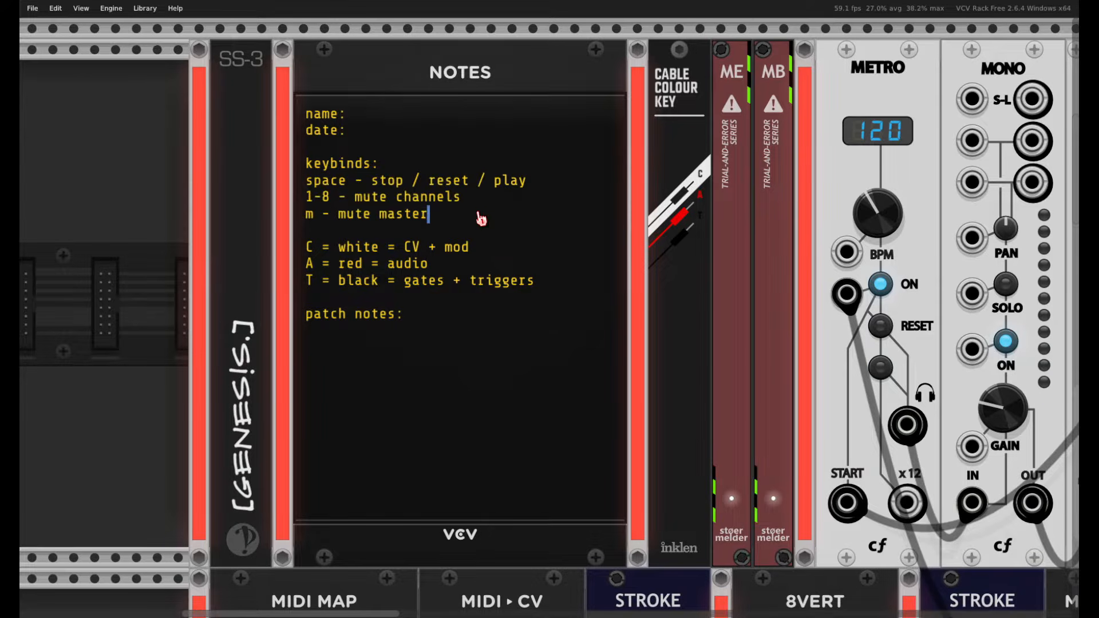
pyautogui.click(553, 286)
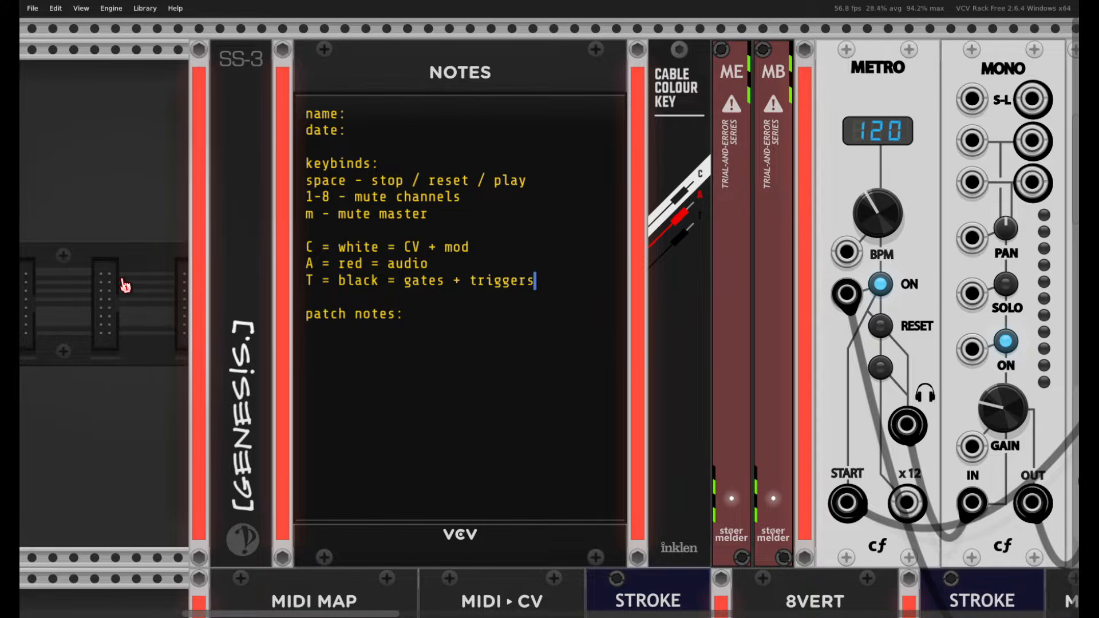
pyautogui.click(437, 385)
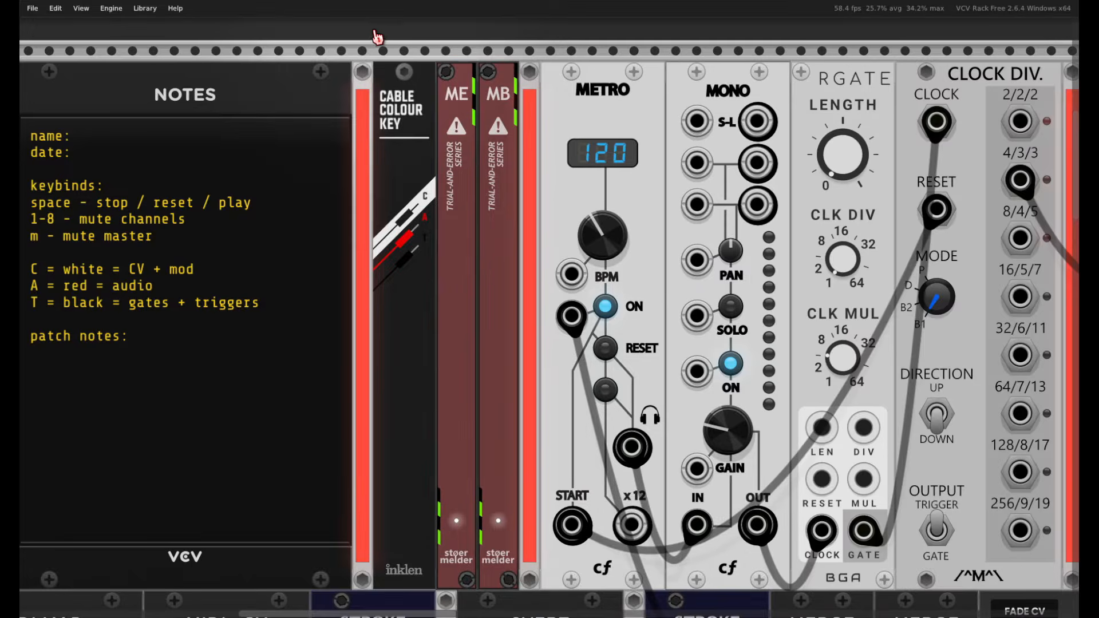
# Highlight the Cable Colour Key, ME and MB modules beside the notes to review them.
pyautogui.moveTo(388, 27); pyautogui.dragTo(539, 257)
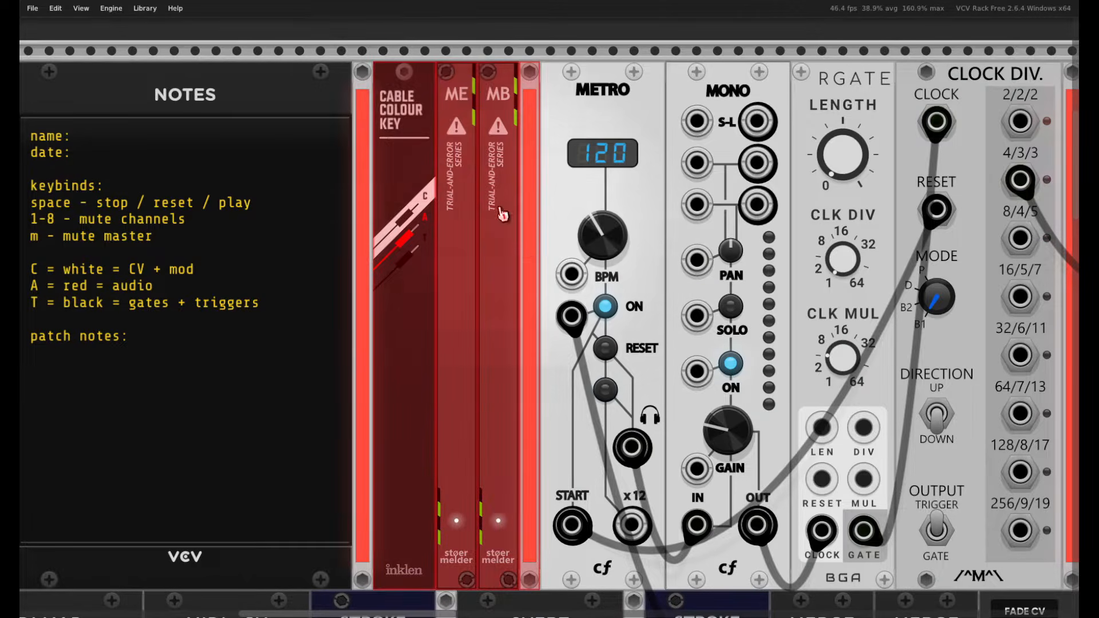
pyautogui.click(451, 39)
pyautogui.moveTo(451, 40); pyautogui.dragTo(539, 148)
pyautogui.moveTo(511, 40); pyautogui.dragTo(539, 38)
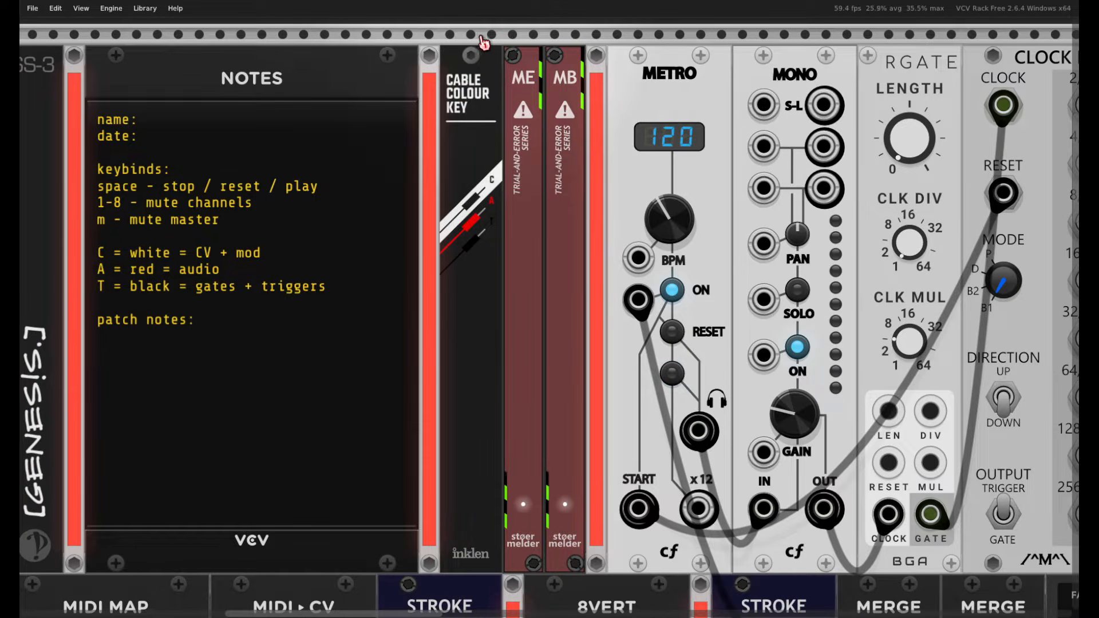
# Cycle the active cable colour in Cable Colour Key through white, red and black, ending on black, comparing with the notes legend.
pyautogui.click(493, 215)
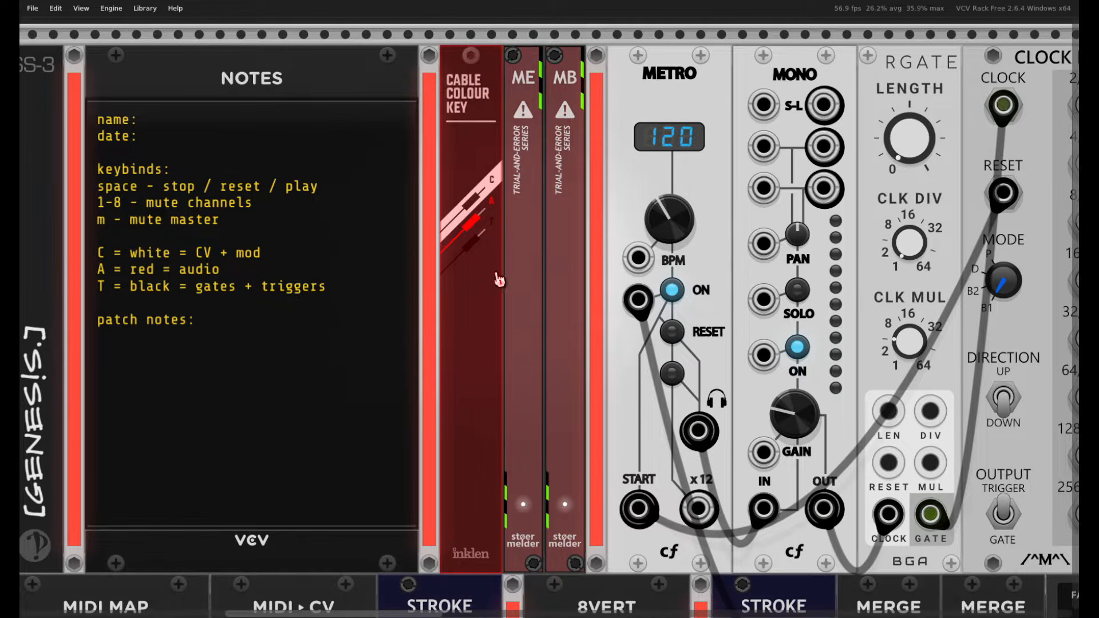
pyautogui.click(485, 260)
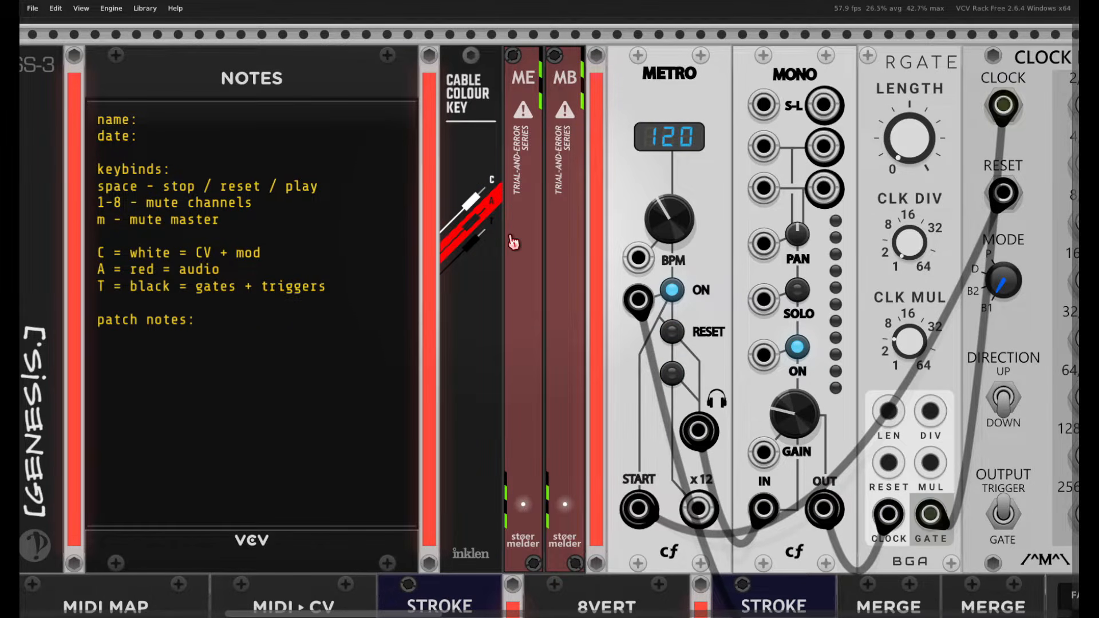
pyautogui.press('t')
pyautogui.moveTo(478, 274); pyautogui.dragTo(620, 290)
pyautogui.moveTo(486, 313)
pyautogui.mouseDown()
pyautogui.moveTo(286, 272)
pyautogui.moveTo(240, 135)
pyautogui.moveTo(245, 278)
pyautogui.moveTo(503, 307)
pyautogui.mouseUp()
pyautogui.click(243, 275)
pyautogui.click(611, 43)
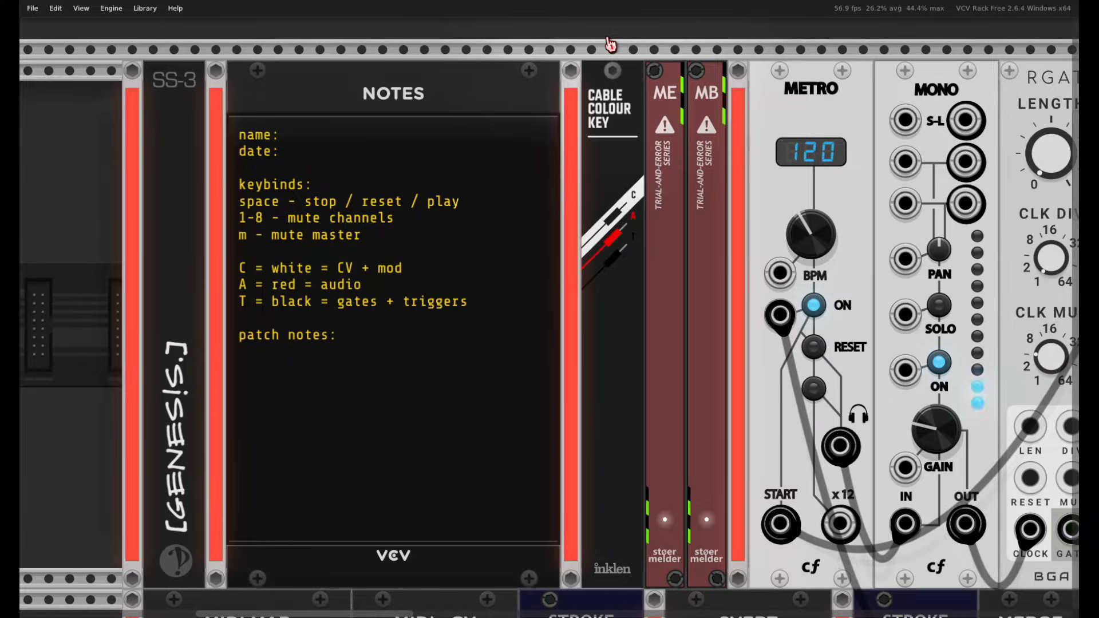
pyautogui.click(367, 282)
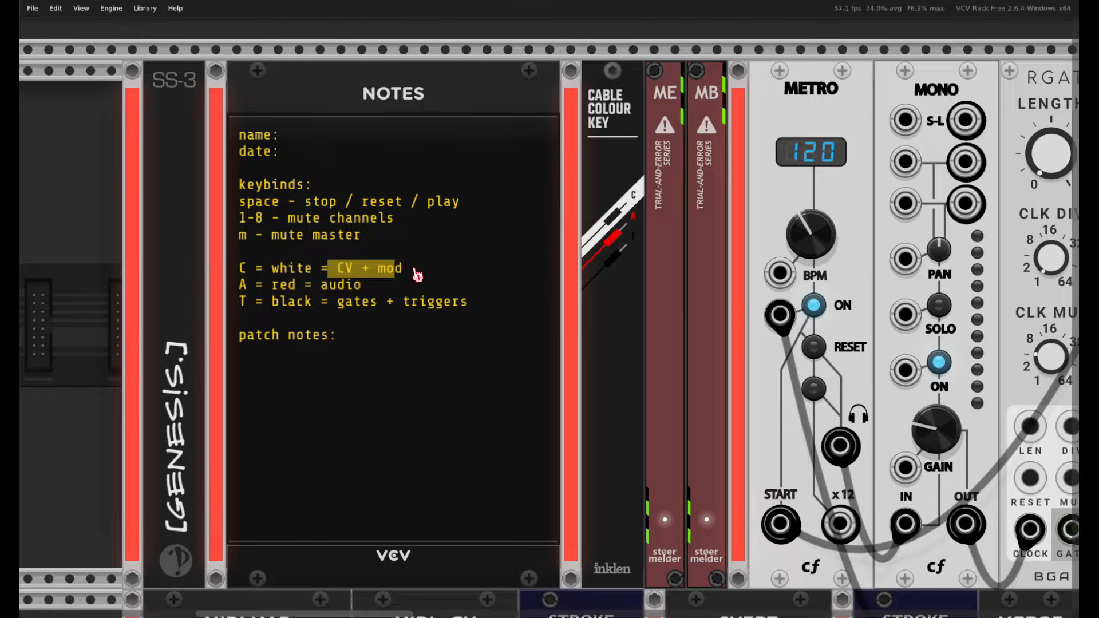
pyautogui.click(579, 49)
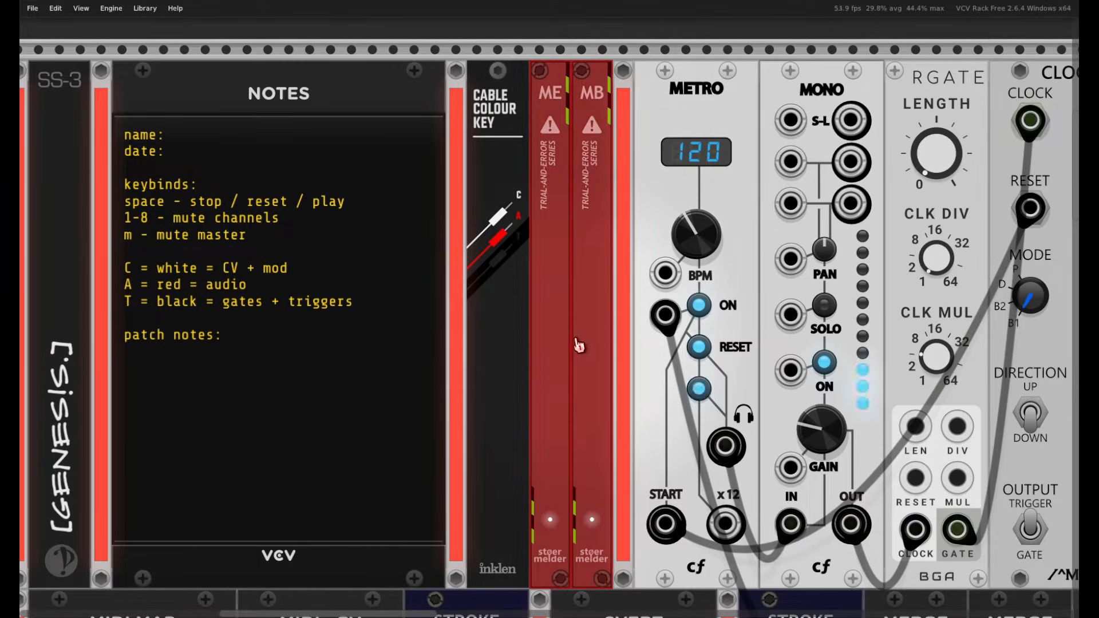
# Highlight the two narrow red stoermelder modules, ME and MB, to examine them.
pyautogui.moveTo(554, 311); pyautogui.dragTo(517, 280)
pyautogui.moveTo(567, 122); pyautogui.dragTo(553, 158)
pyautogui.click(542, 53)
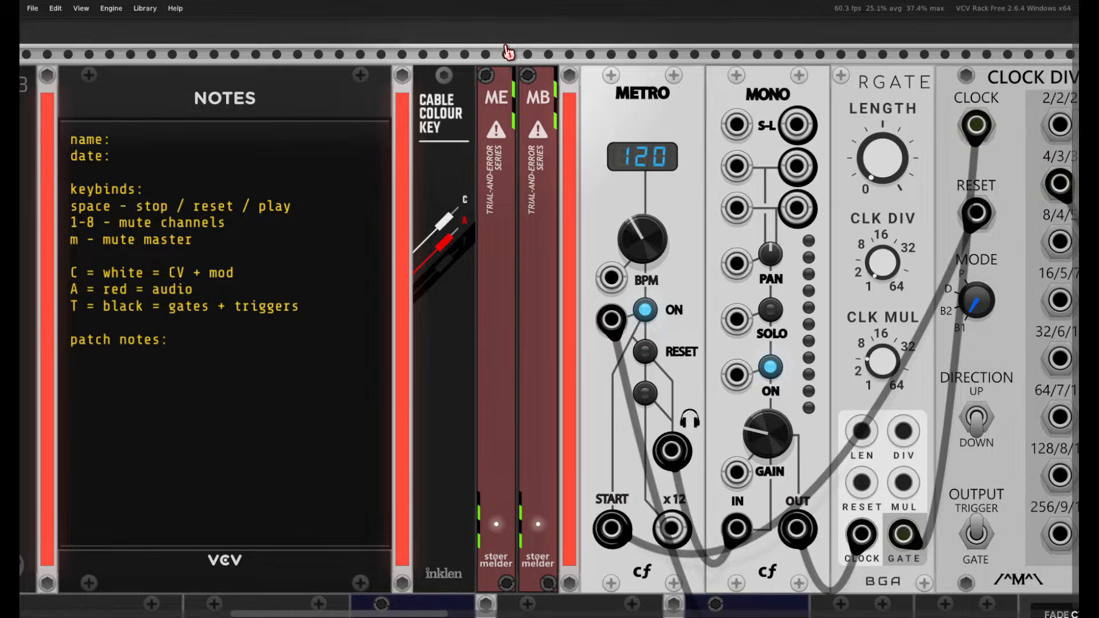
# Single out the ME module and set the Metro module's BPM to 120.83 to demonstrate the parameter overlay.
pyautogui.moveTo(496, 44); pyautogui.dragTo(533, 106)
pyautogui.click(537, 52)
pyautogui.moveTo(642, 238); pyautogui.dragTo(642, 238)
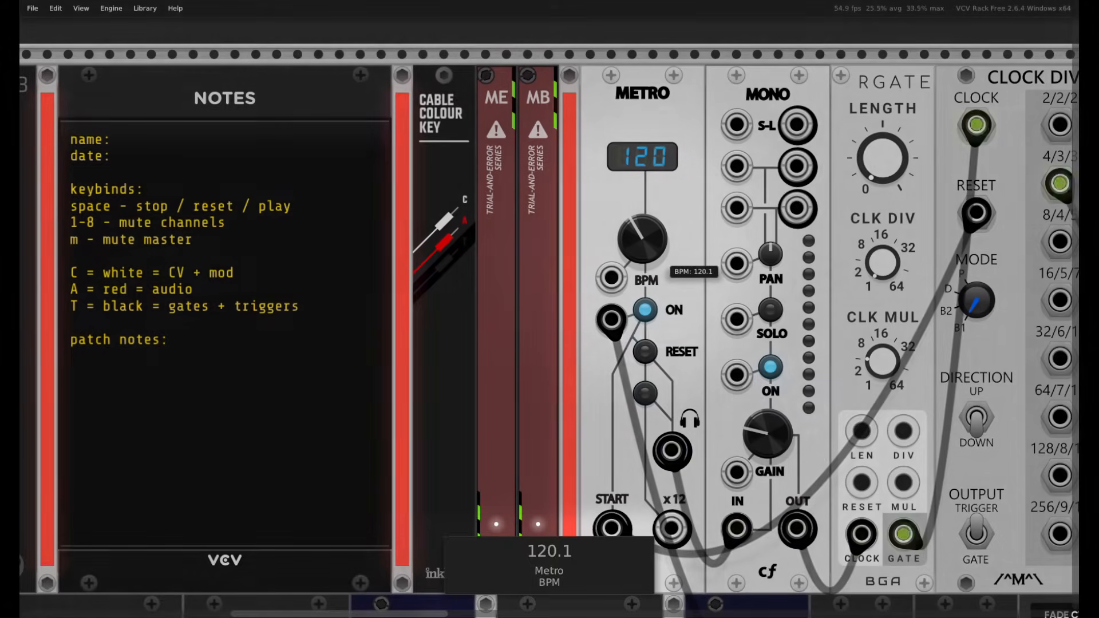
pyautogui.moveTo(642, 237); pyautogui.dragTo(642, 237)
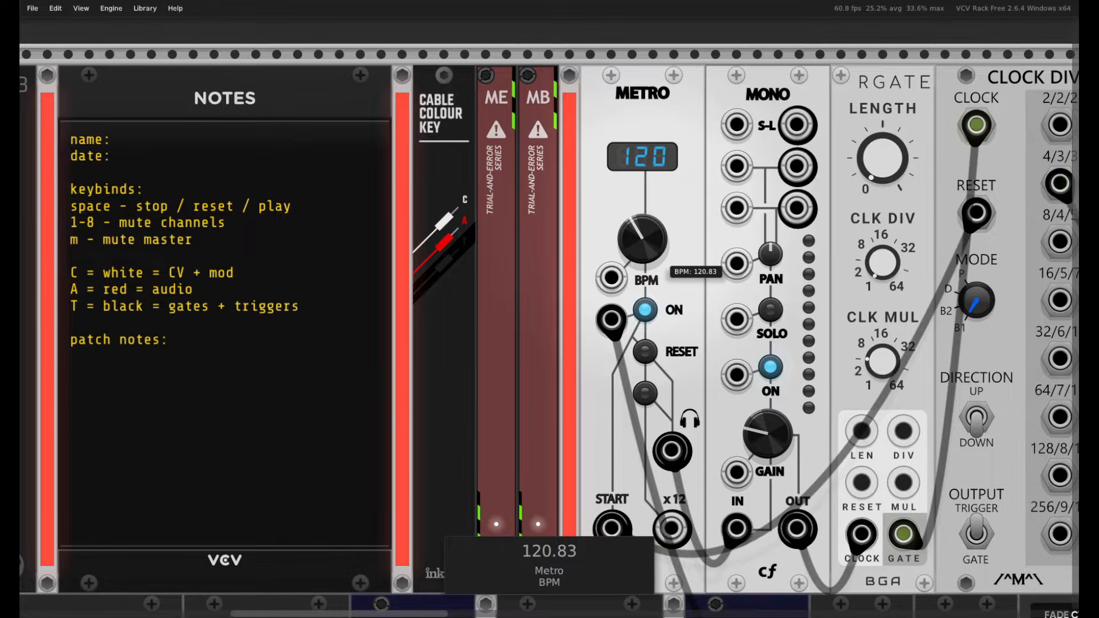
# Look through the MB-style module browser with its side lists of tags and brands, then close it.
pyautogui.rightClick(593, 50)
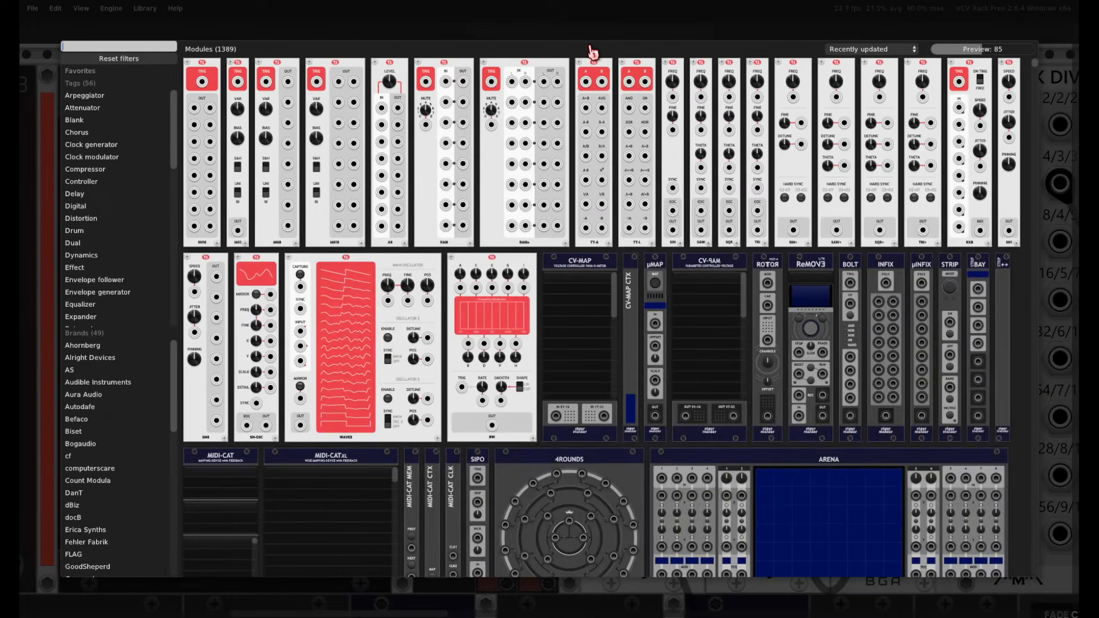
pyautogui.scroll(-10, 652, 366)
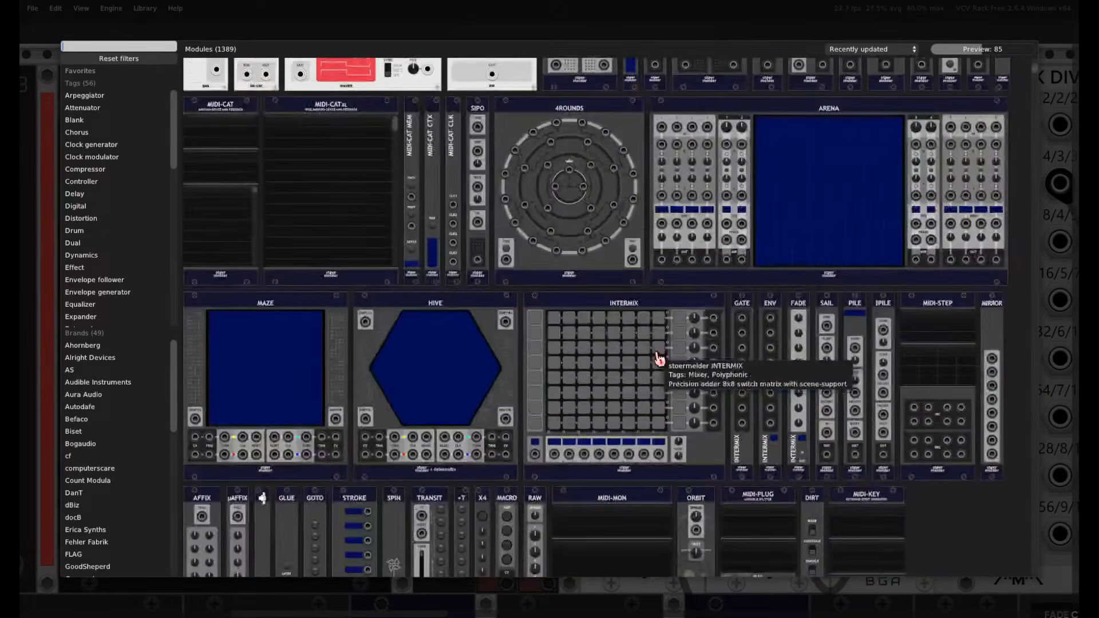
pyautogui.scroll(-15, 658, 356)
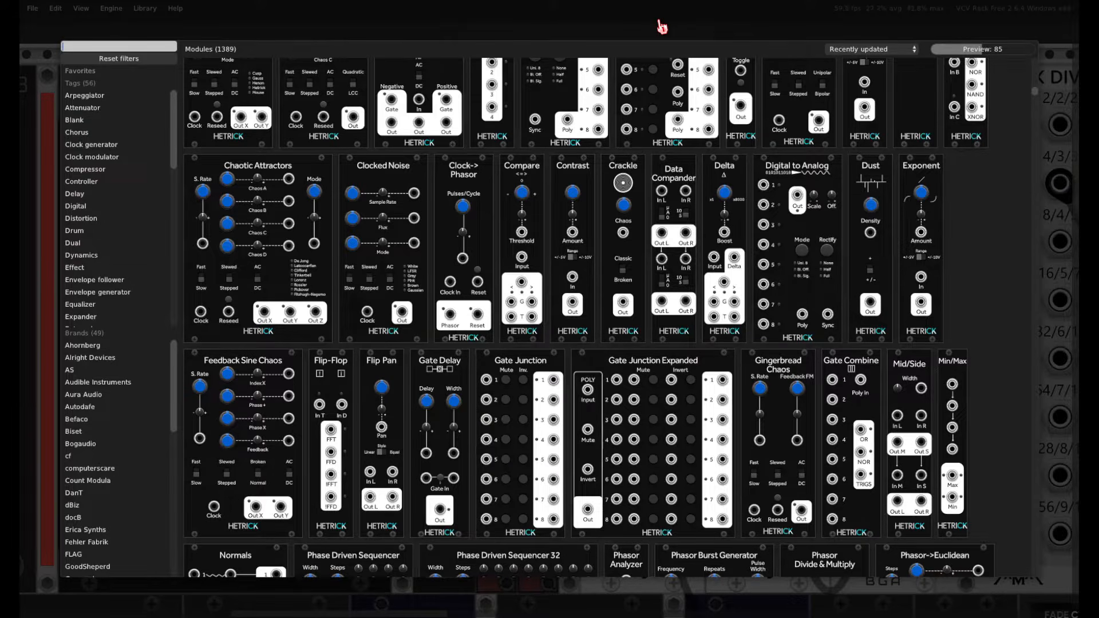
pyautogui.click(625, 30)
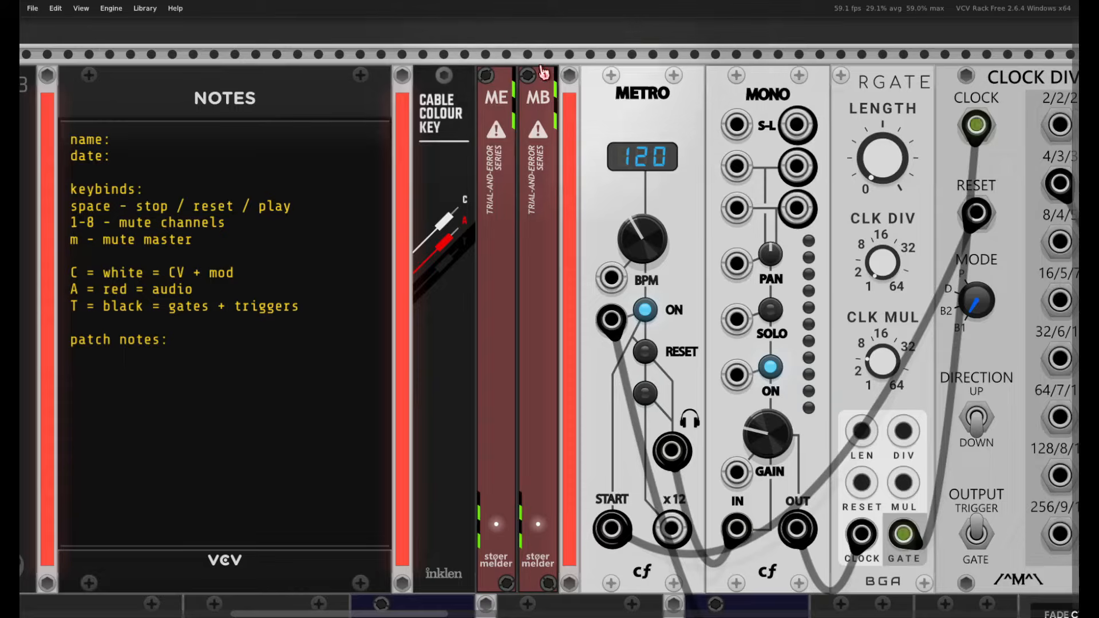
# Remove the ME and MB modules and look through the default module browser for comparison.
pyautogui.press('Delete')
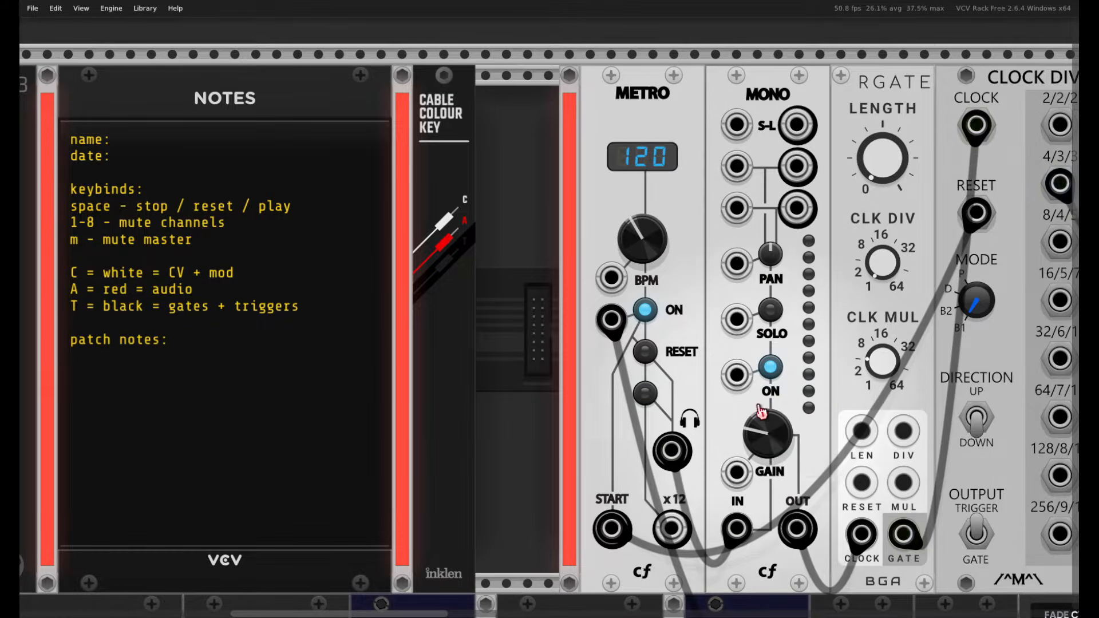
pyautogui.press('Return')
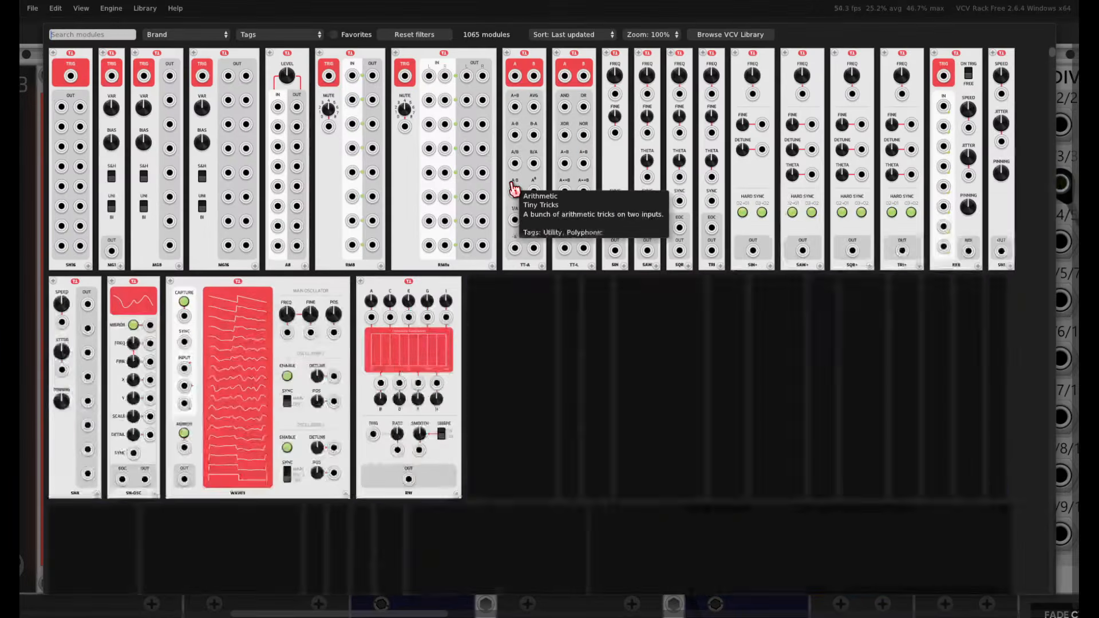
pyautogui.scroll(-8, 589, 337)
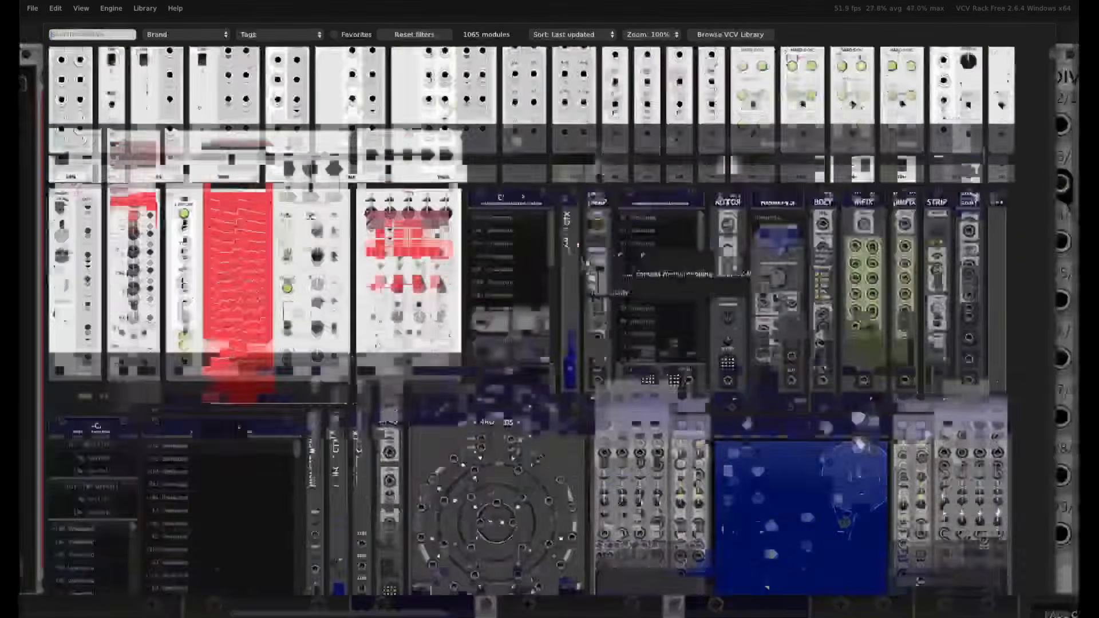
pyautogui.scroll(-7, 594, 338)
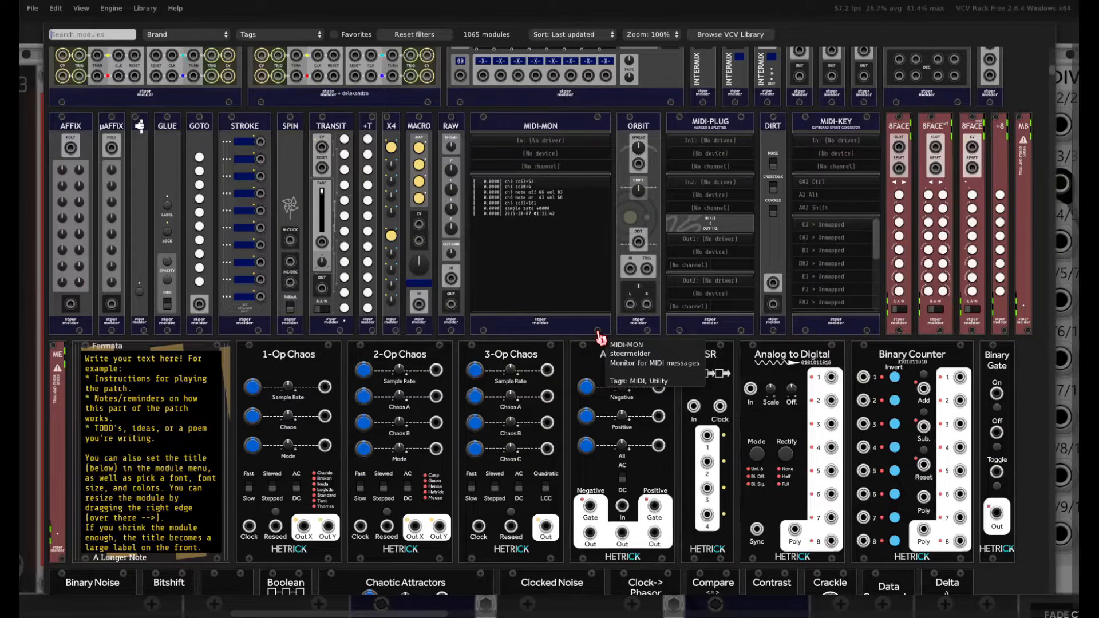
pyautogui.press('Escape')
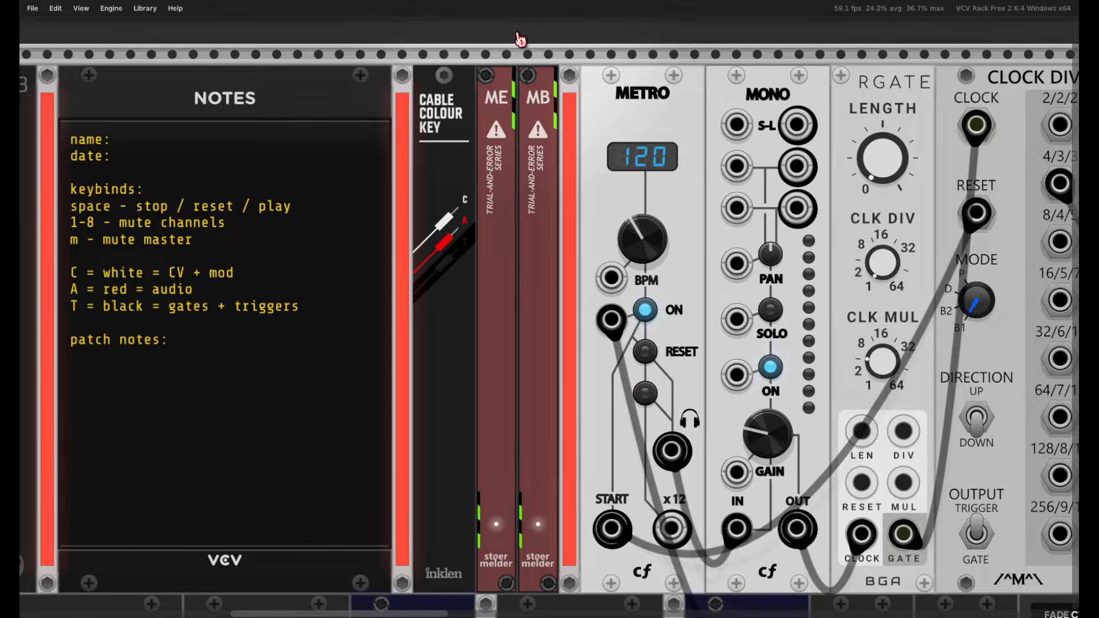
# Check the Metro BPM overlay and the MB-style module browser again with both stoermelder modules in place.
pyautogui.moveTo(632, 229)
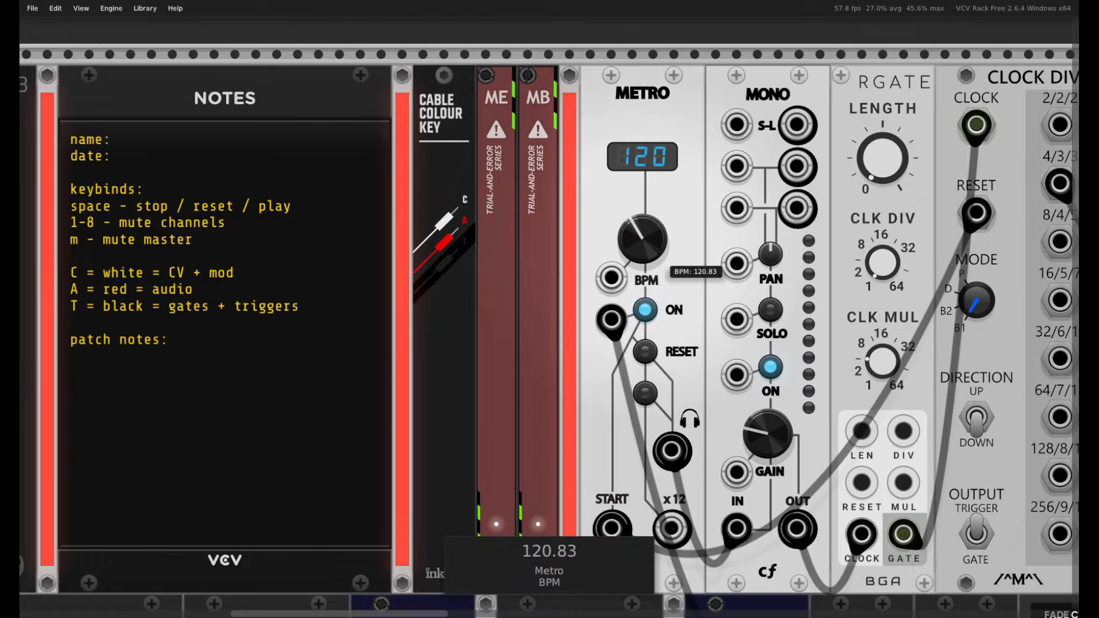
pyautogui.rightClick(540, 50)
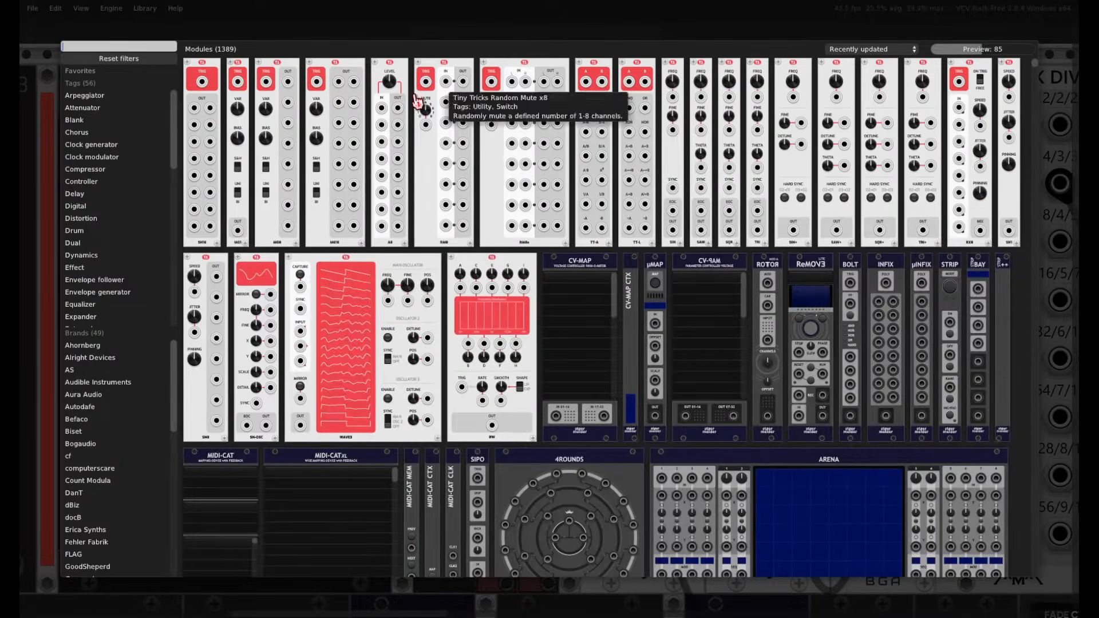
pyautogui.press('Escape')
# Examine the Metro clock module, including its BPM display, its on switch and the source of its start/stop trigger input.
pyautogui.moveTo(343, 43); pyautogui.dragTo(724, 377)
pyautogui.click(363, 50)
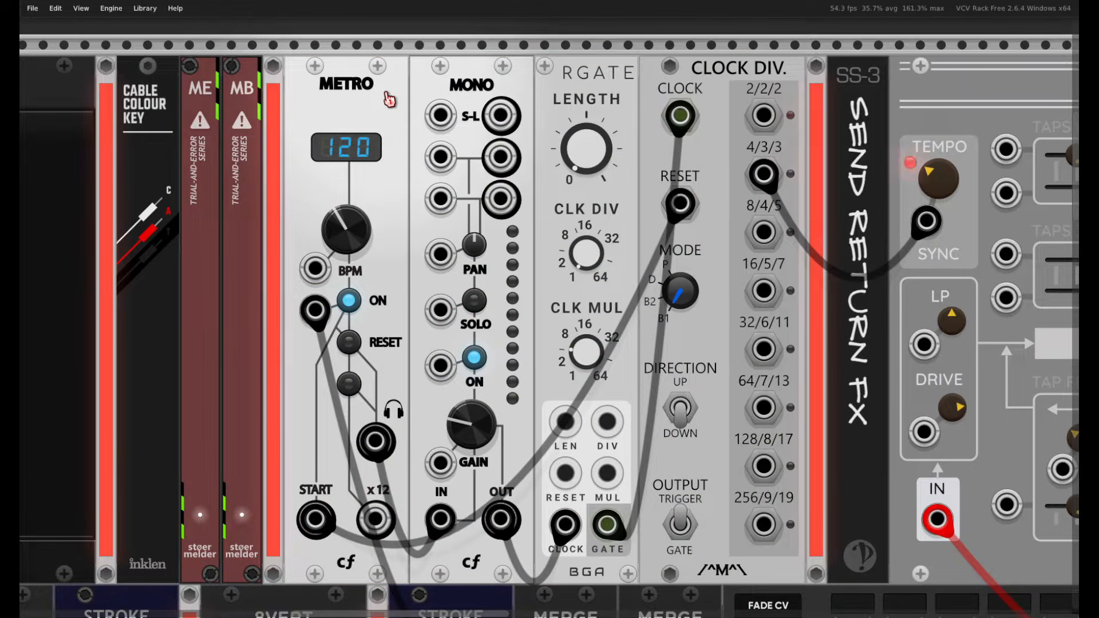
pyautogui.moveTo(359, 44); pyautogui.dragTo(362, 109)
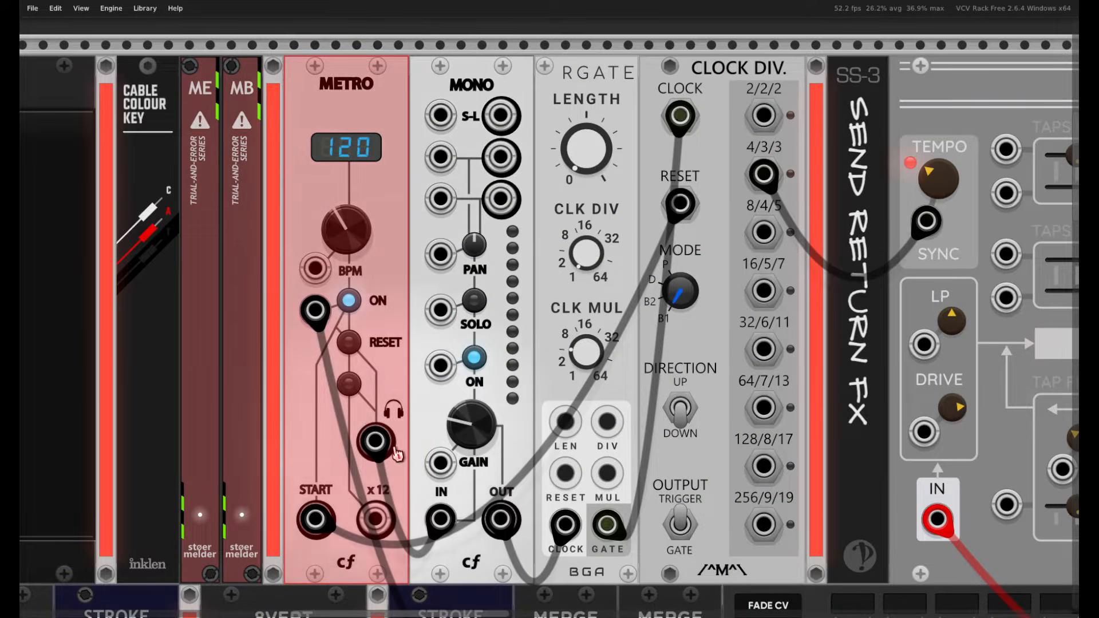
pyautogui.click(366, 46)
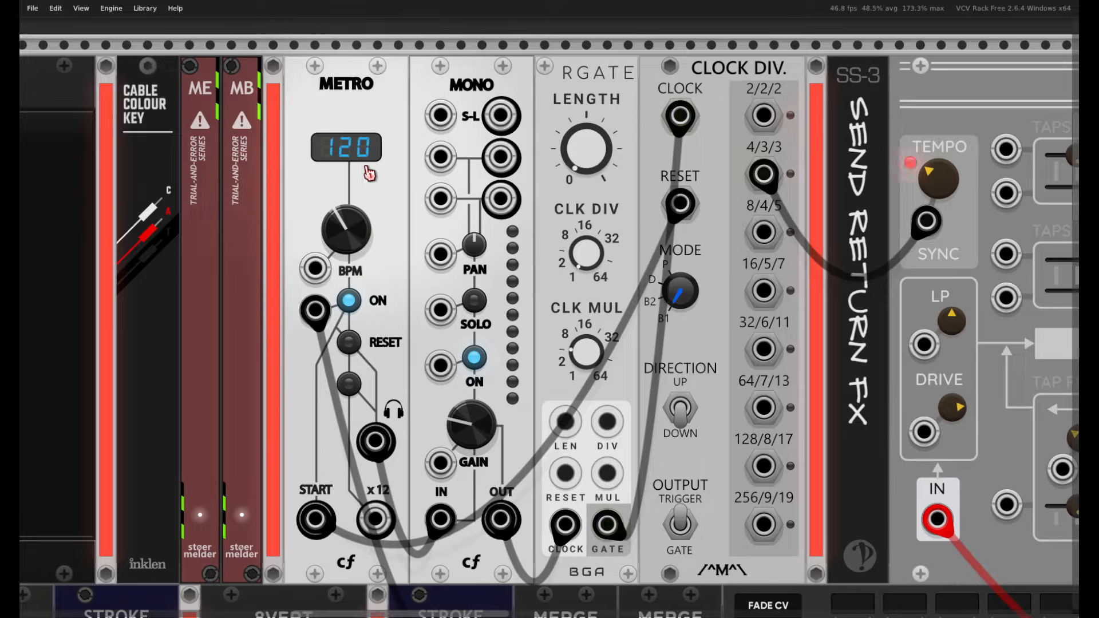
pyautogui.moveTo(349, 178)
pyautogui.mouseDown()
pyautogui.moveTo(349, 131)
pyautogui.moveTo(349, 179)
pyautogui.mouseUp()
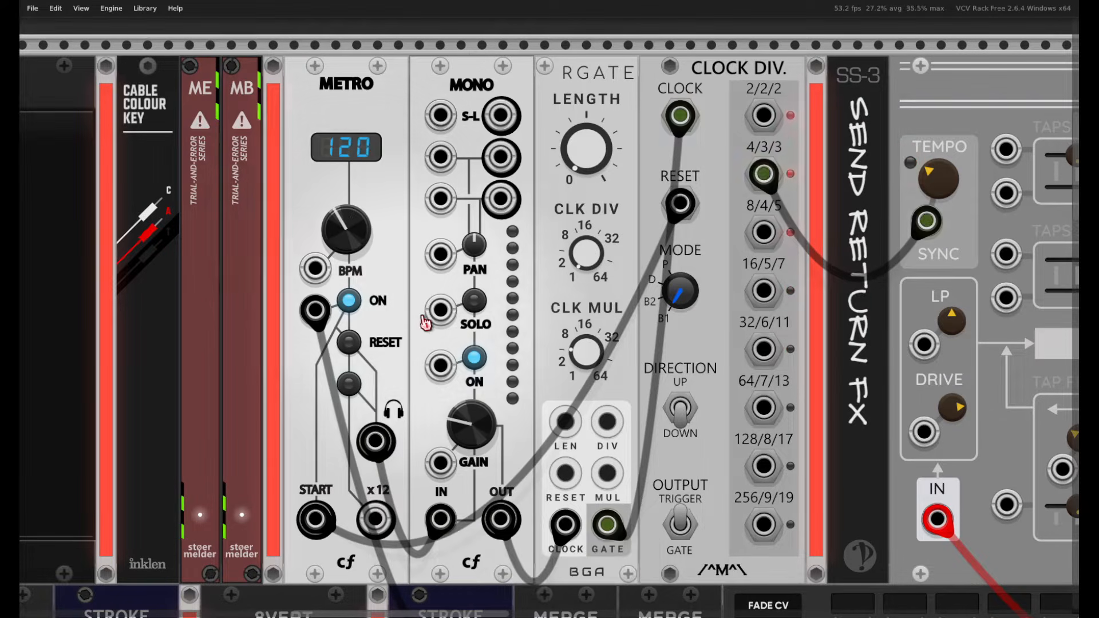
pyautogui.click(349, 301)
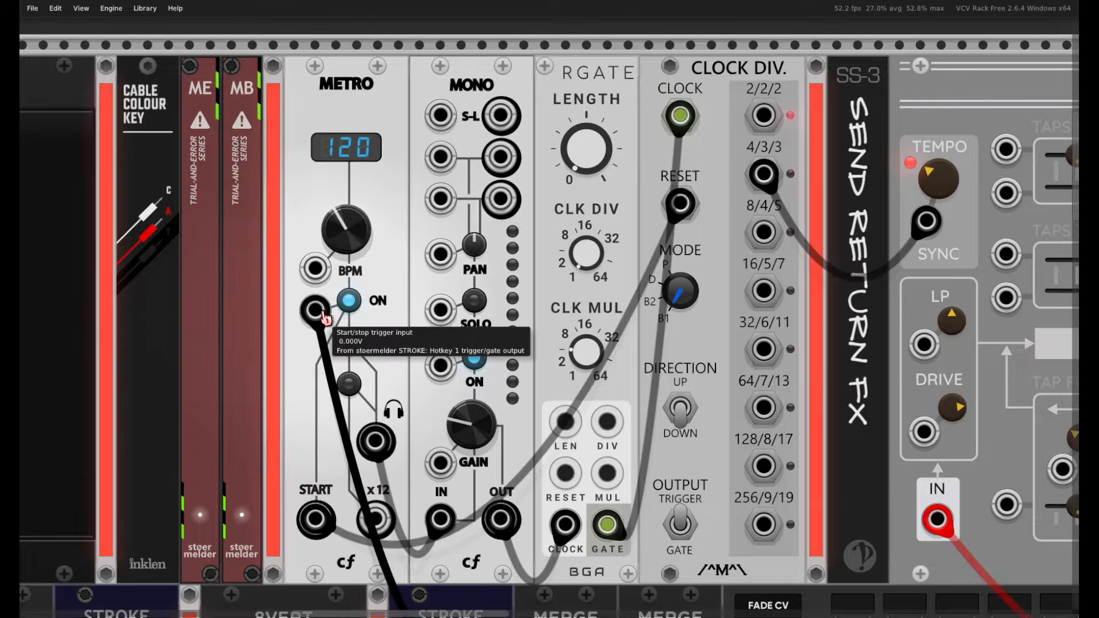
# Highlight the Metro module and the adjacent Mono module to review the clock section of the template.
pyautogui.hscroll(-5, 329, 316)
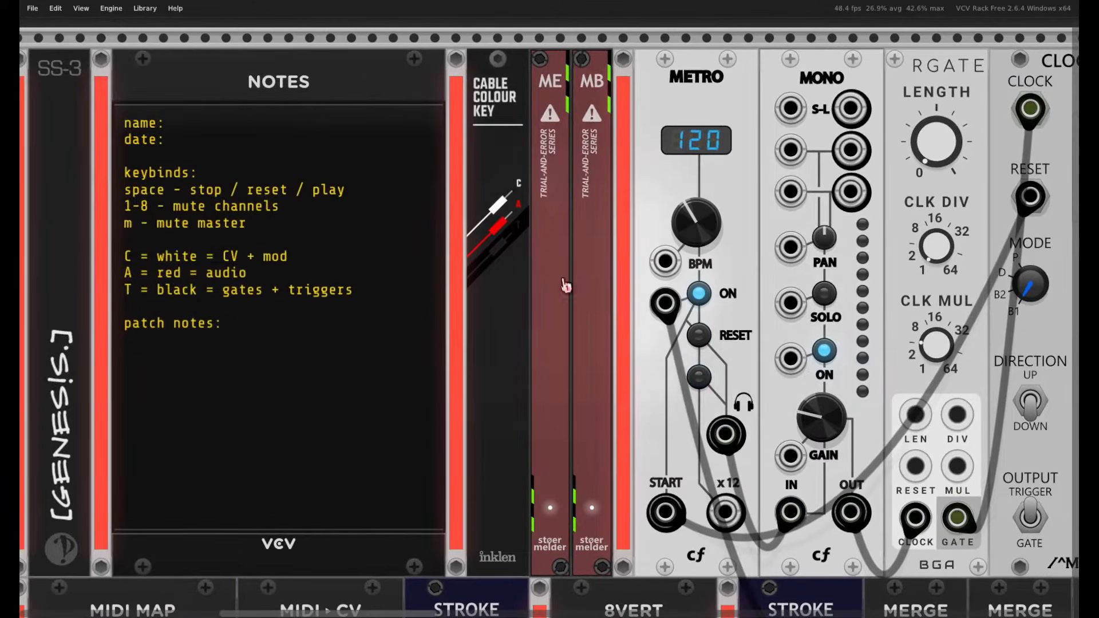
pyautogui.hscroll(4, 312, 209)
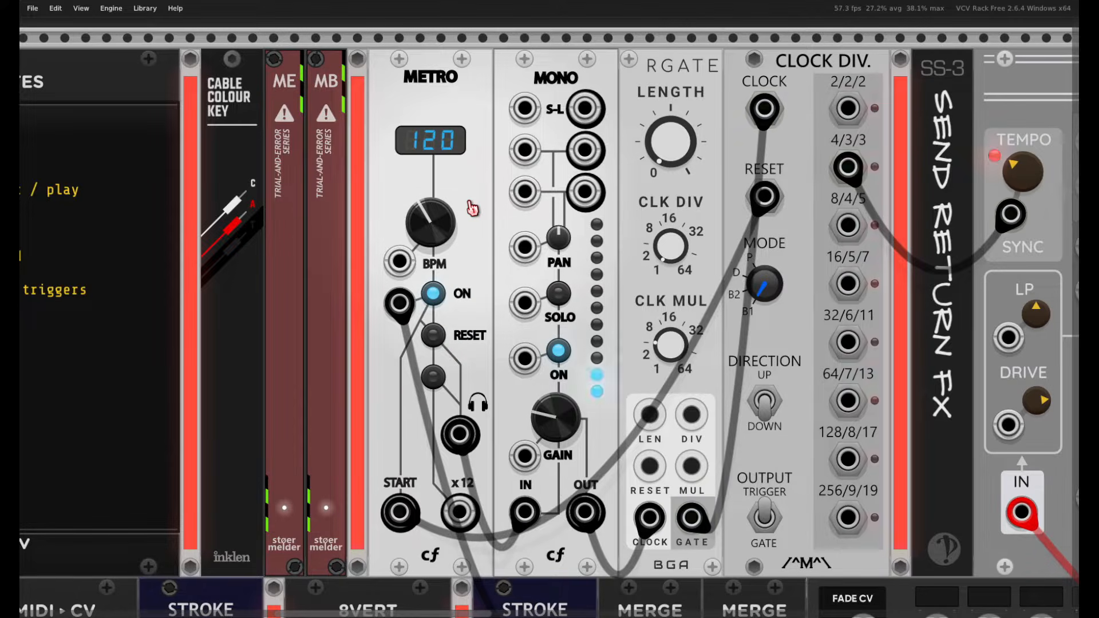
pyautogui.hscroll(2, 327, 36)
pyautogui.moveTo(325, 32); pyautogui.dragTo(335, 163)
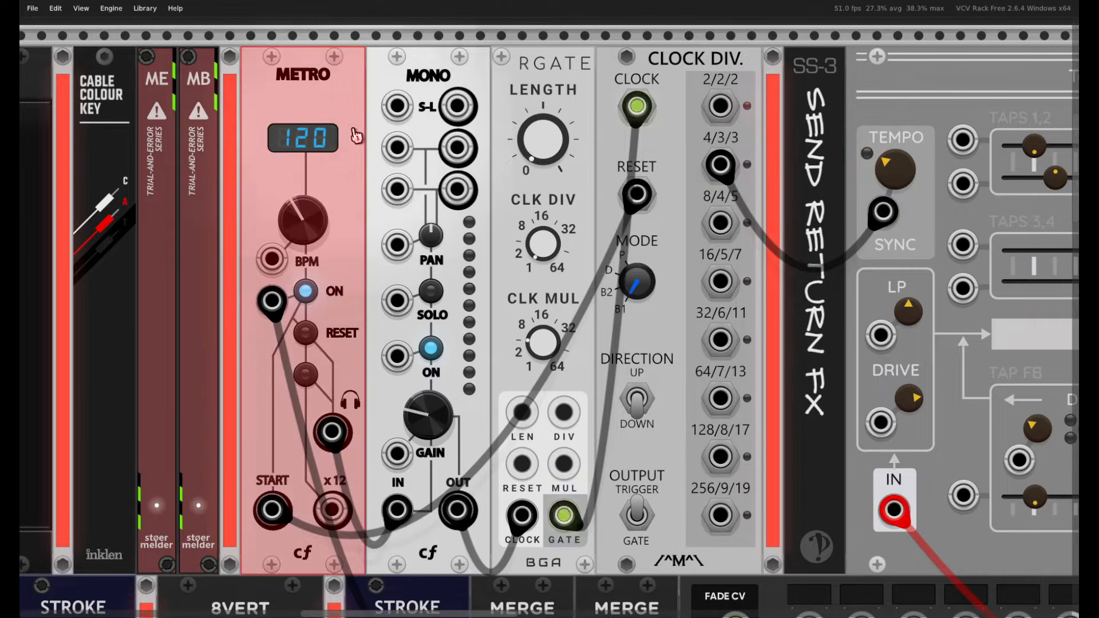
pyautogui.moveTo(416, 32); pyautogui.dragTo(435, 108)
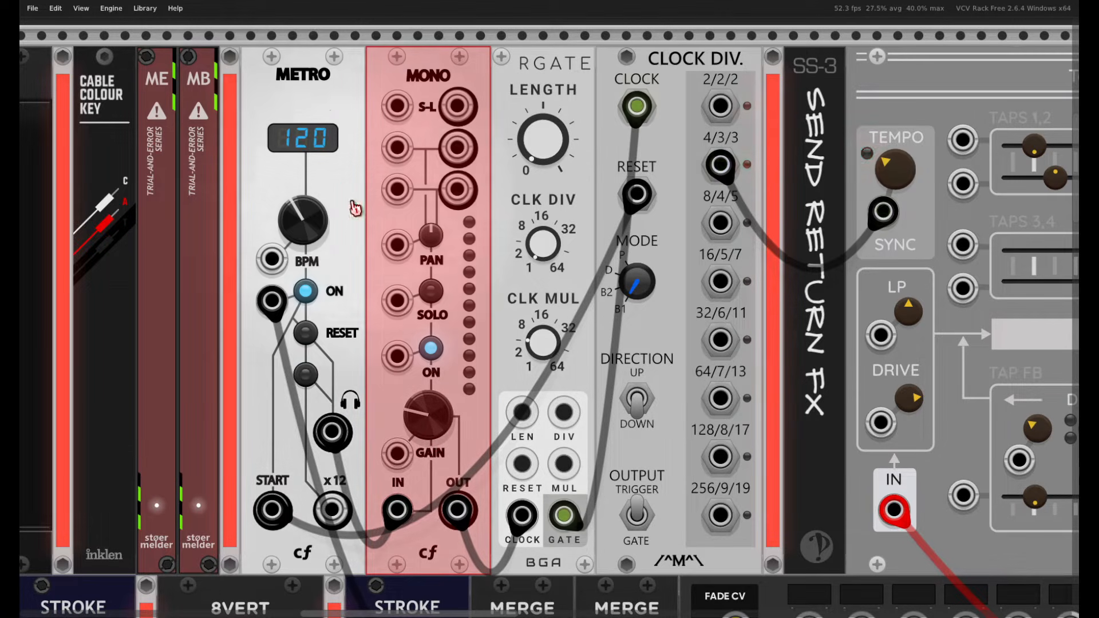
# Highlight the Metro module and the RGate module in turn, clear each selection, and review the RGate's role in the clock section.
pyautogui.moveTo(314, 34); pyautogui.dragTo(325, 167)
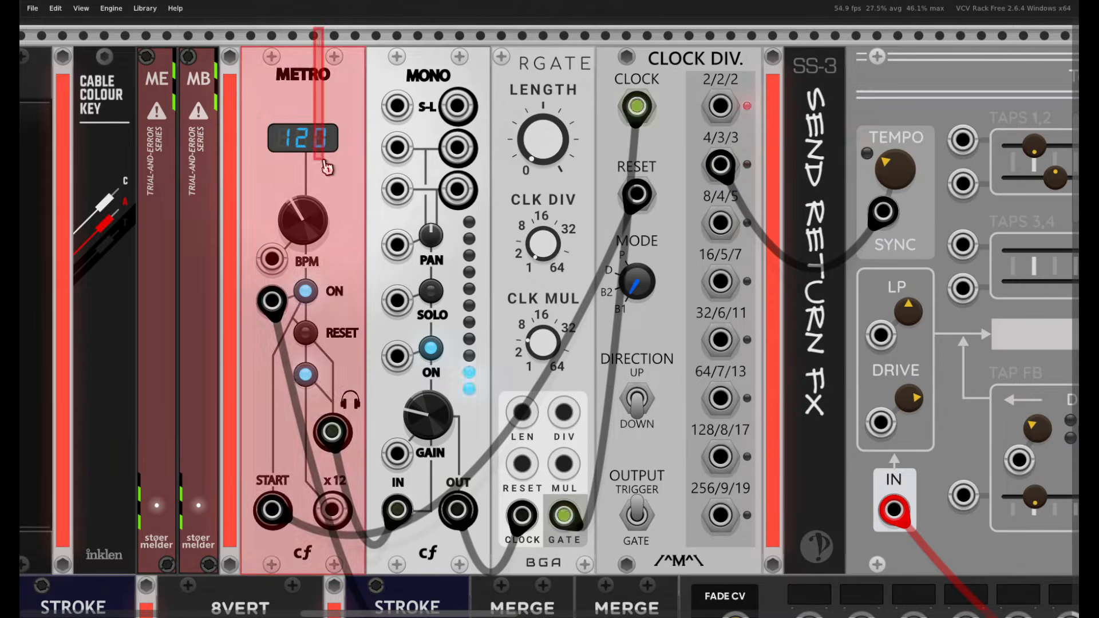
pyautogui.click(443, 40)
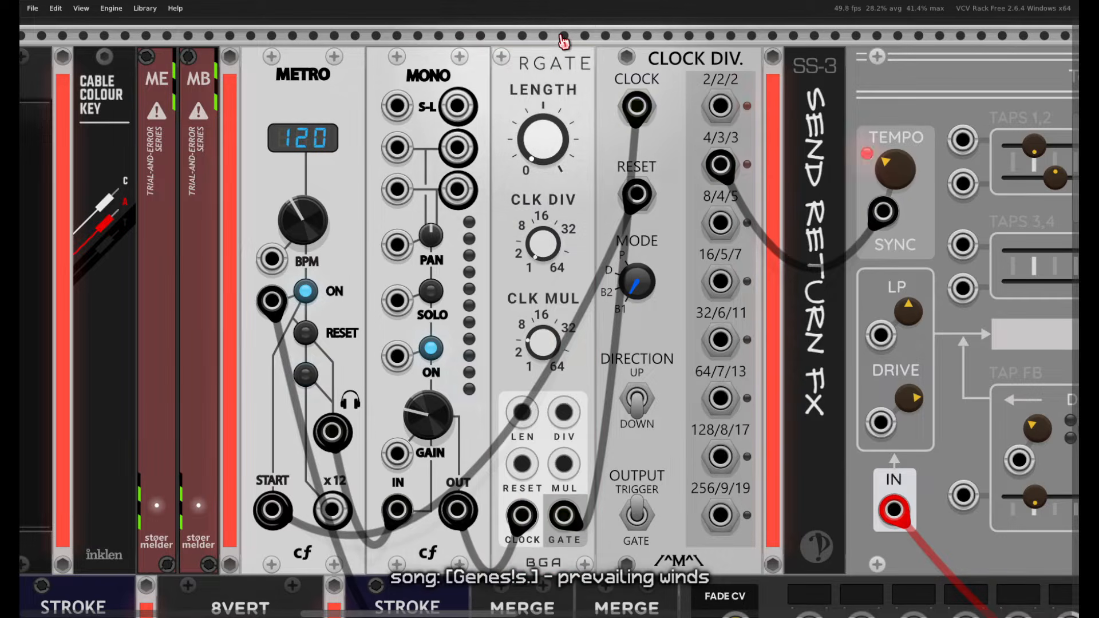
pyautogui.moveTo(561, 40); pyautogui.dragTo(574, 152)
pyautogui.click(580, 37)
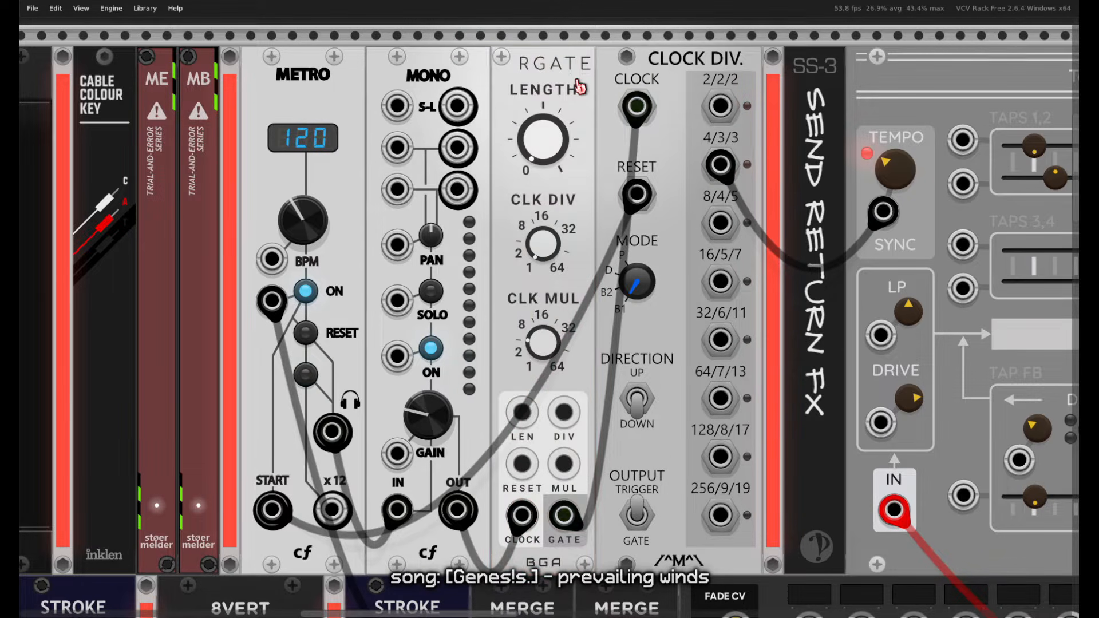
pyautogui.moveTo(569, 45); pyautogui.dragTo(570, 108)
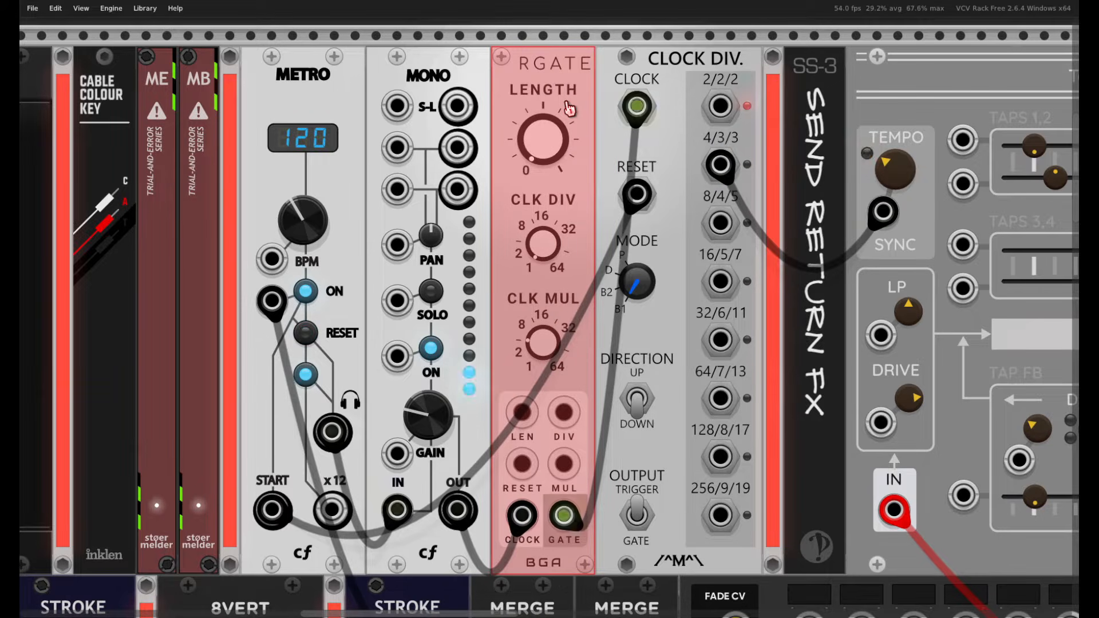
pyautogui.click(557, 38)
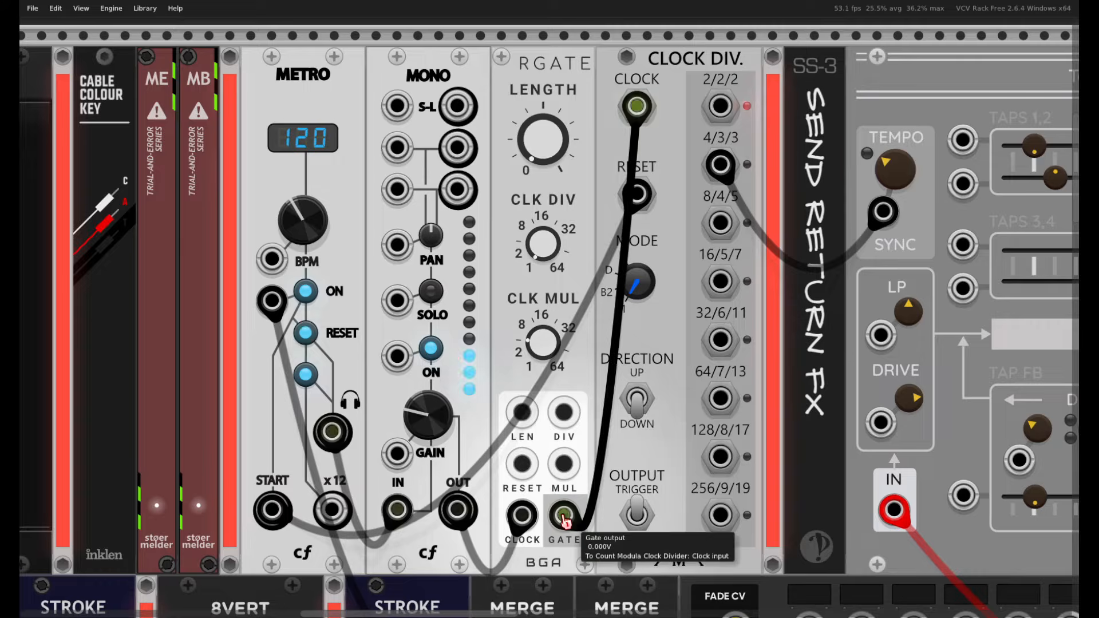
# Highlight the Clock Div. module and the Metro module, clear the selections, and examine the divider's division outputs.
pyautogui.keyDown('ctrl'); pyautogui.click(689, 95); pyautogui.keyUp('ctrl')
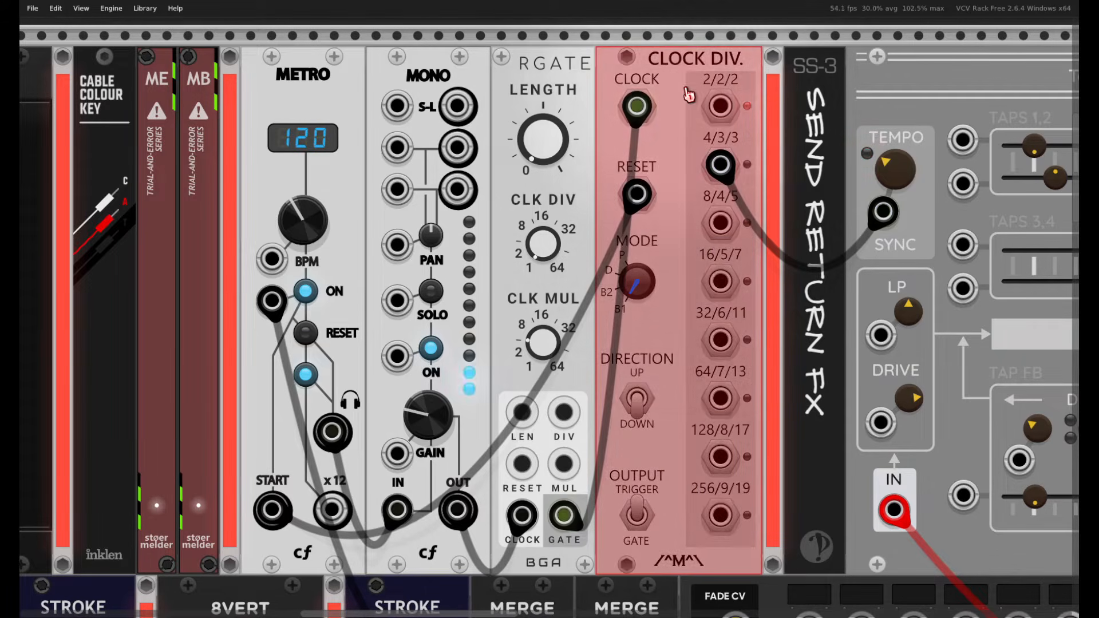
pyautogui.click(719, 36)
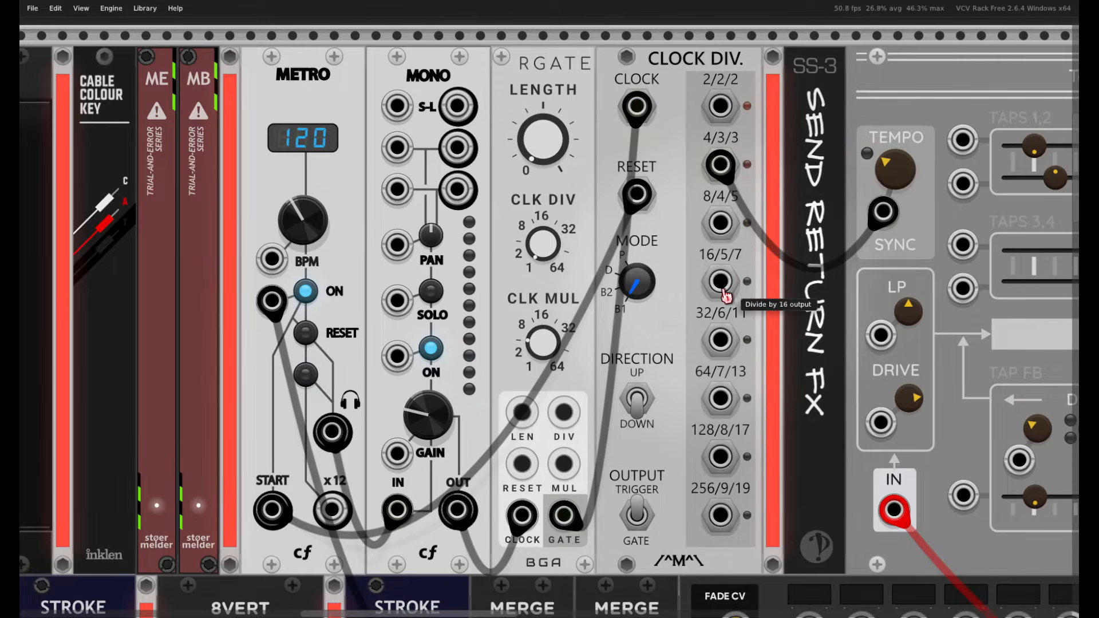
pyautogui.keyDown('shift'); pyautogui.click(303, 62); pyautogui.keyUp('shift')
pyautogui.click(294, 35)
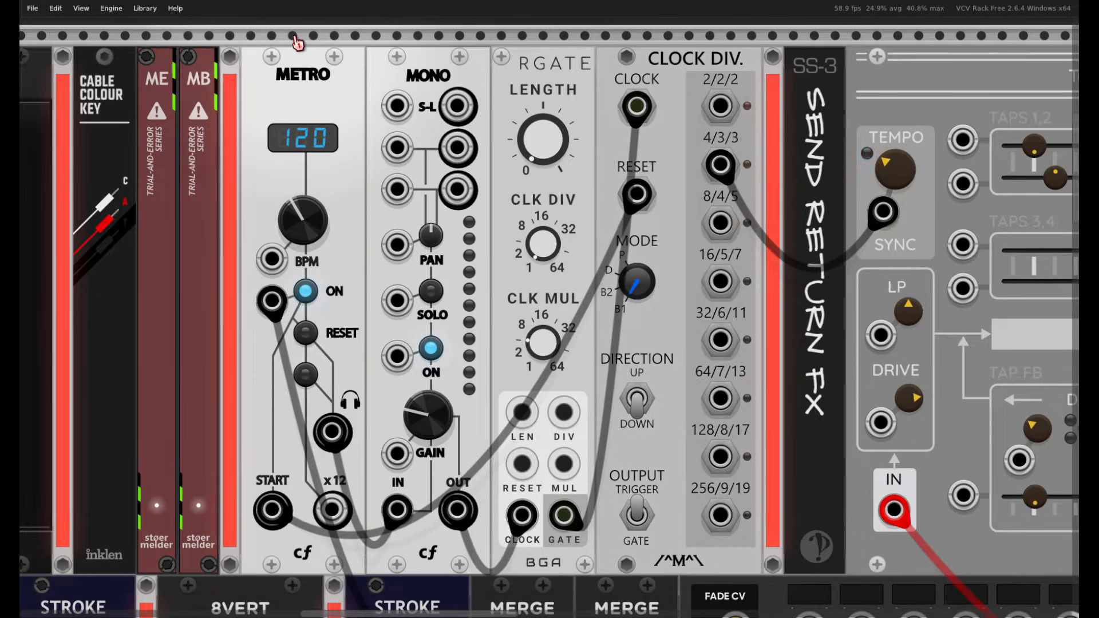
pyautogui.moveTo(294, 36); pyautogui.dragTo(299, 59)
pyautogui.click(700, 25)
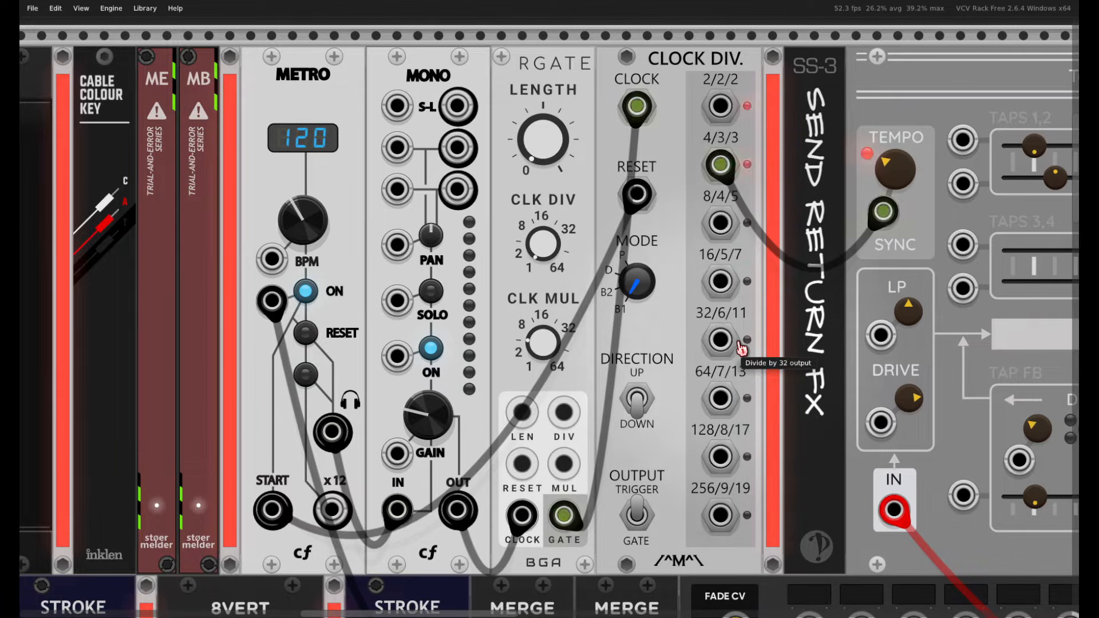
# Highlight the MIDI Map, MIDI-CV and first Stroke modules together in the lower row and clear the selection.
pyautogui.scroll(-2, 731, 509)
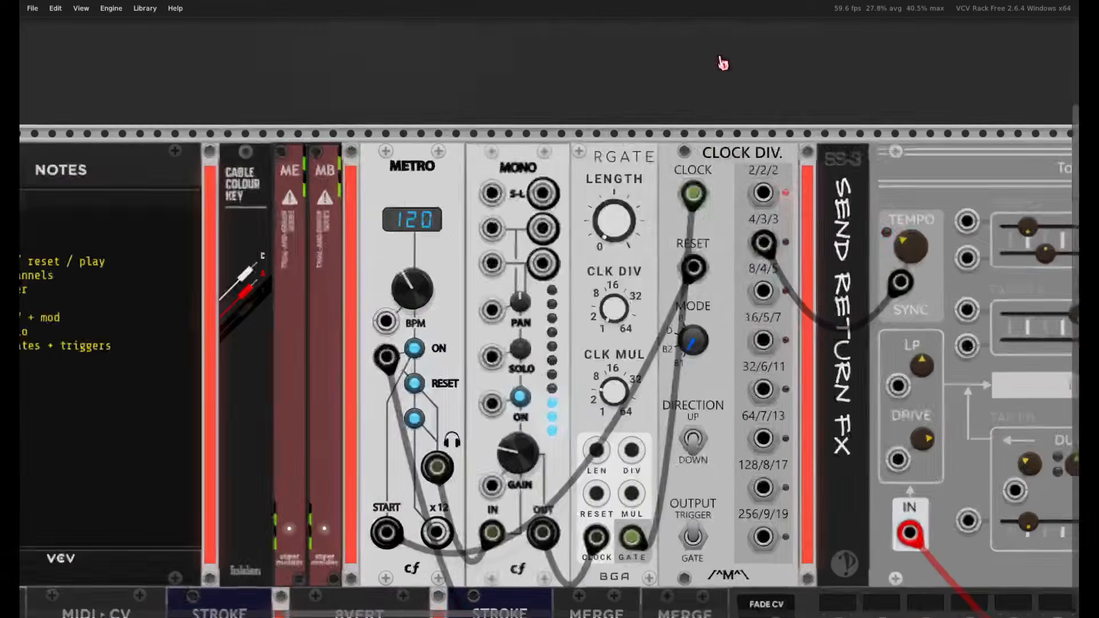
pyautogui.scroll(-3, 677, 186)
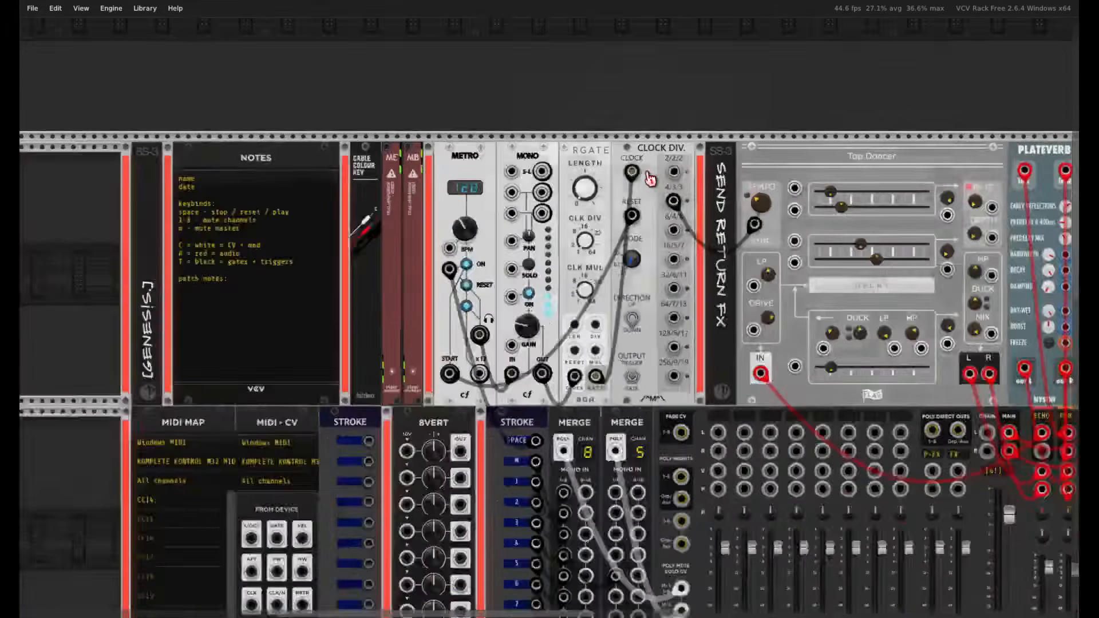
pyautogui.scroll(2, 203, 309)
pyautogui.scroll(3, 203, 309)
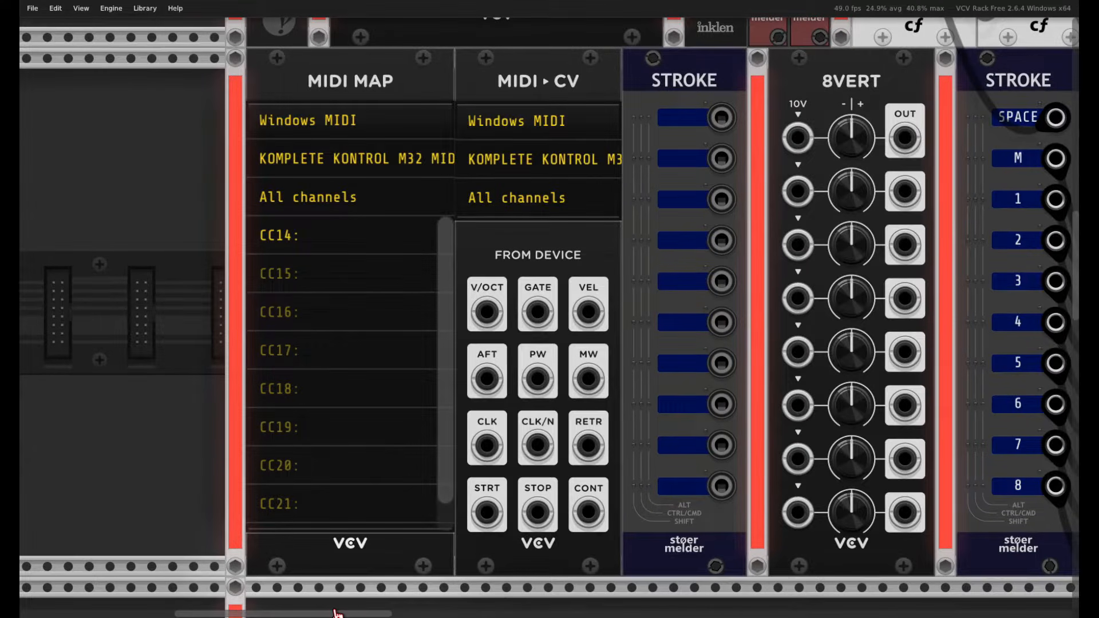
pyautogui.moveTo(344, 607)
pyautogui.mouseDown()
pyautogui.moveTo(534, 485)
pyautogui.moveTo(694, 324)
pyautogui.moveTo(750, 338)
pyautogui.mouseUp()
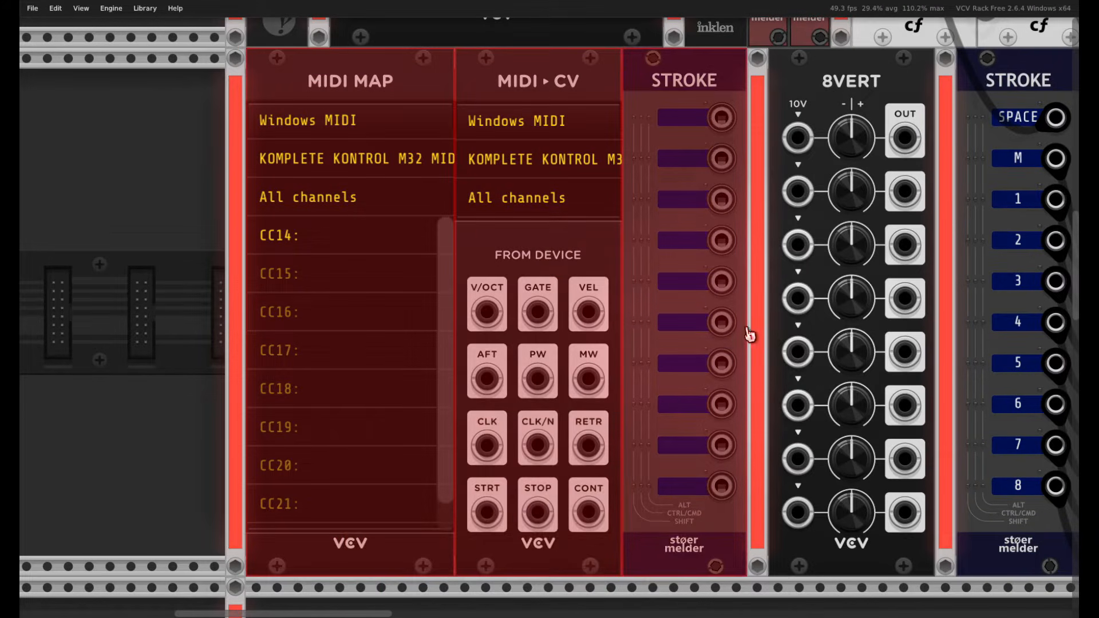
pyautogui.click(80, 270)
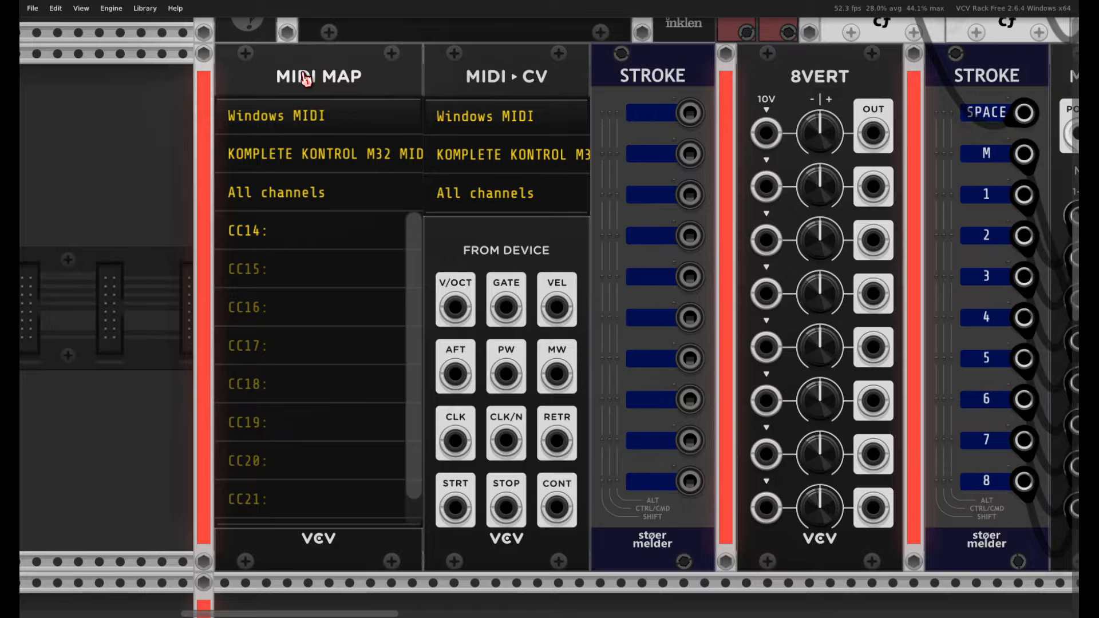
# Highlight the unassigned Stroke module next to MIDI-CV on its own and clear the selection.
pyautogui.moveTo(383, 597); pyautogui.dragTo(562, 549)
pyautogui.click(533, 601)
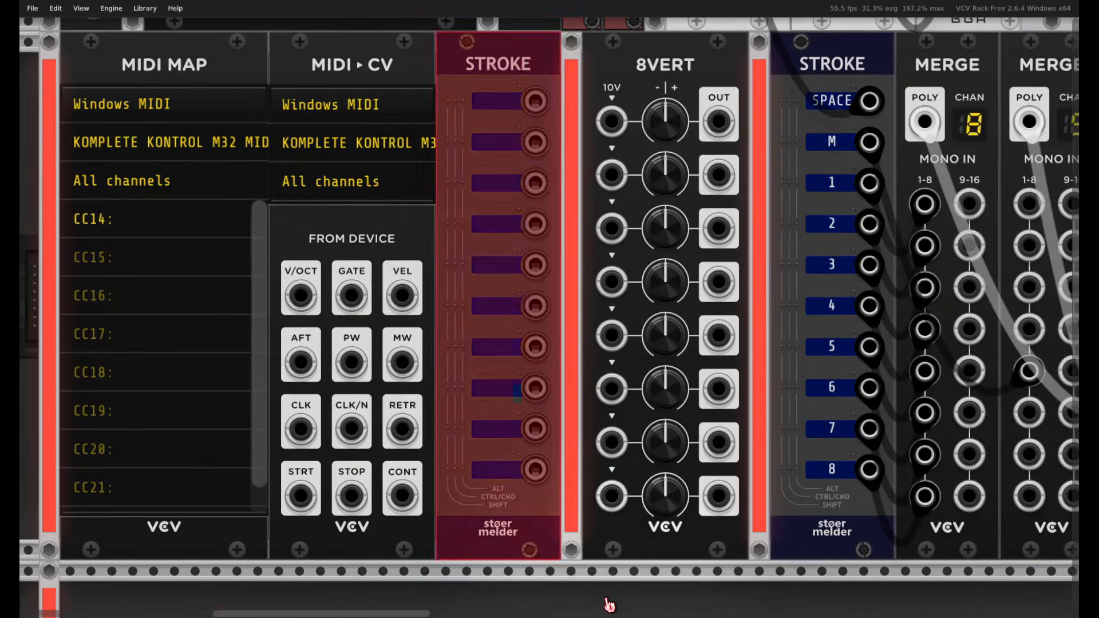
pyautogui.click(608, 601)
pyautogui.moveTo(495, 595); pyautogui.dragTo(497, 436)
pyautogui.click(507, 587)
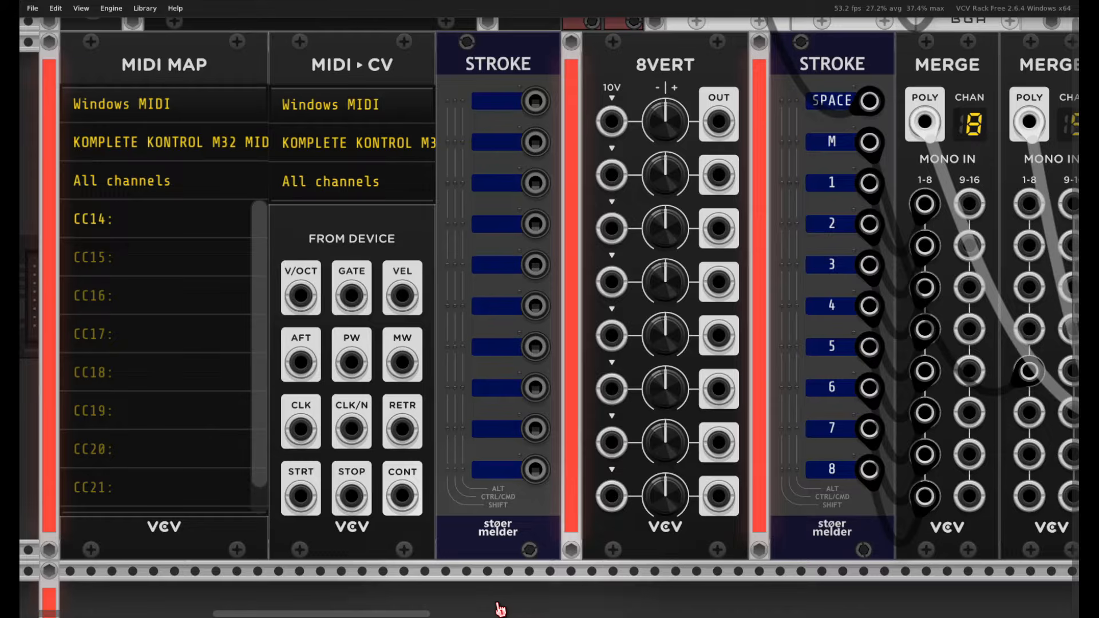
pyautogui.moveTo(502, 612)
pyautogui.mouseDown()
pyautogui.moveTo(503, 436)
pyautogui.moveTo(557, 437)
pyautogui.mouseUp()
pyautogui.click(507, 218)
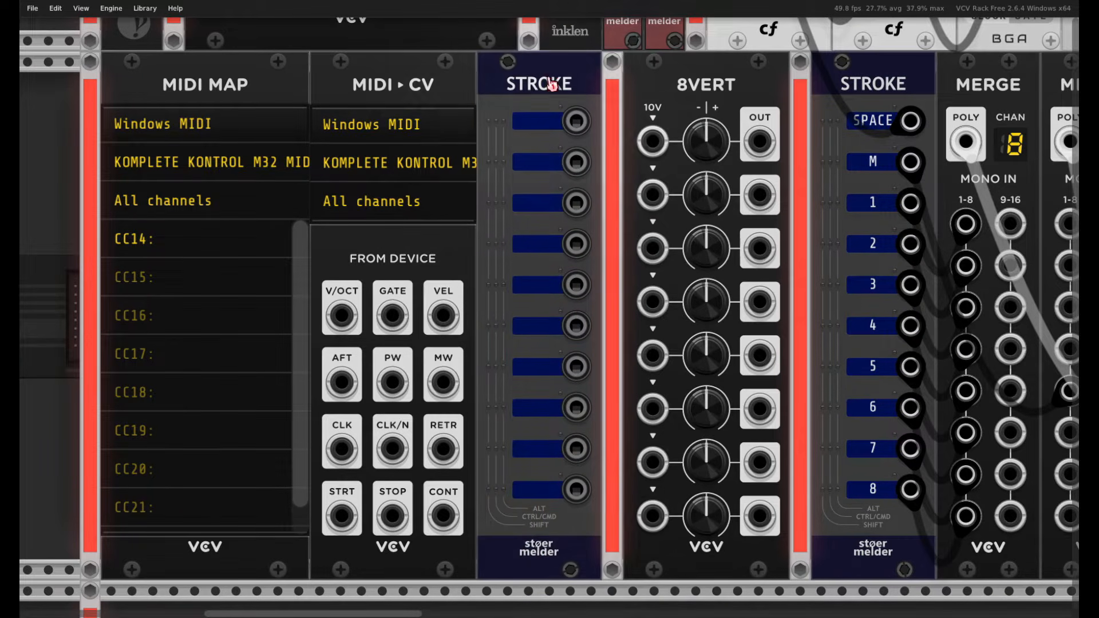
# Compare the unassigned Stroke module with the one mapped to Space, M and 1-8 by highlighting each.
pyautogui.moveTo(684, 587); pyautogui.dragTo(651, 559)
pyautogui.moveTo(517, 578); pyautogui.dragTo(495, 467)
pyautogui.moveTo(715, 478); pyautogui.dragTo(556, 488)
pyautogui.moveTo(706, 597); pyautogui.dragTo(684, 445)
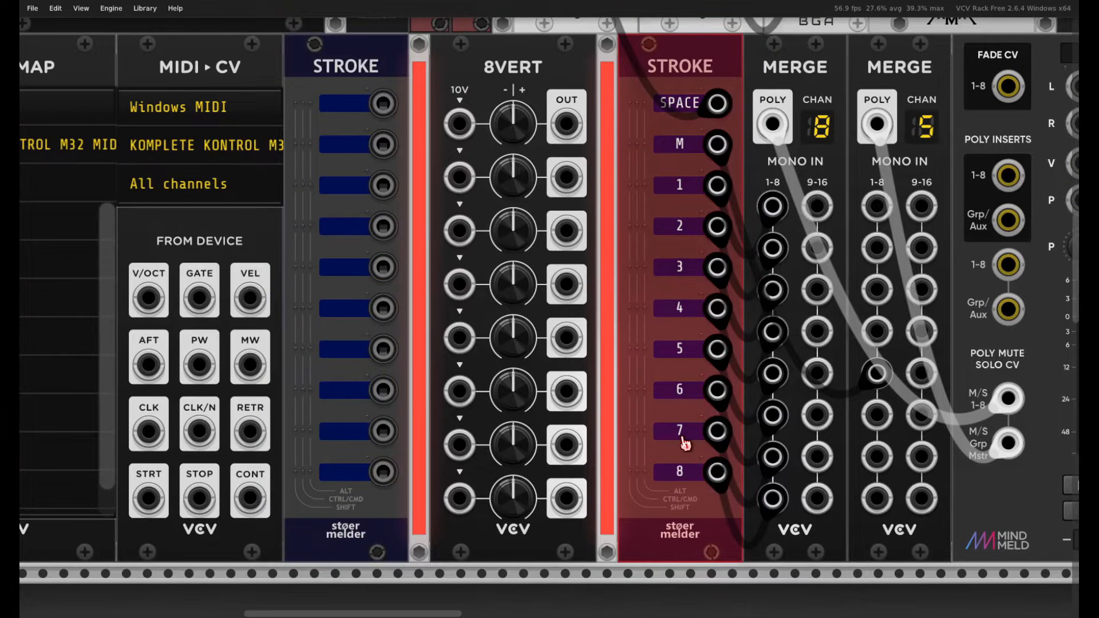
pyautogui.moveTo(691, 382); pyautogui.dragTo(846, 395)
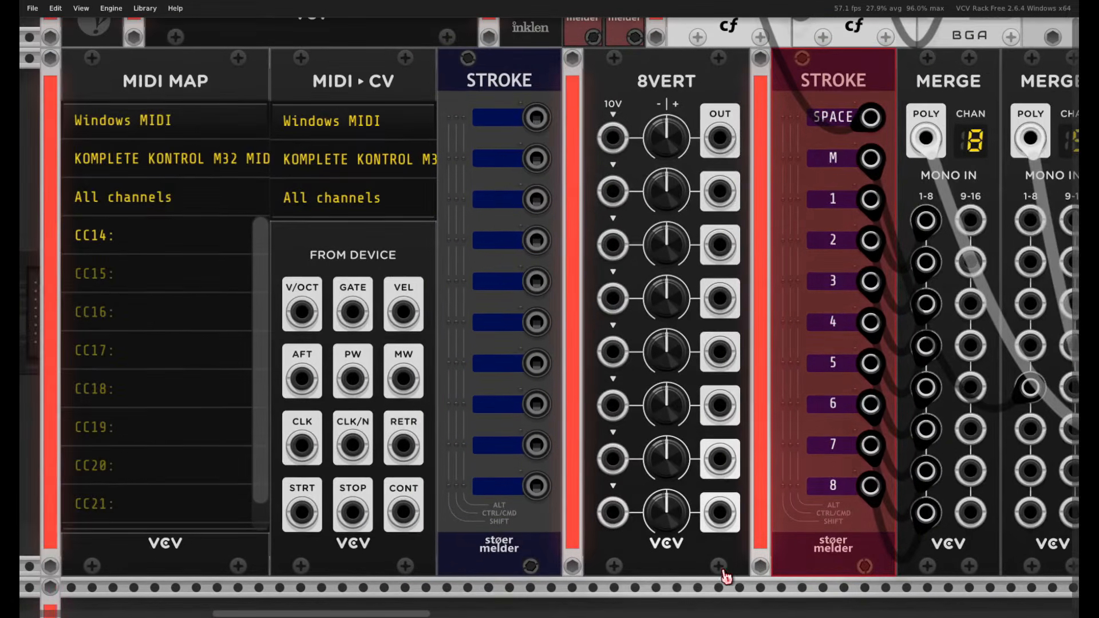
pyautogui.moveTo(522, 598)
pyautogui.mouseDown()
pyautogui.moveTo(534, 596)
pyautogui.moveTo(536, 424)
pyautogui.mouseUp()
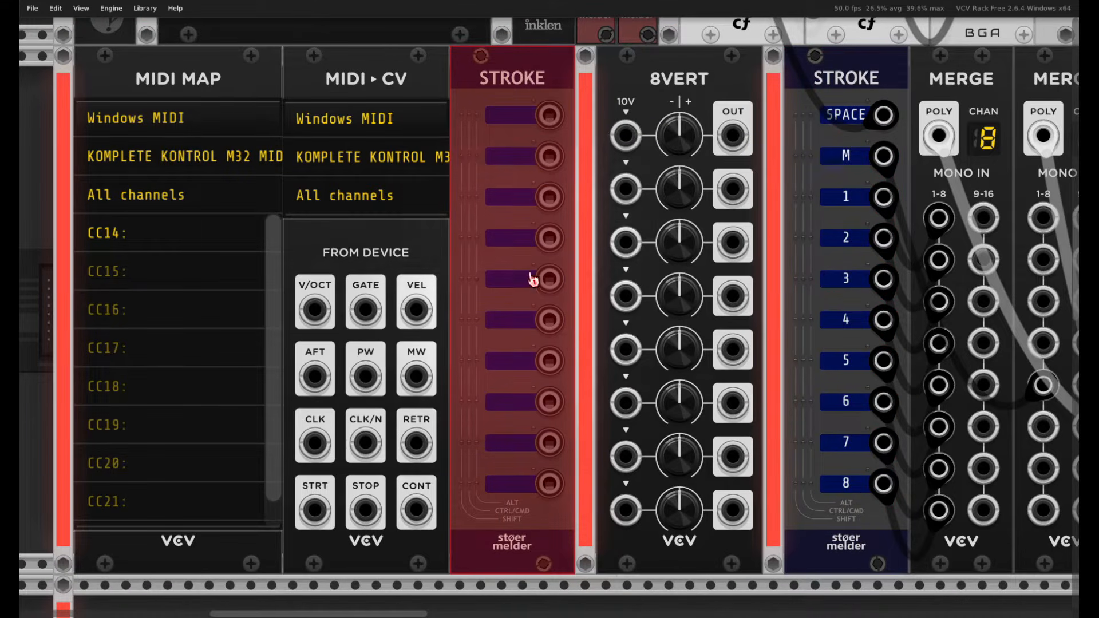
pyautogui.click(45, 300)
pyautogui.moveTo(44, 300); pyautogui.dragTo(92, 303)
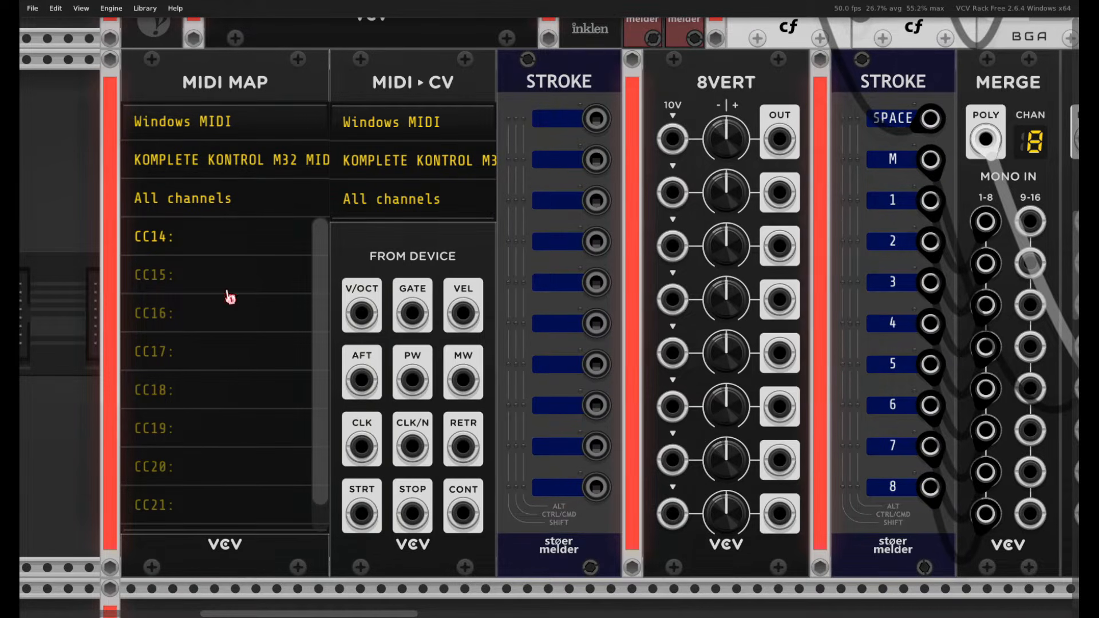
# Highlight the 8vert module between the two Stroke modules, clear the selection, and keep it in view.
pyautogui.moveTo(856, 589); pyautogui.dragTo(606, 571)
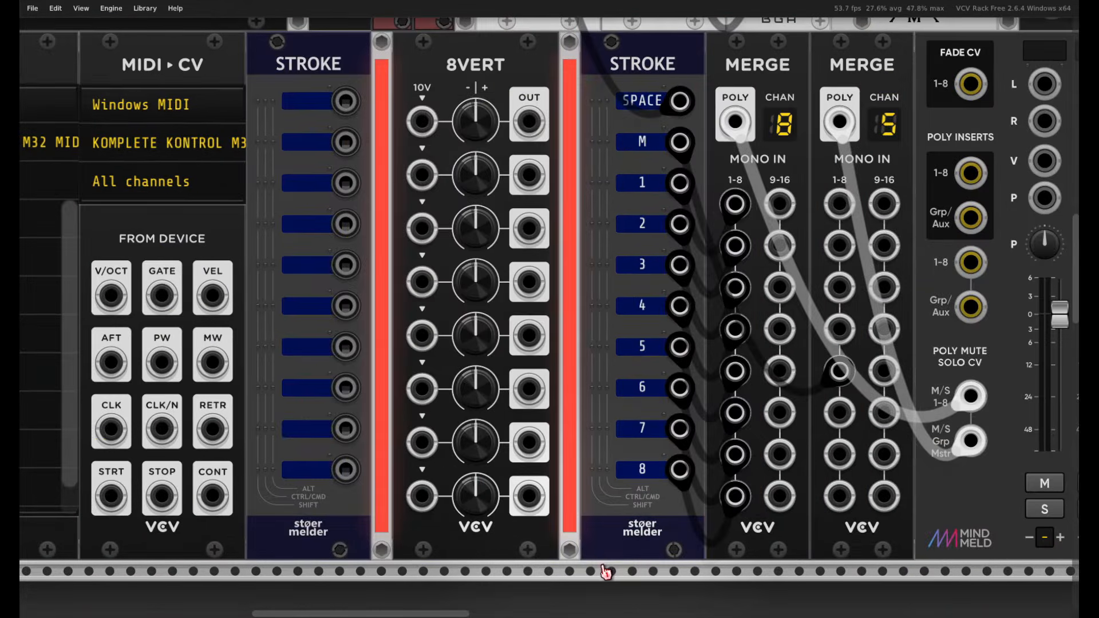
pyautogui.moveTo(519, 597); pyautogui.dragTo(496, 449)
pyautogui.click(515, 606)
pyautogui.moveTo(515, 606); pyautogui.dragTo(537, 605)
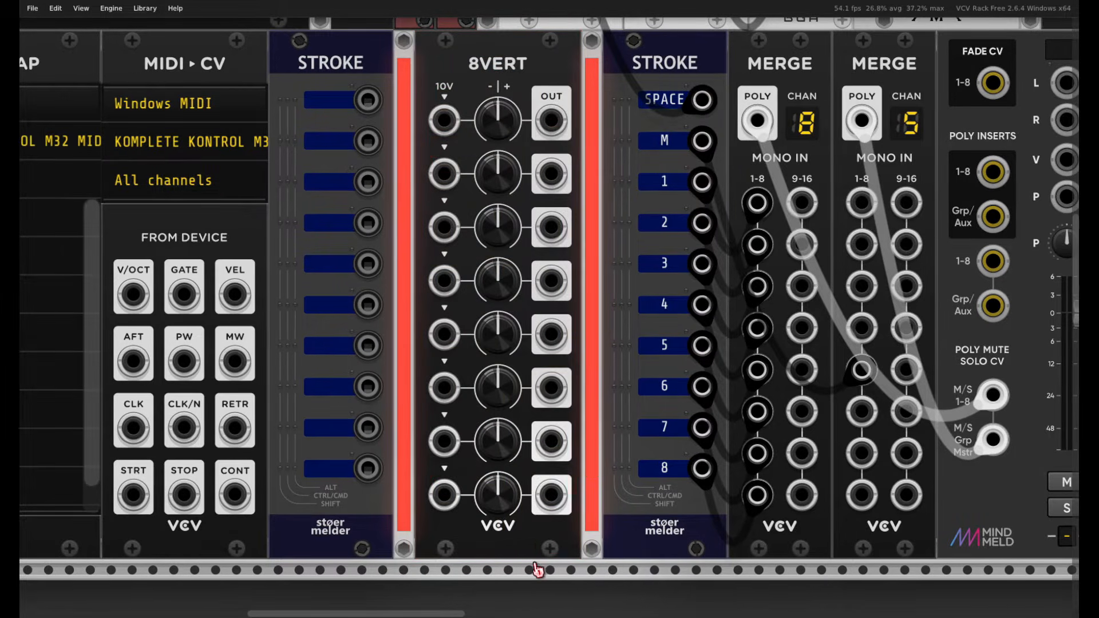
pyautogui.moveTo(507, 501); pyautogui.dragTo(507, 501)
pyautogui.moveTo(545, 566); pyautogui.dragTo(620, 572)
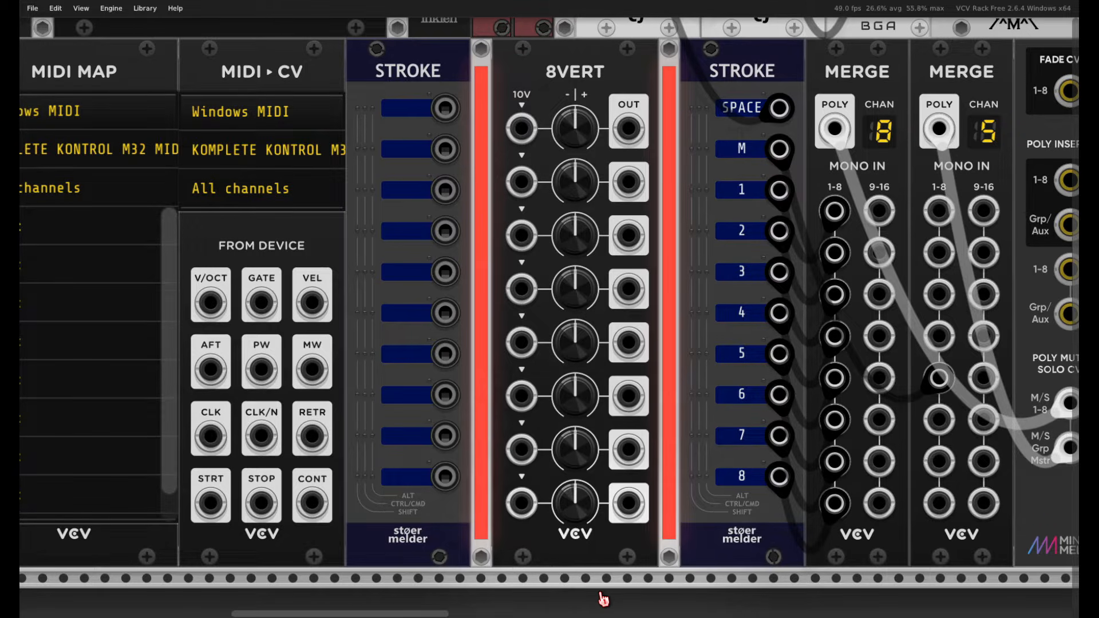
# Try out the row 8, row 1 and row 2 gain knobs on the 8vert and reset them to their defaults.
pyautogui.moveTo(582, 496); pyautogui.dragTo(583, 516)
pyautogui.doubleClick(583, 496)
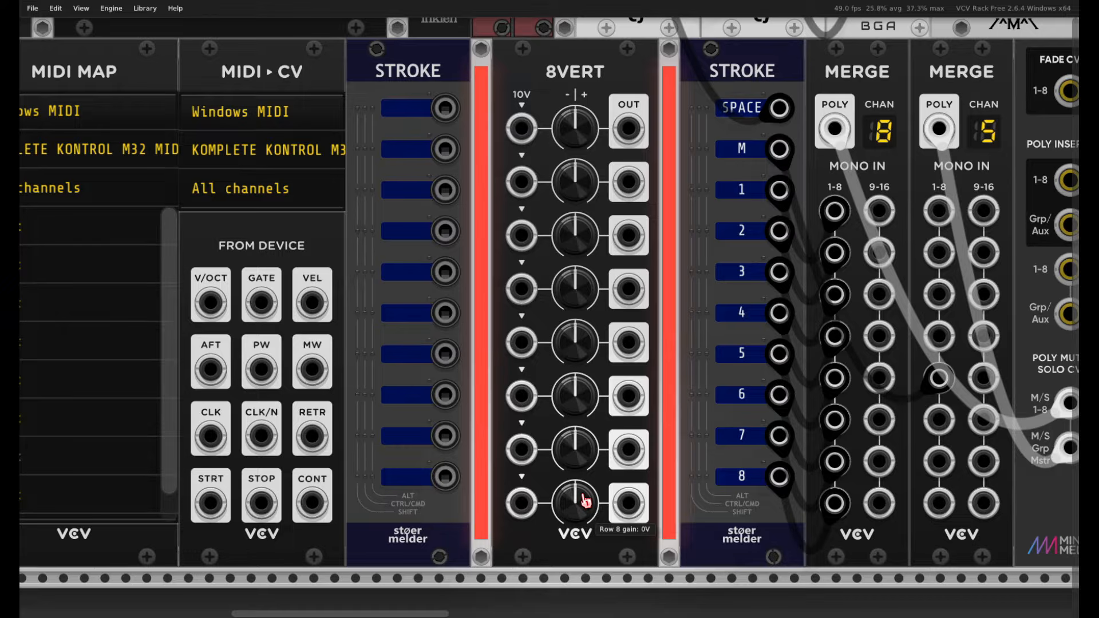
pyautogui.moveTo(576, 142)
pyautogui.mouseDown()
pyautogui.moveTo(576, 131)
pyautogui.moveTo(575, 160)
pyautogui.mouseUp()
pyautogui.doubleClick(574, 140)
pyautogui.doubleClick(575, 126)
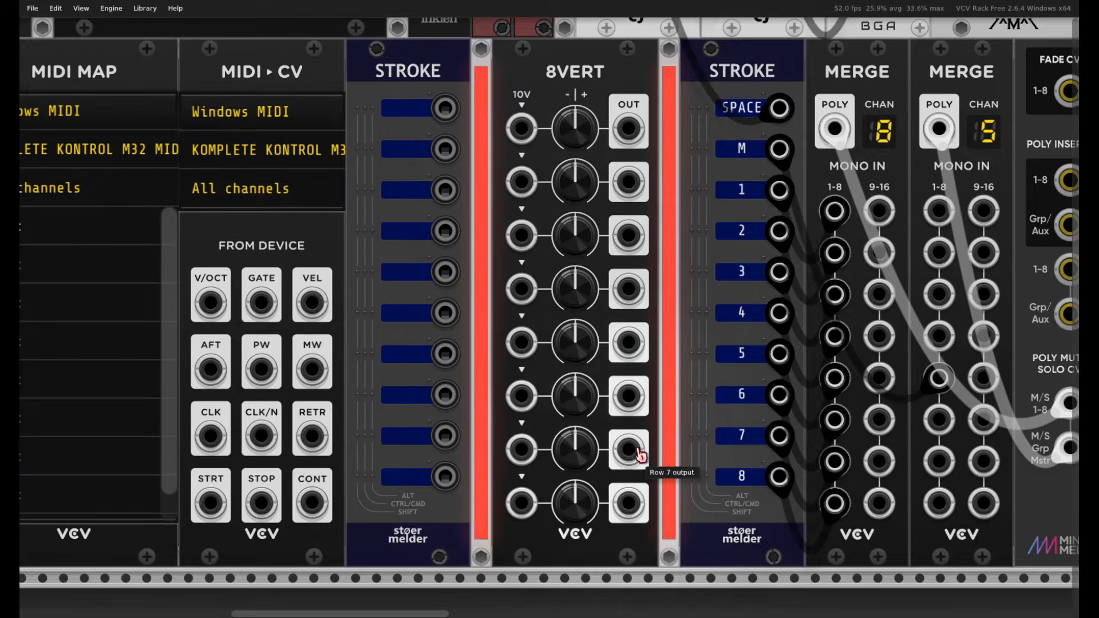
pyautogui.hscroll(2, 620, 444)
pyautogui.moveTo(512, 181)
pyautogui.mouseDown()
pyautogui.moveTo(512, 118)
pyautogui.moveTo(516, 183)
pyautogui.mouseUp()
pyautogui.doubleClick(512, 180)
pyautogui.doubleClick(516, 116)
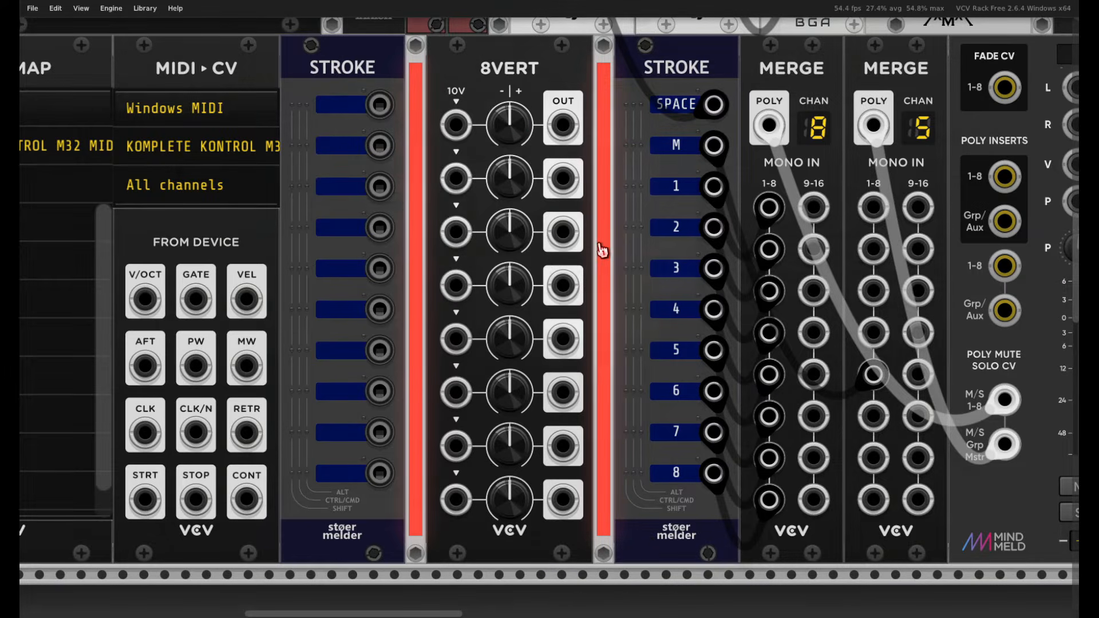
# Outline the mixer and effects section of the whole patch with a freehand screen annotation and clear the drawing.
pyautogui.hscroll(15, 664, 331)
pyautogui.scroll(-5, 708, 392)
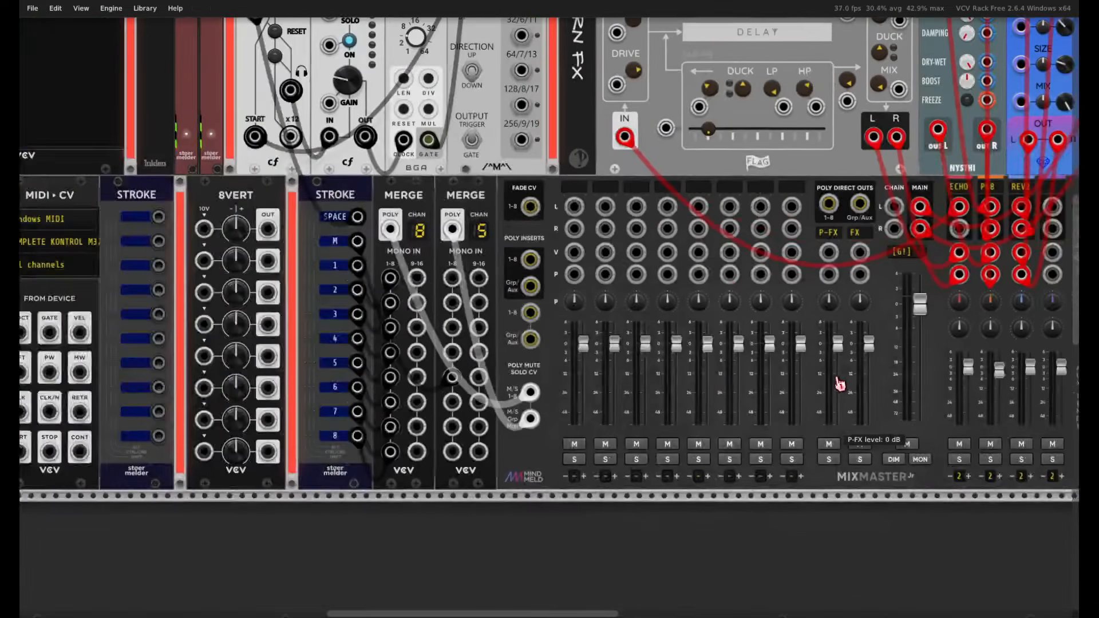
pyautogui.scroll(-4, 684, 390)
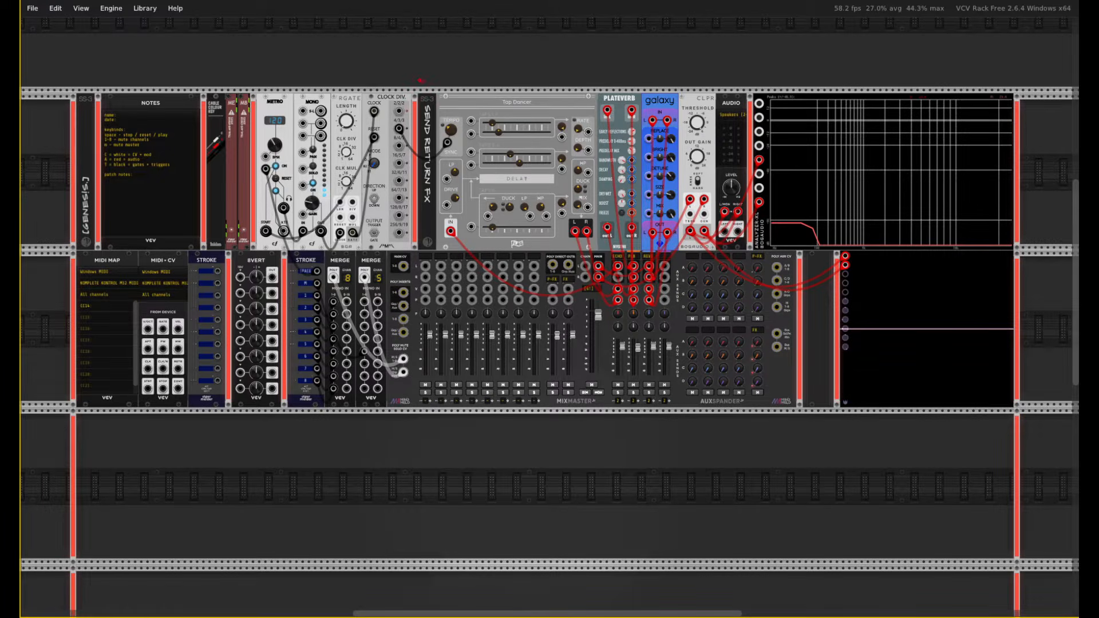
pyautogui.moveTo(420, 81); pyautogui.dragTo(418, 181)
pyautogui.moveTo(408, 245); pyautogui.dragTo(292, 252)
pyautogui.moveTo(306, 408)
pyautogui.mouseDown()
pyautogui.moveTo(601, 409)
pyautogui.moveTo(795, 348)
pyautogui.moveTo(749, 80)
pyautogui.moveTo(438, 82)
pyautogui.mouseUp()
pyautogui.press('Escape')
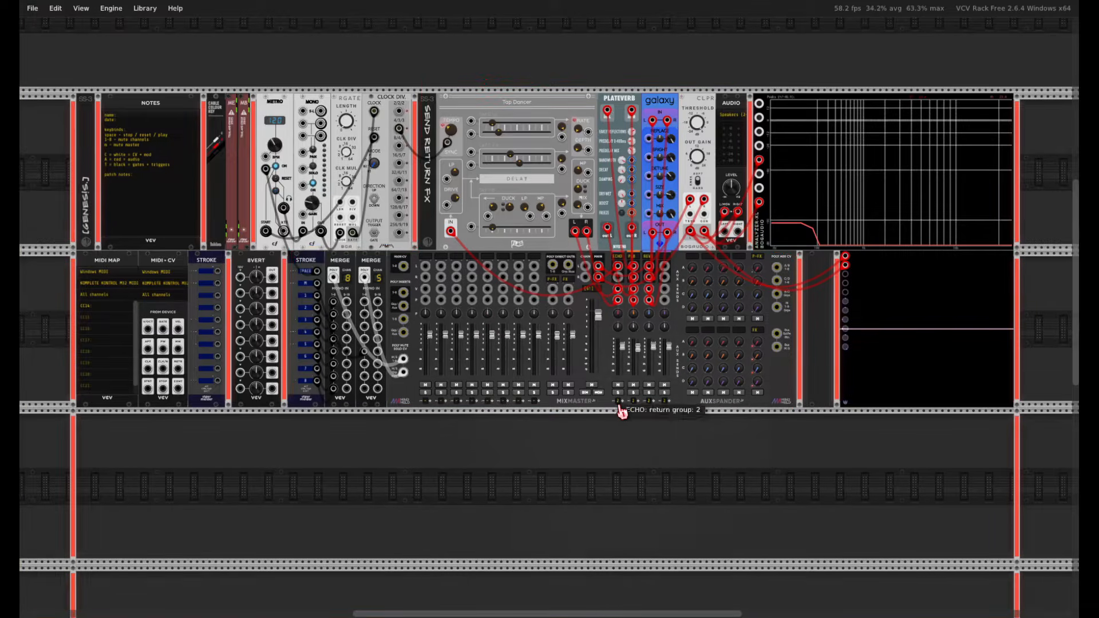
# Highlight the MixMaster Jr and AuxSpander Jr modules in the lower row and clear each selection.
pyautogui.moveTo(681, 450); pyautogui.dragTo(650, 461)
pyautogui.scroll(1, 623, 329)
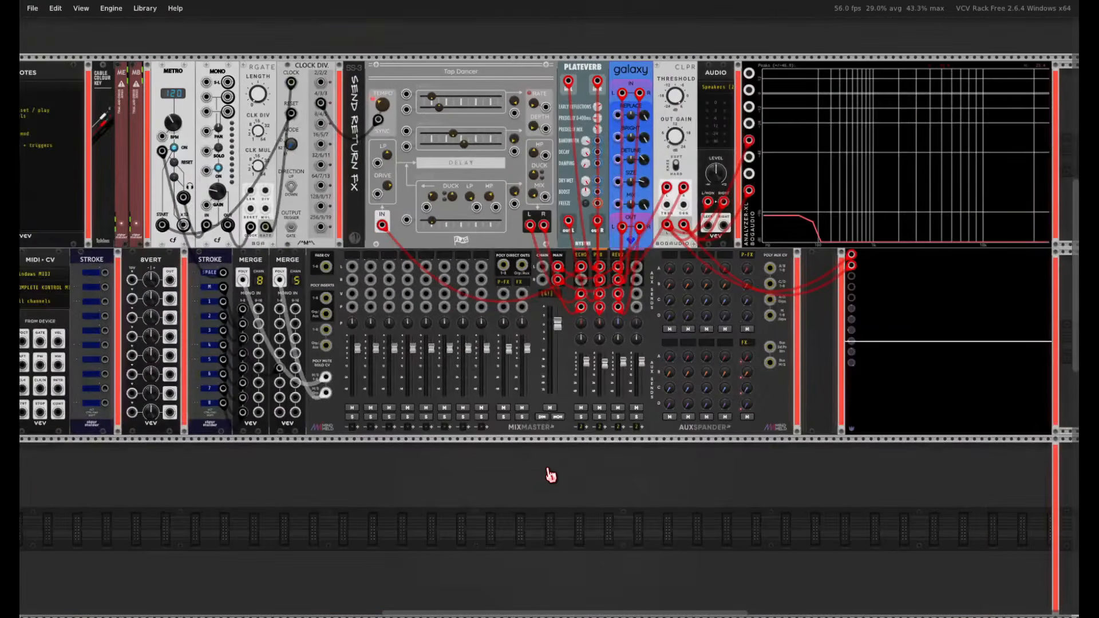
pyautogui.scroll(3, 564, 478)
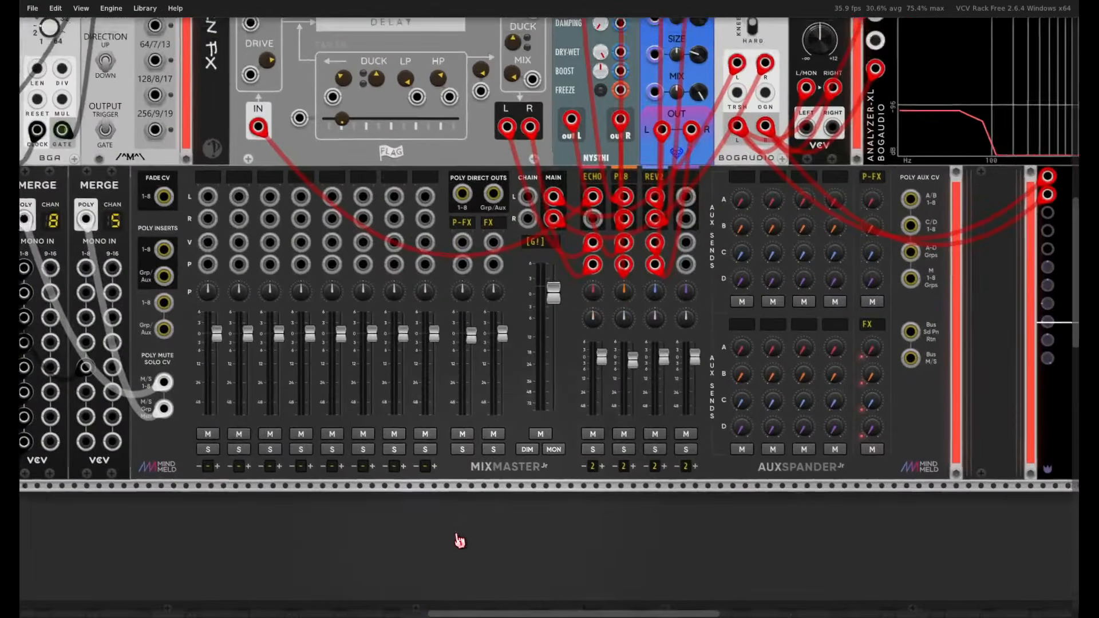
pyautogui.moveTo(432, 532); pyautogui.dragTo(811, 321)
pyautogui.click(496, 545)
pyautogui.moveTo(462, 550); pyautogui.dragTo(750, 335)
pyautogui.click(852, 515)
pyautogui.moveTo(912, 528); pyautogui.dragTo(753, 392)
pyautogui.click(594, 562)
# Examine the MixMaster Jr's channel strips, including their faders, pan inputs and mute and solo buttons.
pyautogui.scroll(3, 417, 507)
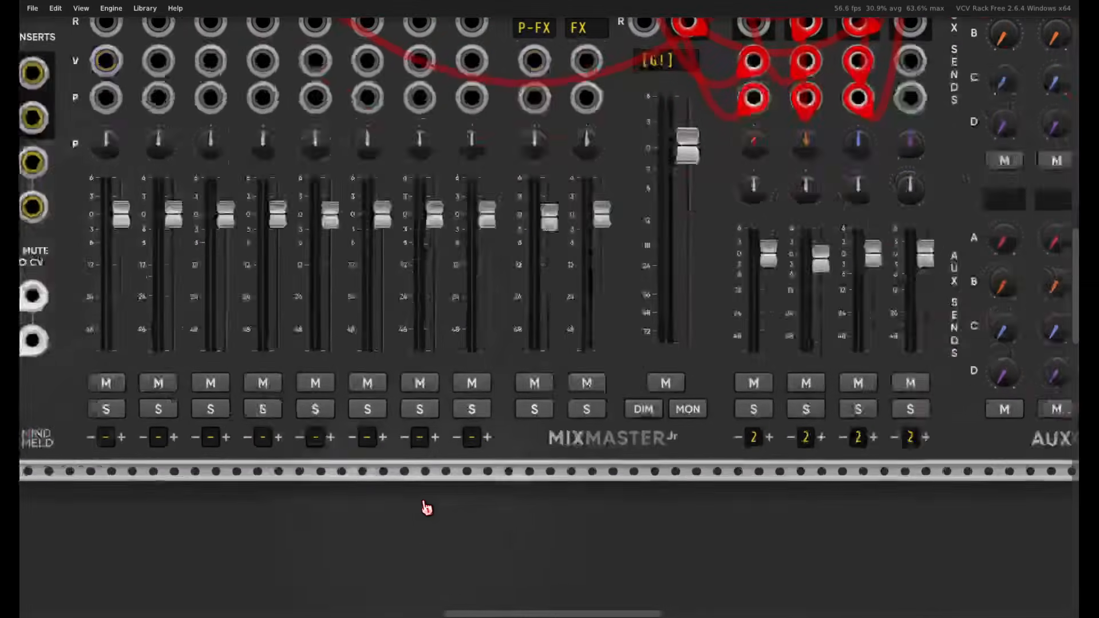
pyautogui.moveTo(416, 505); pyautogui.dragTo(582, 616)
pyautogui.scroll(-3, 587, 504)
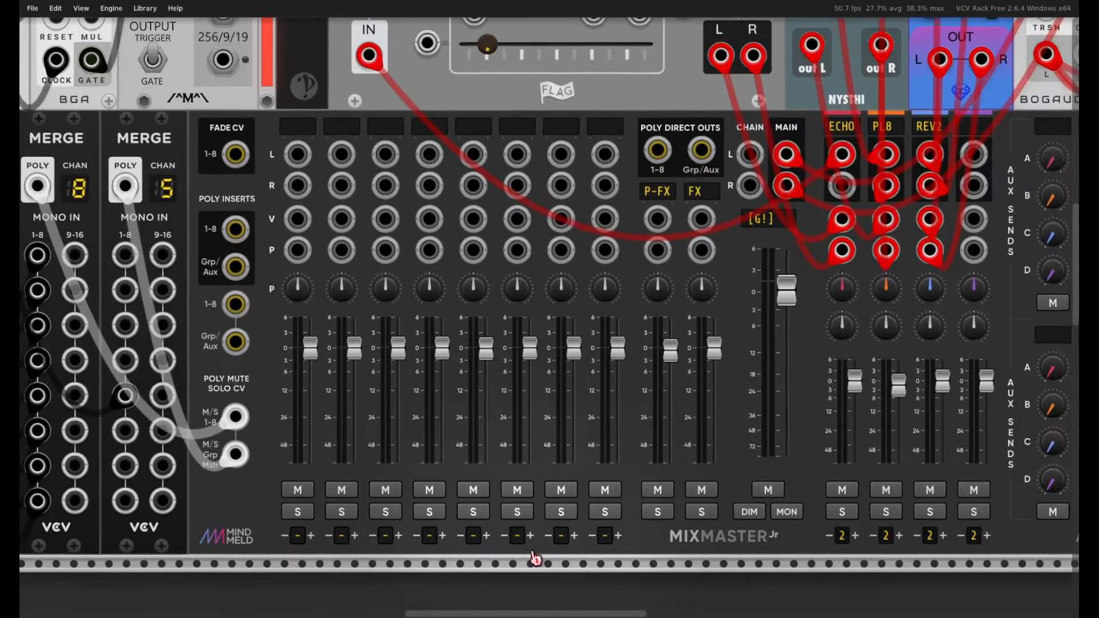
pyautogui.scroll(-1, 302, 157)
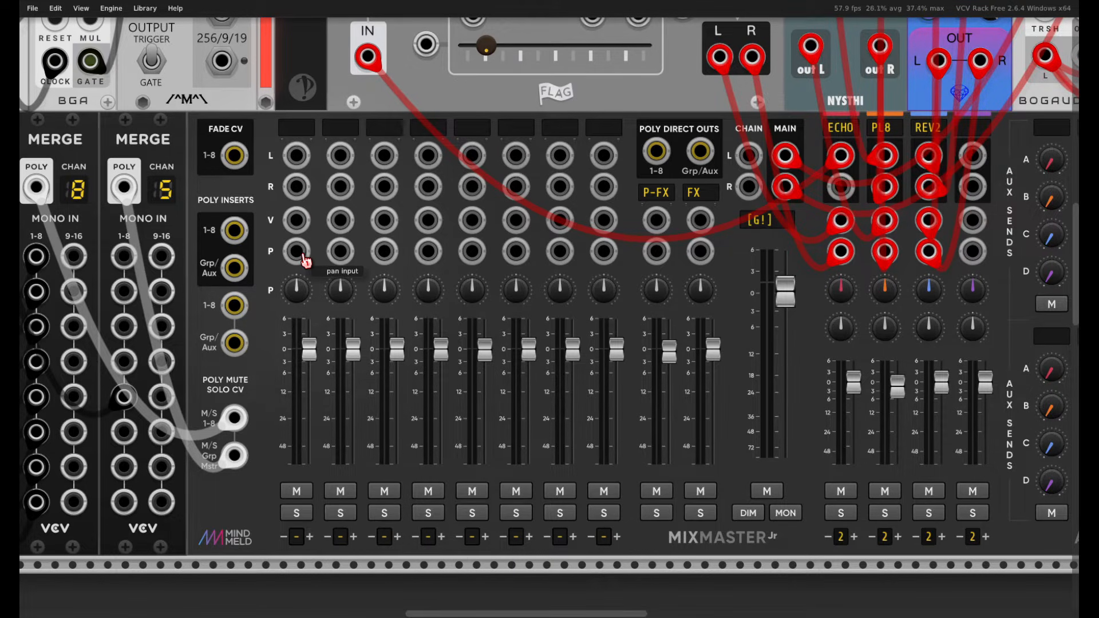
# Try out the pan knob and mute button of the MixMaster Jr's first channel and restore their defaults.
pyautogui.moveTo(300, 296); pyautogui.dragTo(300, 305)
pyautogui.doubleClick(299, 296)
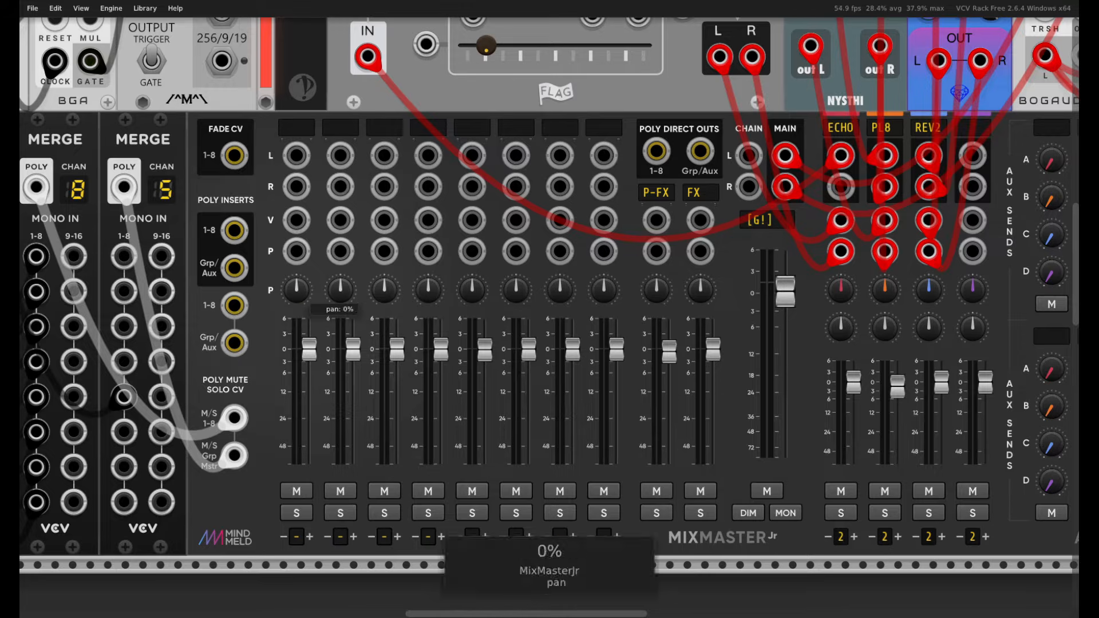
pyautogui.click(295, 493)
pyautogui.click(295, 493)
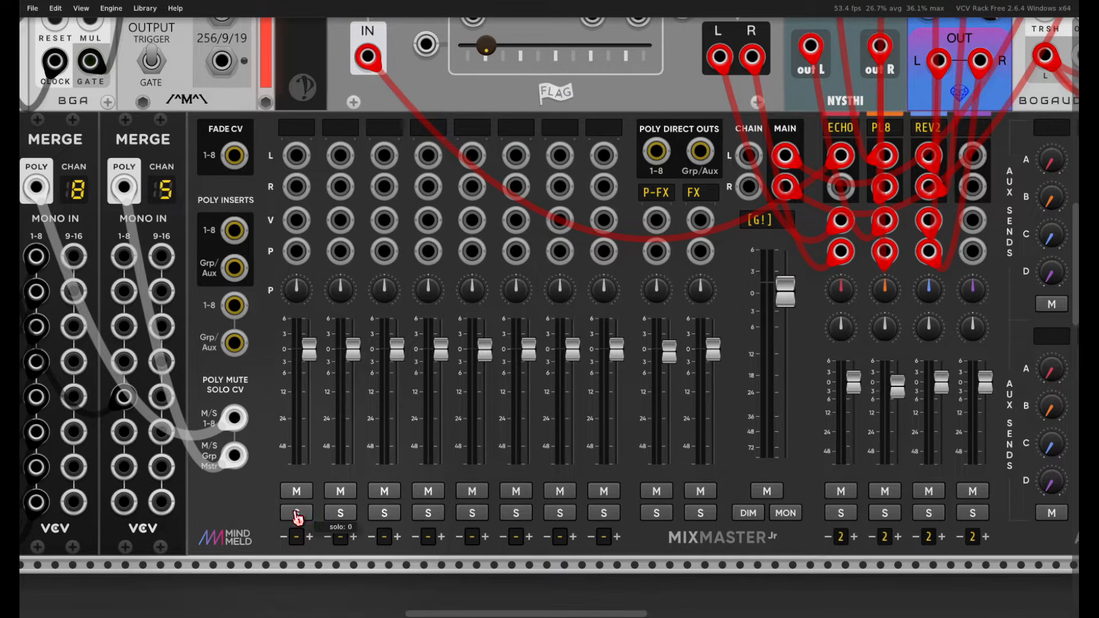
# Put the first channel's name label into edit mode, then assign the channel to group 1 and return it to no group.
pyautogui.click(289, 132)
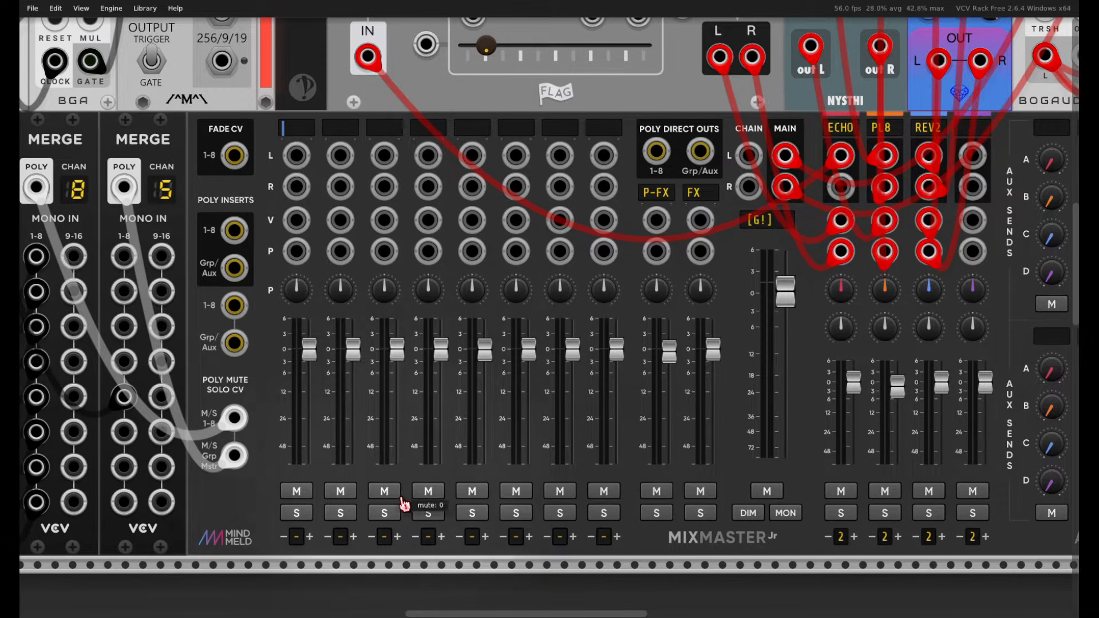
pyautogui.click(310, 538)
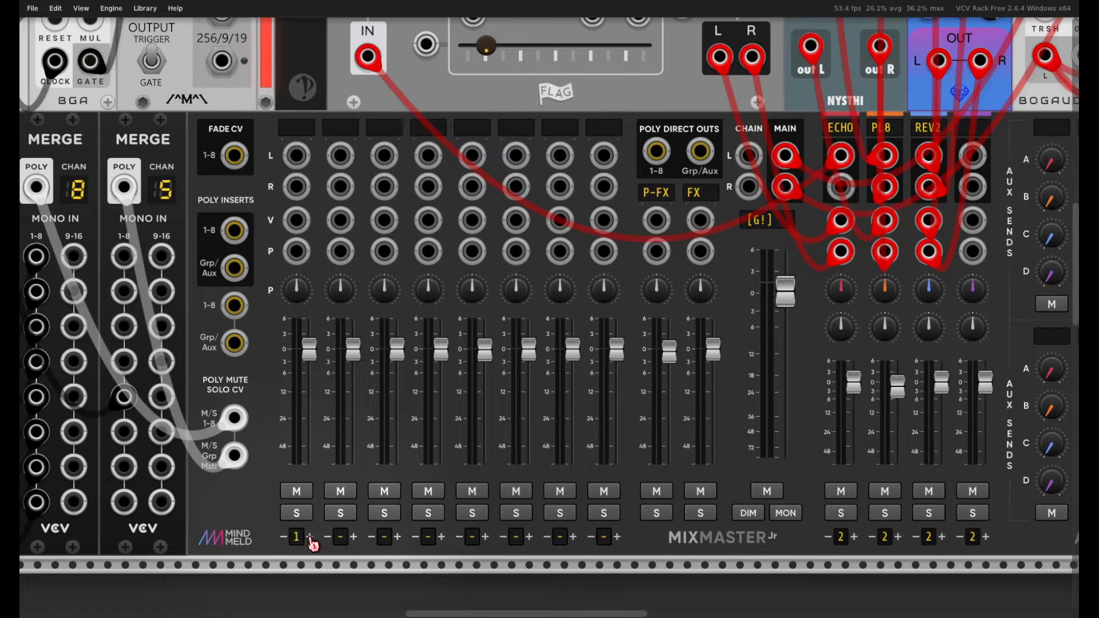
pyautogui.click(284, 537)
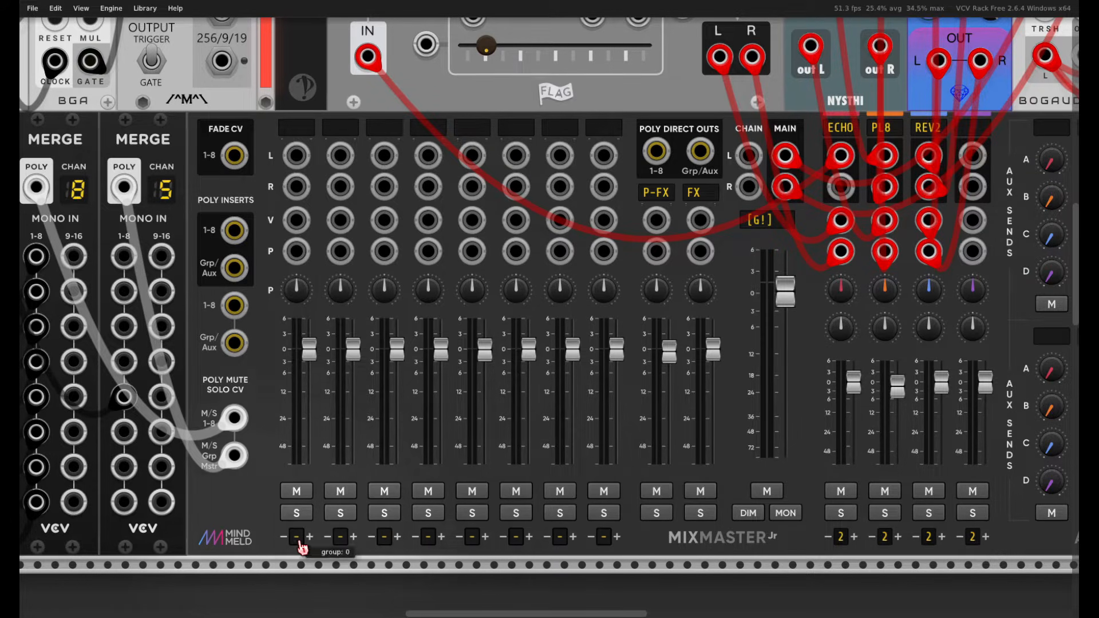
# Highlight the AuxSpander Jr module beside the MixMaster Jr, clear the selection and check where the main outputs are connected.
pyautogui.moveTo(731, 592); pyautogui.dragTo(780, 466)
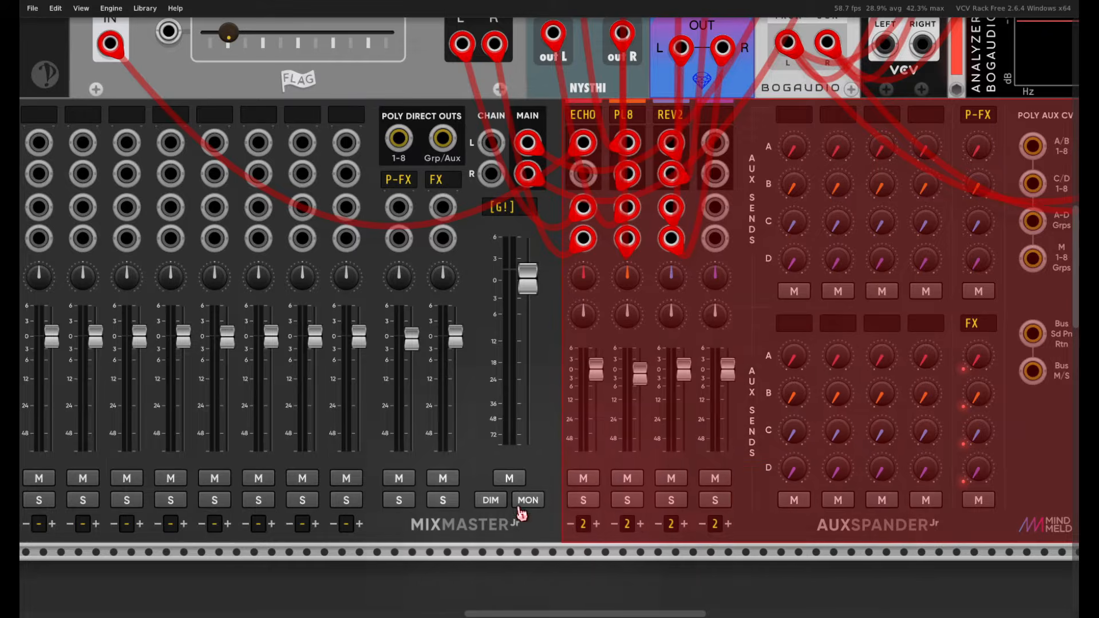
pyautogui.hscroll(-4, 629, 526)
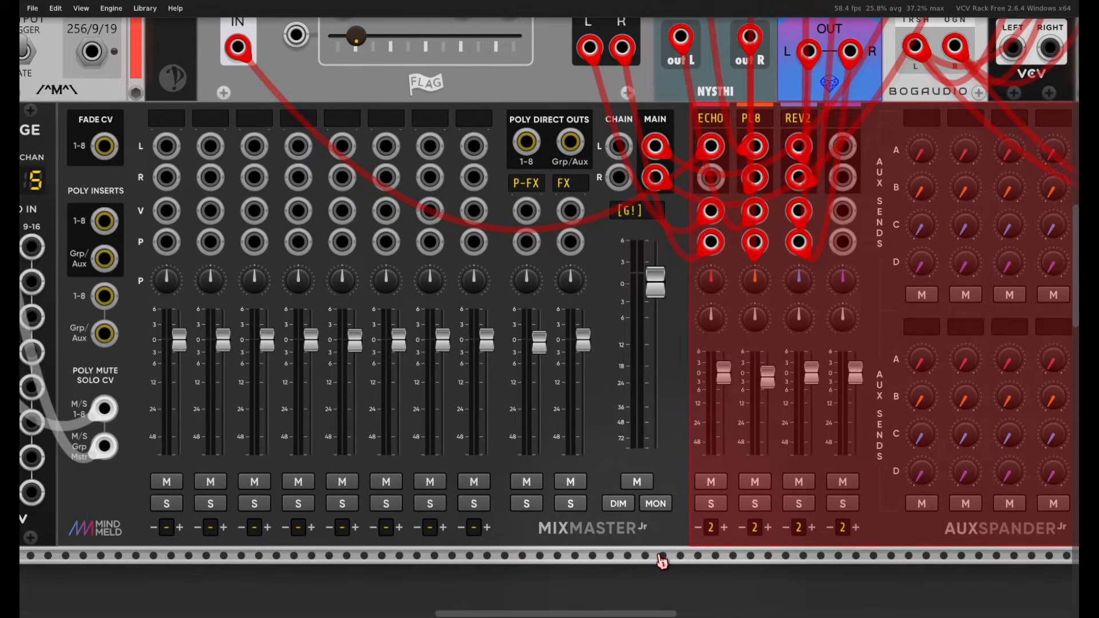
pyautogui.moveTo(607, 577); pyautogui.dragTo(642, 452)
pyautogui.hscroll(4, 687, 515)
pyautogui.hscroll(2, 644, 453)
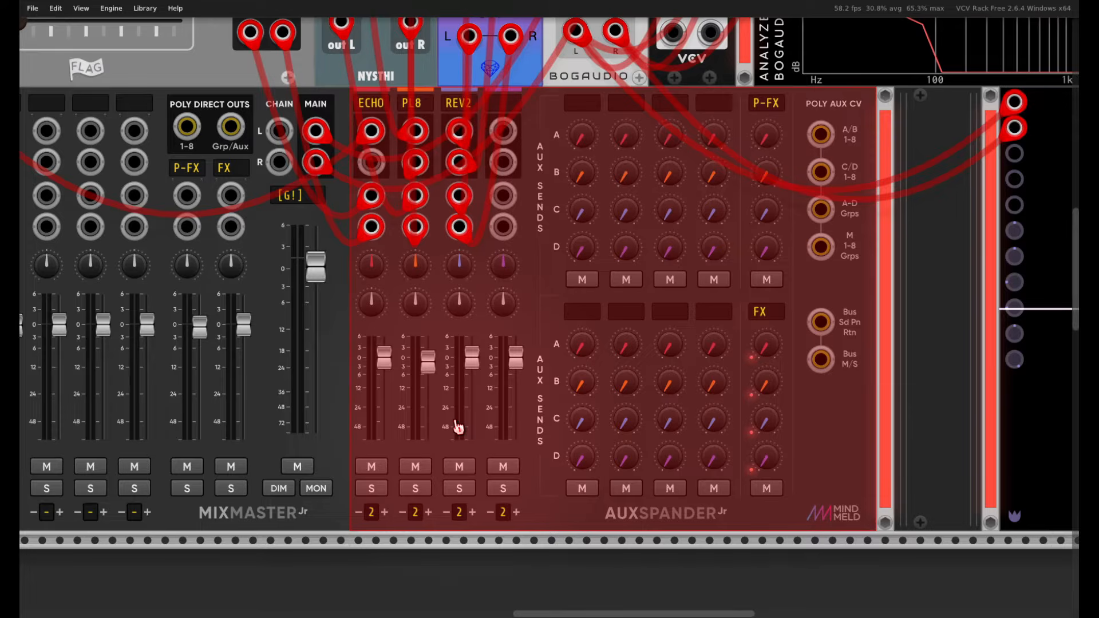
pyautogui.moveTo(452, 405); pyautogui.dragTo(680, 395)
pyautogui.moveTo(435, 549); pyautogui.dragTo(538, 458)
pyautogui.moveTo(855, 585); pyautogui.dragTo(494, 538)
pyautogui.moveTo(671, 443); pyautogui.dragTo(464, 240)
pyautogui.moveTo(156, 504); pyautogui.dragTo(574, 465)
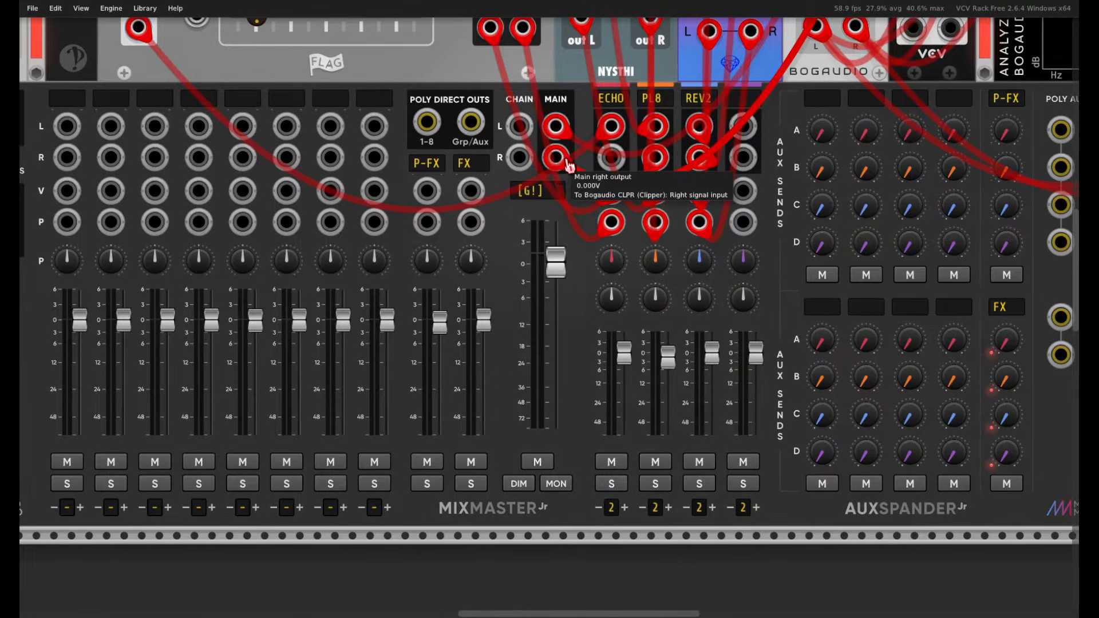
# Highlight the send effect modules one after another: the Tap Dancer delay, the Plateverb and the Galaxy reverb.
pyautogui.moveTo(612, 531); pyautogui.dragTo(536, 574)
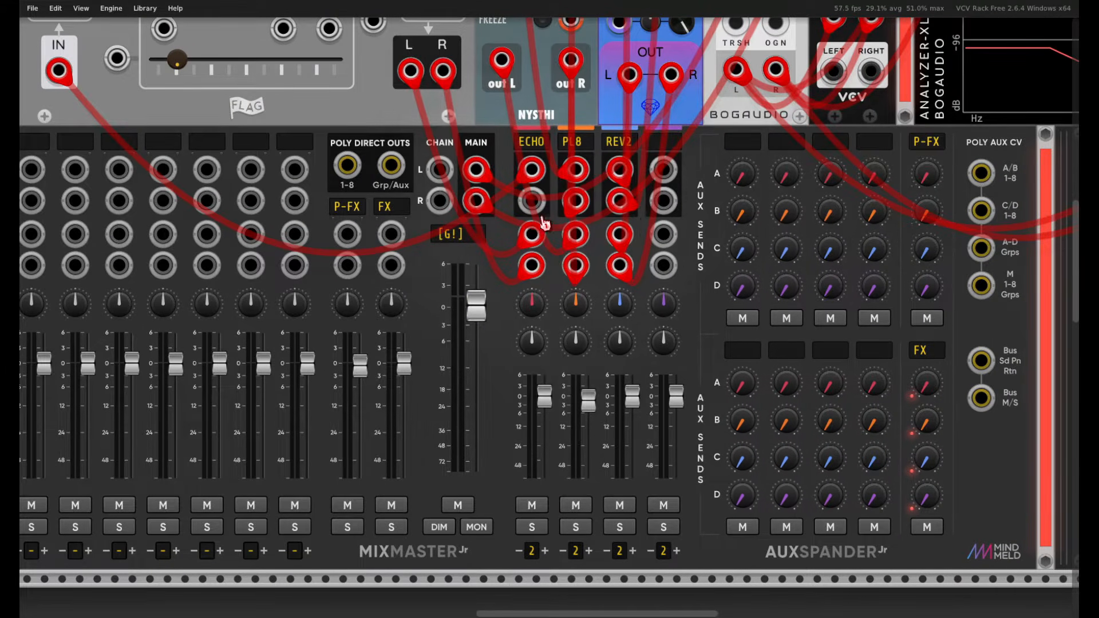
pyautogui.moveTo(543, 146); pyautogui.dragTo(721, 496)
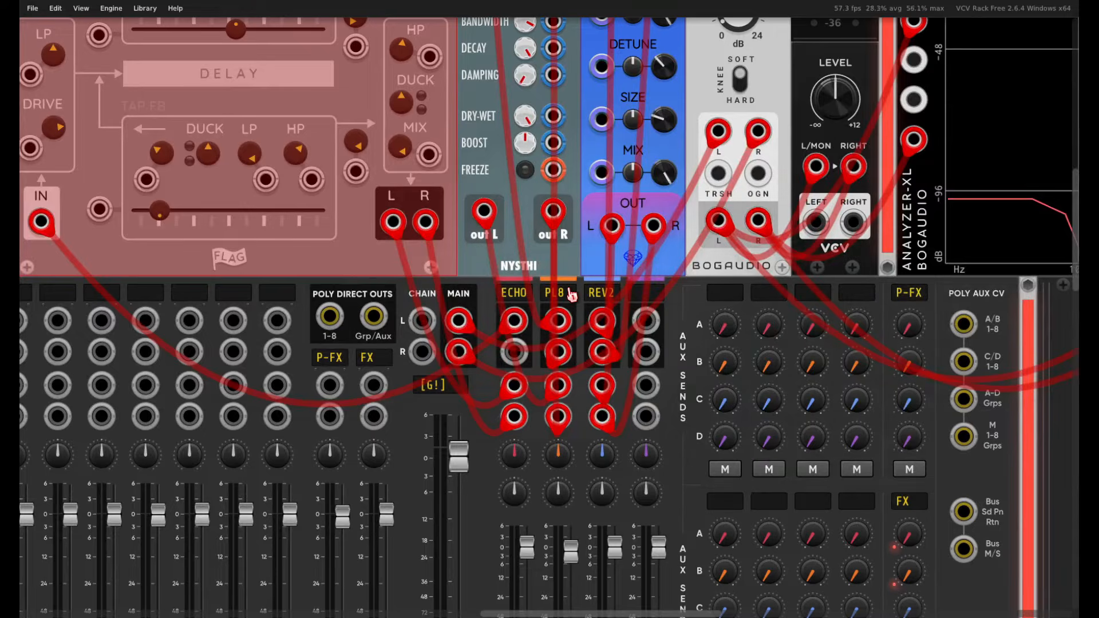
pyautogui.moveTo(574, 284); pyautogui.dragTo(545, 520)
pyautogui.click(488, 285)
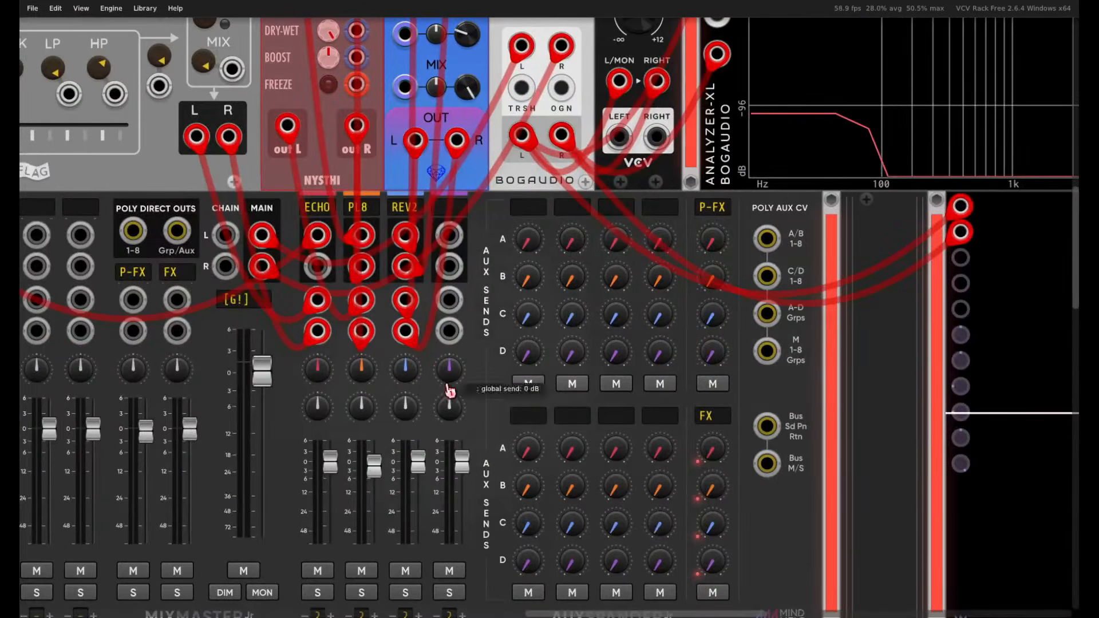
pyautogui.scroll(10, 421, 203)
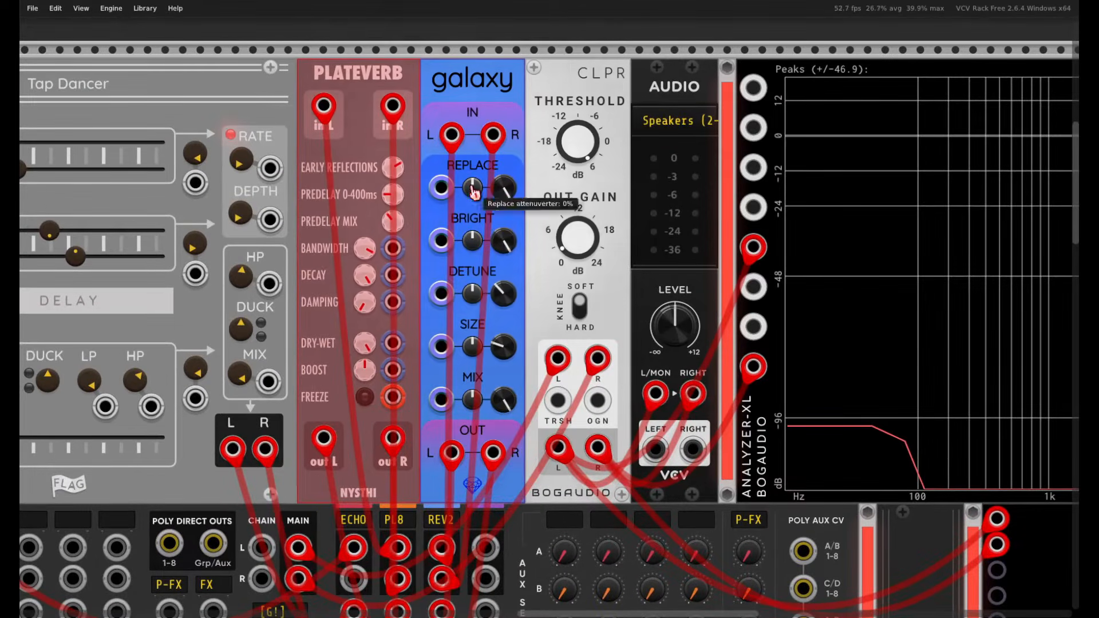
pyautogui.scroll(-6, 470, 314)
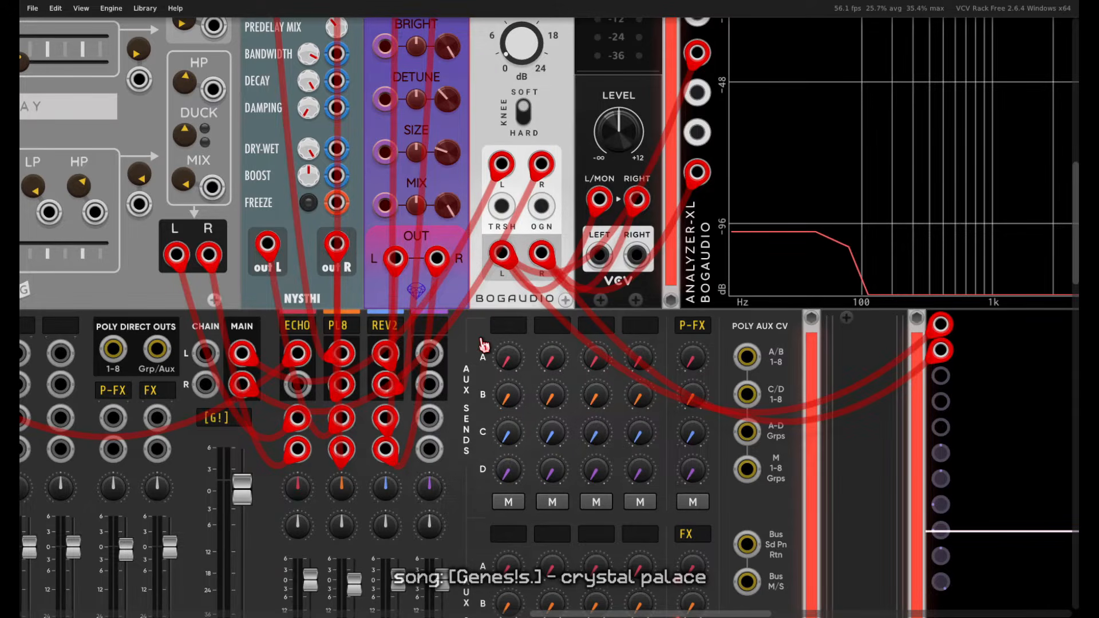
pyautogui.scroll(1, 481, 347)
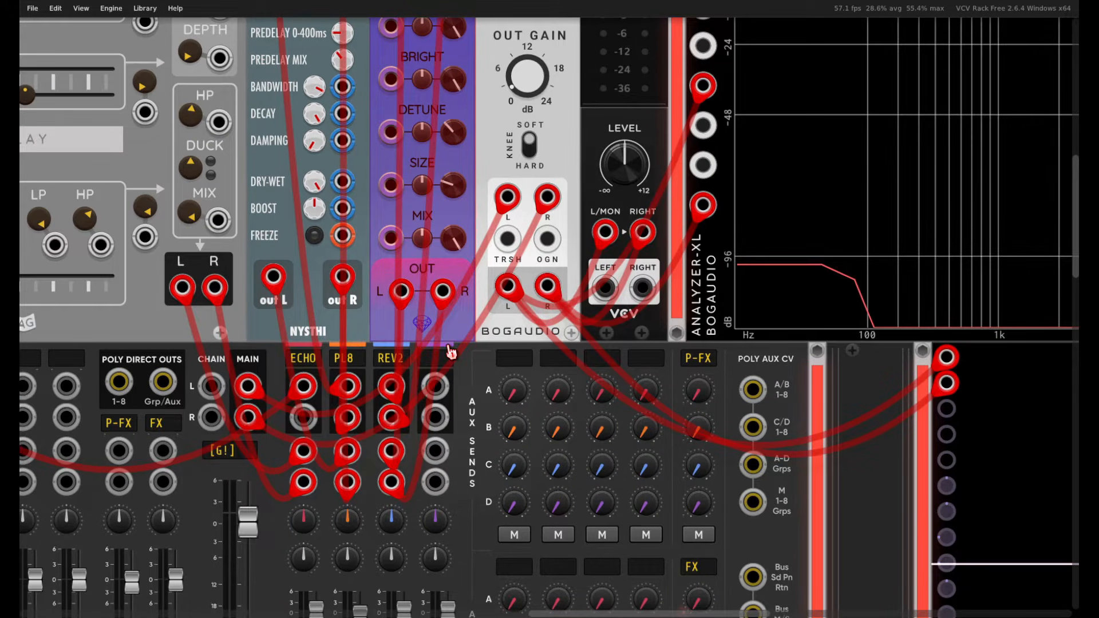
pyautogui.hscroll(-4, 451, 351)
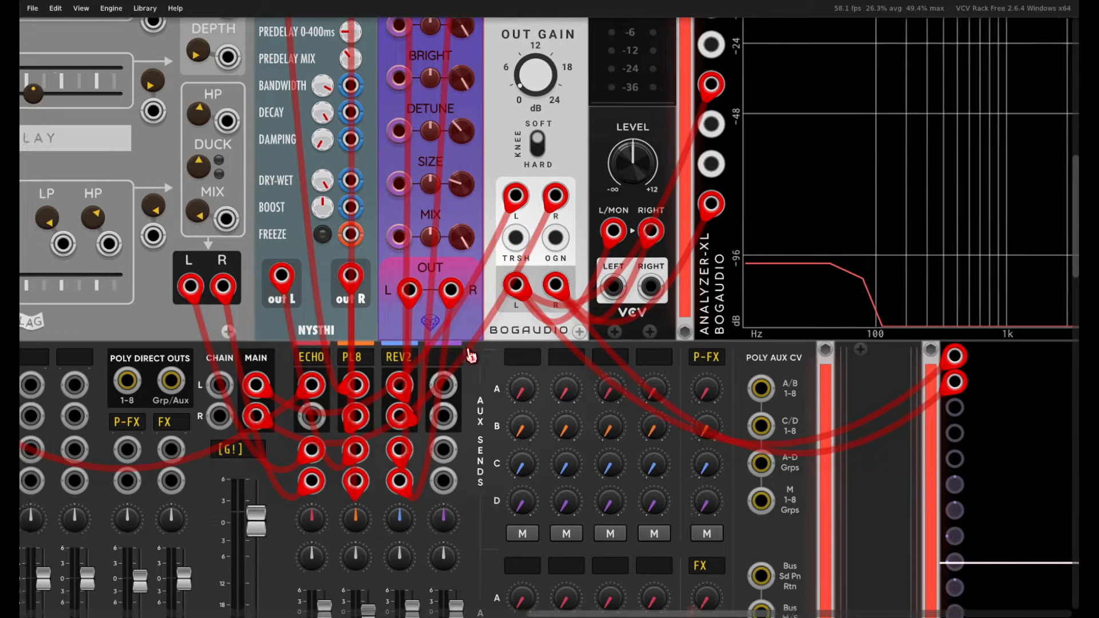
pyautogui.scroll(-7, 605, 584)
# Check the cable from the Tap Dancer to the ECHO return inputs and look over the AuxSpander Jr's aux send knobs.
pyautogui.moveTo(575, 552); pyautogui.dragTo(776, 570)
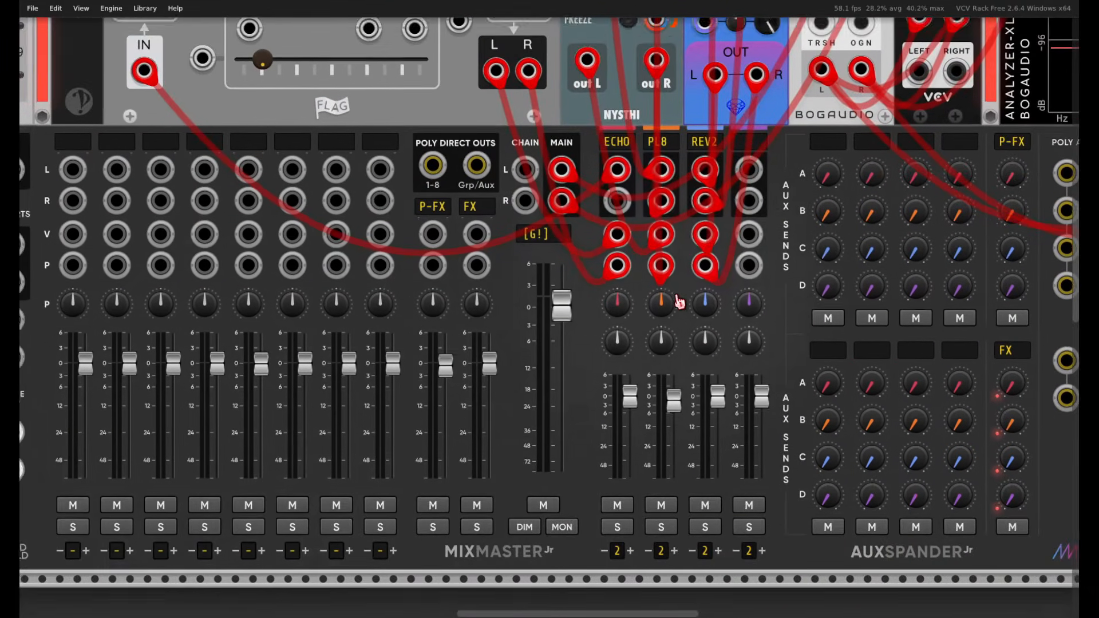
pyautogui.moveTo(679, 302); pyautogui.dragTo(673, 428)
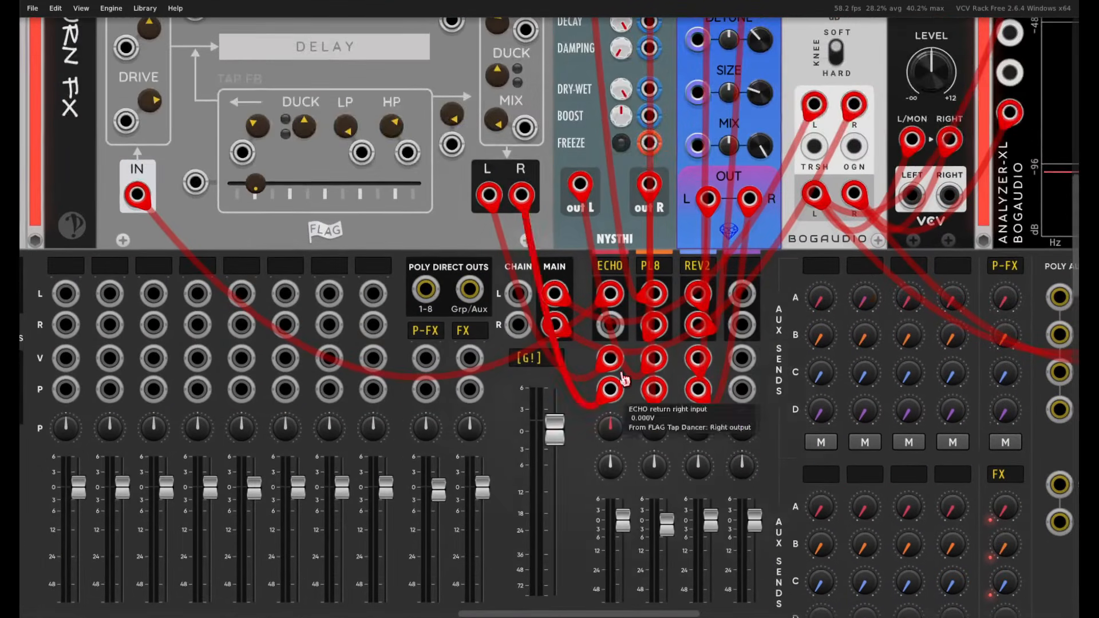
pyautogui.moveTo(783, 284); pyautogui.dragTo(826, 174)
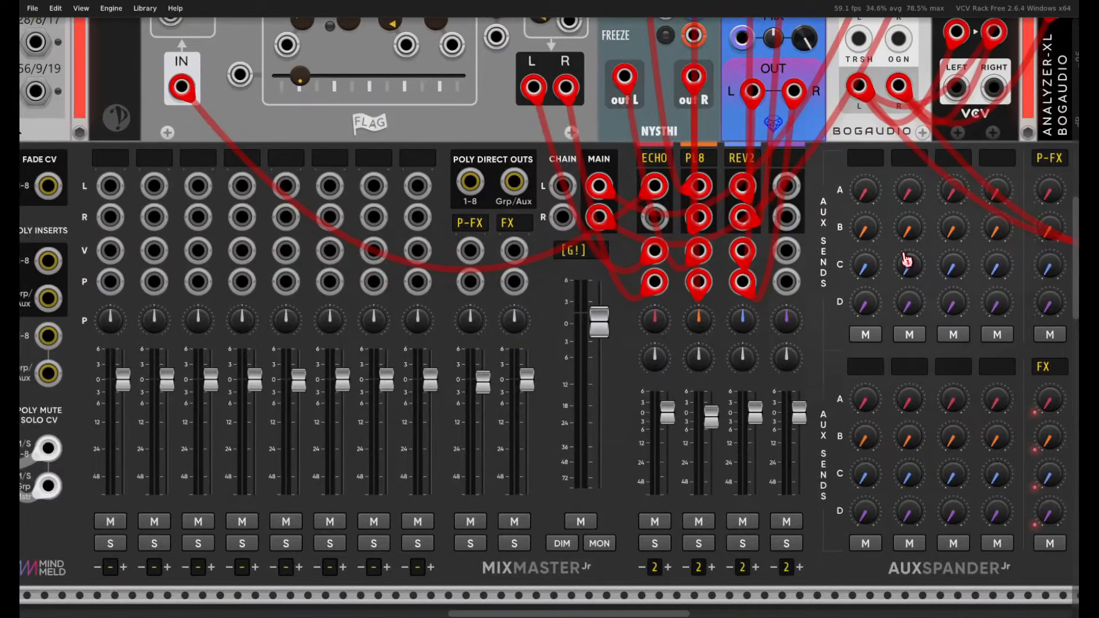
pyautogui.moveTo(510, 320); pyautogui.dragTo(549, 352)
# Examine the MIDI MAP module and the master level fader of the MixMaster Jr.
pyautogui.moveTo(637, 284); pyautogui.dragTo(569, 184)
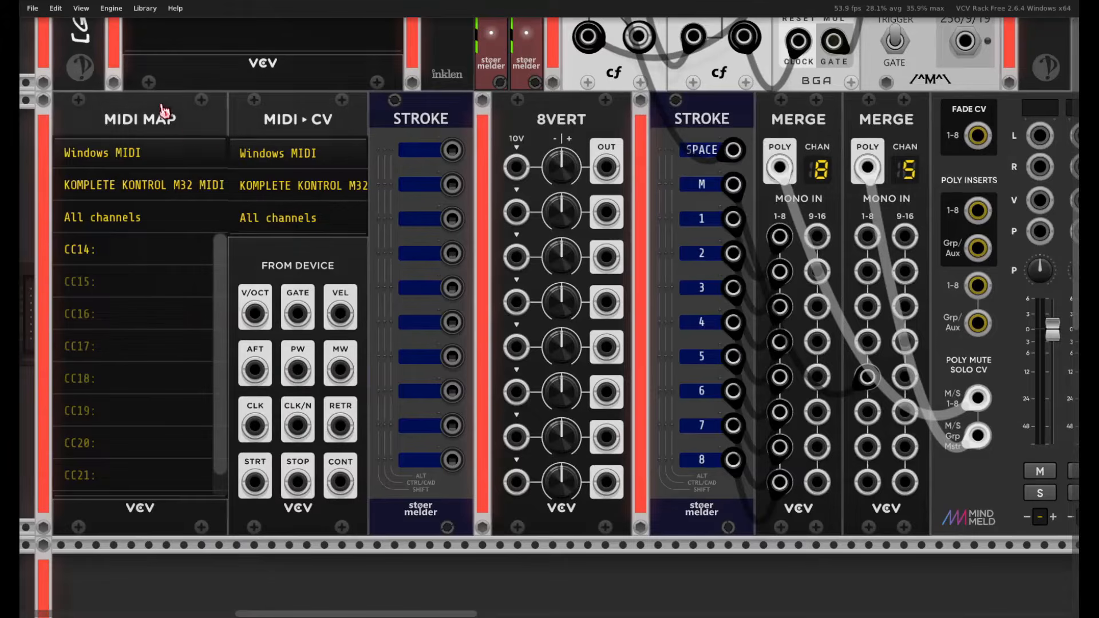
pyautogui.moveTo(179, 598); pyautogui.dragTo(154, 469)
pyautogui.moveTo(890, 295); pyautogui.dragTo(36, 280)
pyautogui.moveTo(608, 535); pyautogui.dragTo(501, 565)
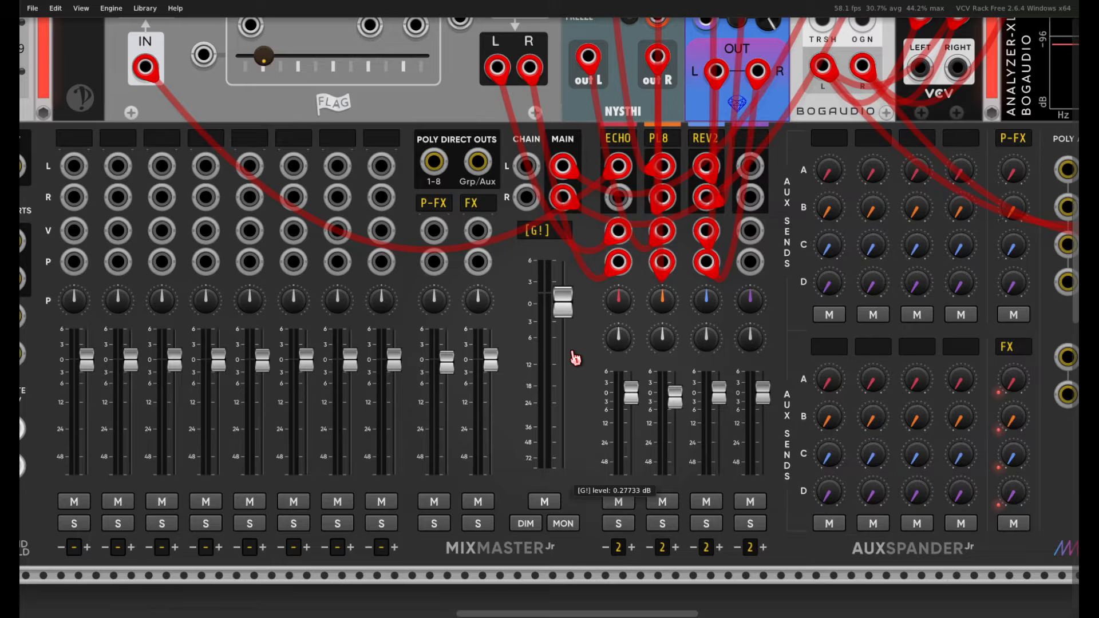
# Highlight the Stroke module mapped to the mutes and the two Merge modules beside it, clearing each selection.
pyautogui.hscroll(-10, 412, 569)
pyautogui.moveTo(436, 562); pyautogui.dragTo(445, 159)
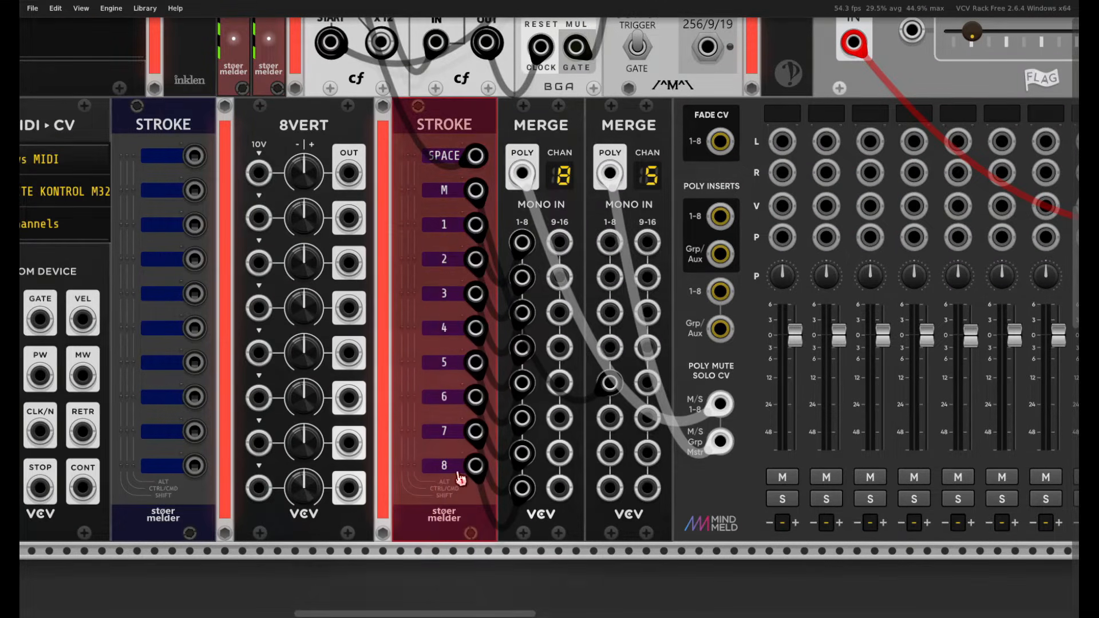
pyautogui.click(368, 558)
pyautogui.hscroll(3, 368, 557)
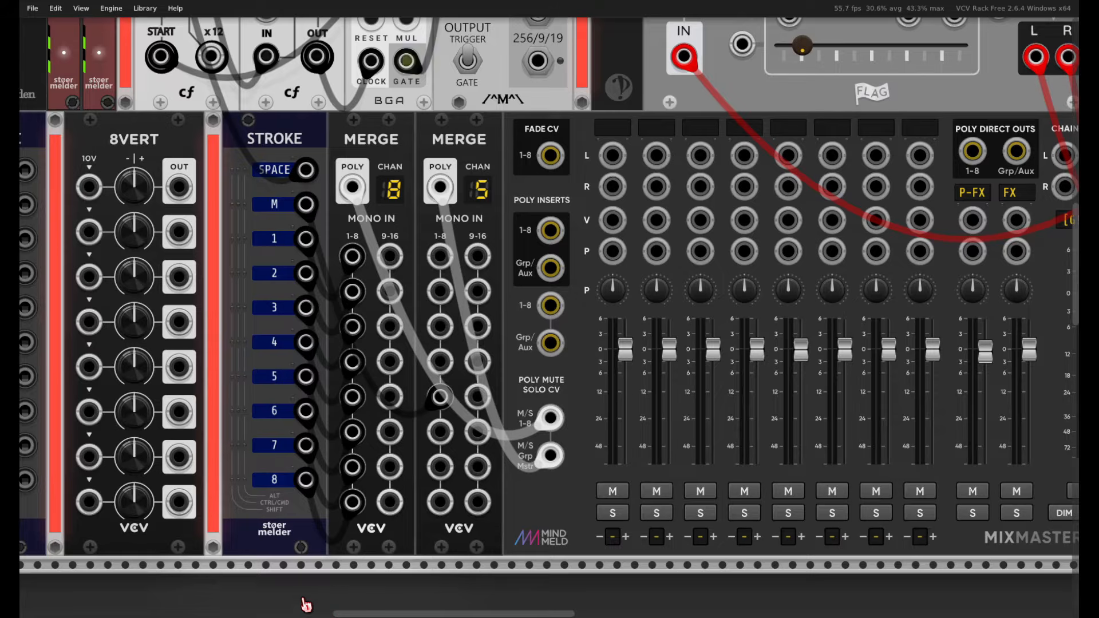
pyautogui.moveTo(357, 584); pyautogui.dragTo(466, 358)
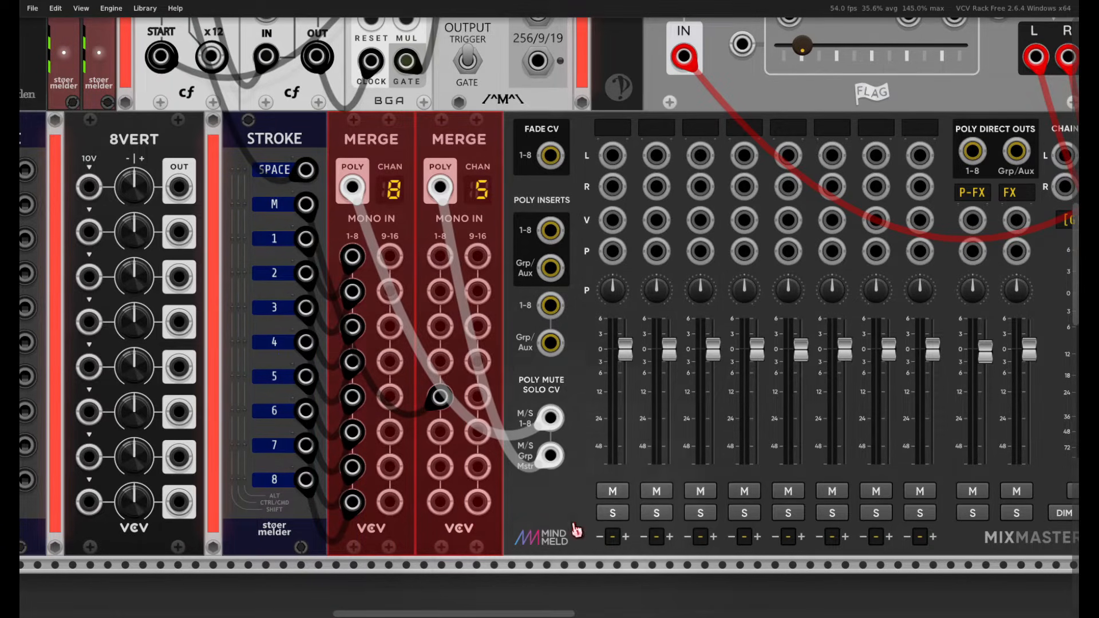
pyautogui.click(528, 596)
# Examine the MixMaster Jr's Poly Mute Solo CV inputs and the Merge cables feeding the track and group mutes.
pyautogui.scroll(-3, 544, 372)
pyautogui.scroll(7, 515, 343)
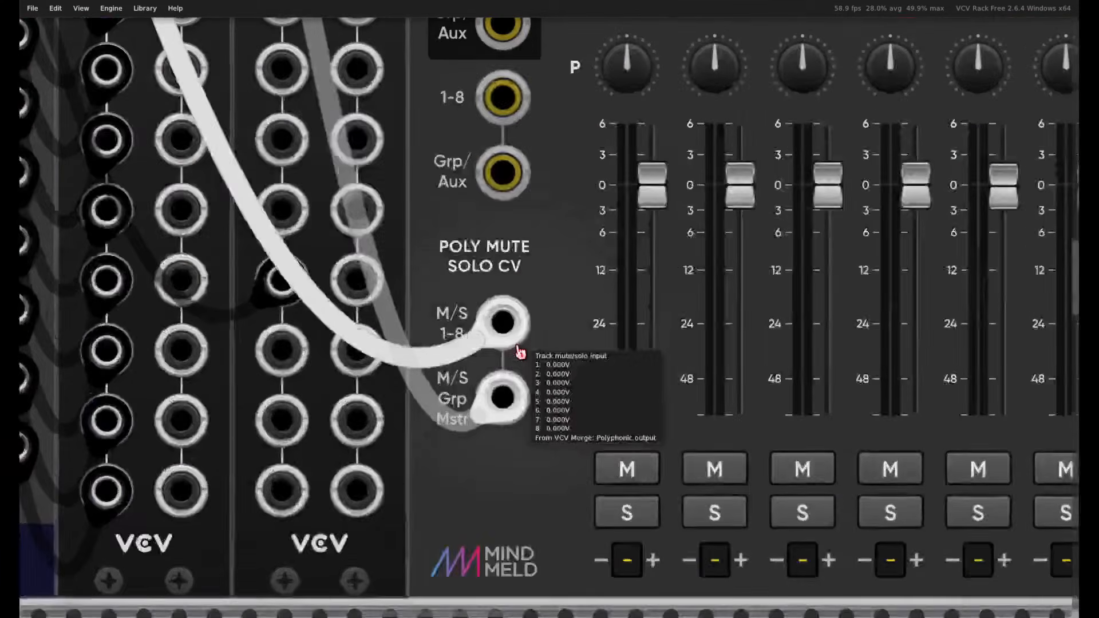
pyautogui.moveTo(571, 308); pyautogui.dragTo(635, 303)
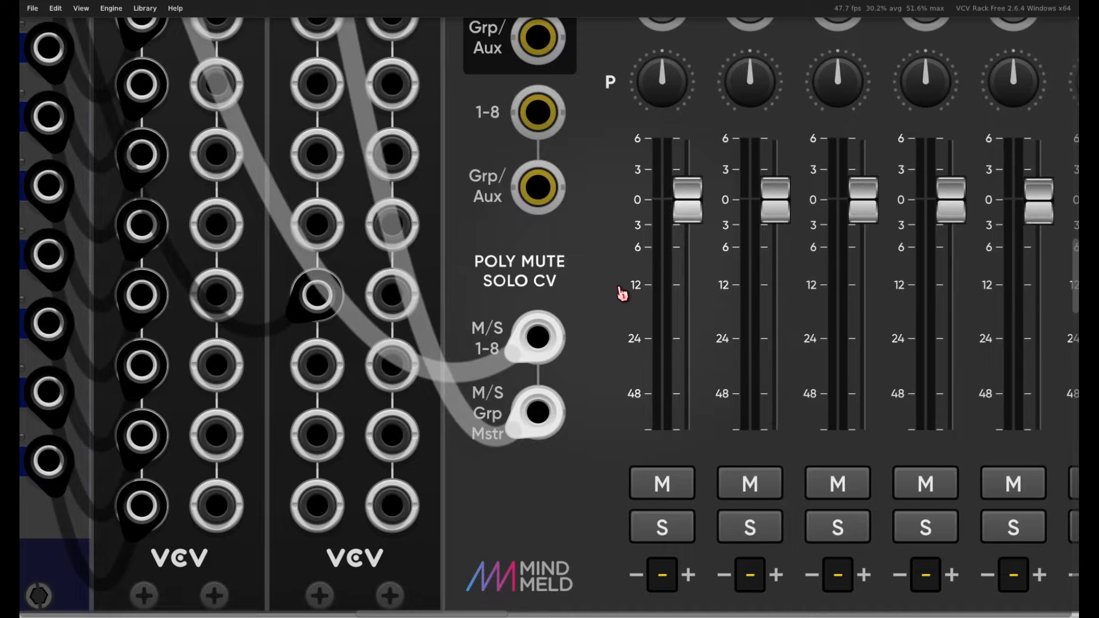
pyautogui.moveTo(584, 381); pyautogui.dragTo(602, 387)
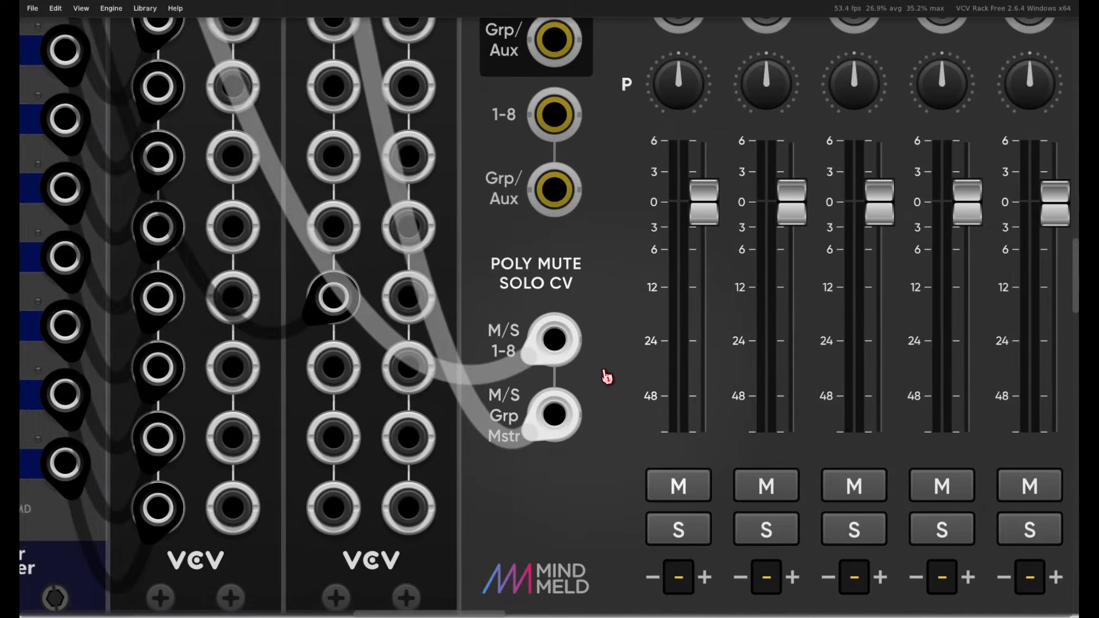
pyautogui.scroll(-5, 602, 373)
pyautogui.scroll(5, 530, 350)
pyautogui.moveTo(538, 359); pyautogui.dragTo(565, 285)
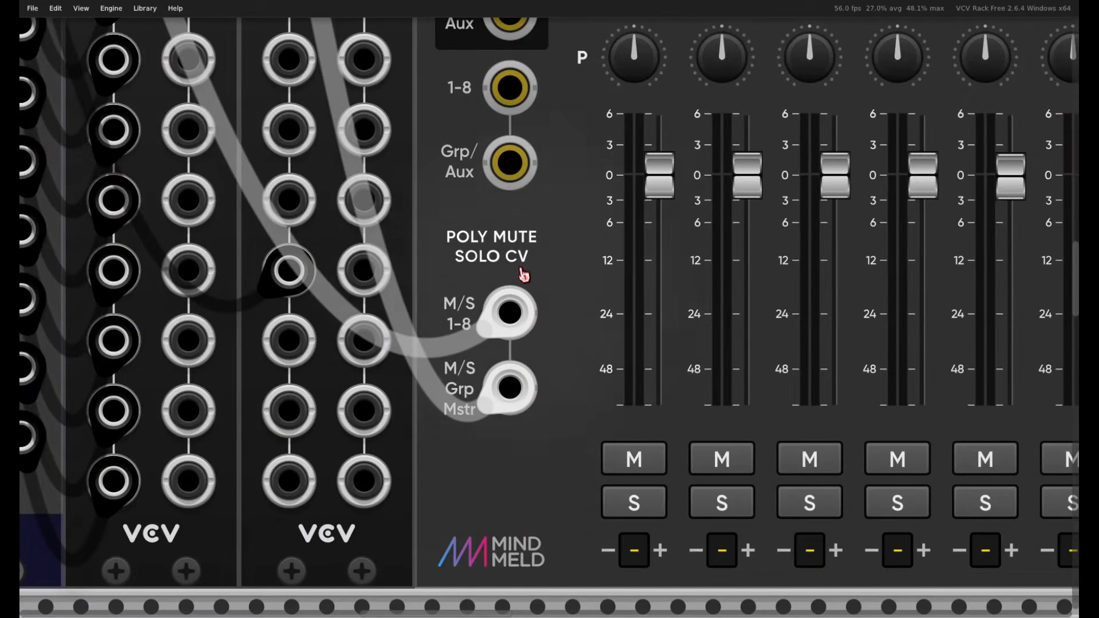
pyautogui.scroll(-5, 492, 359)
pyautogui.scroll(2, 444, 393)
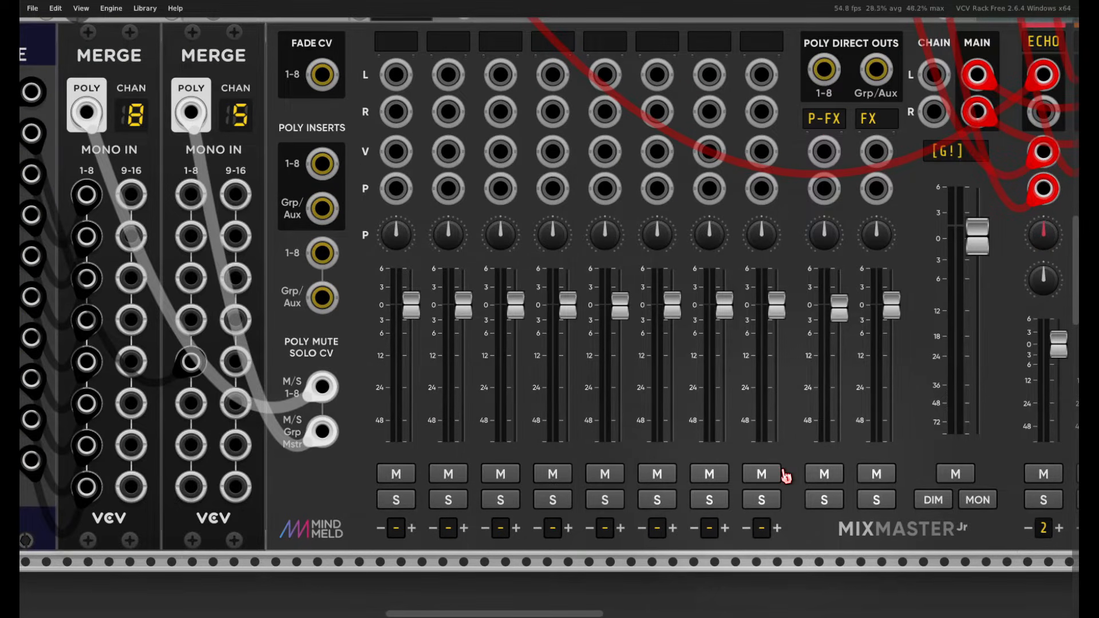
# Look over the MixMaster Jr's mute buttons and lower the fifth channel's level fader slightly.
pyautogui.moveTo(433, 451); pyautogui.dragTo(407, 454)
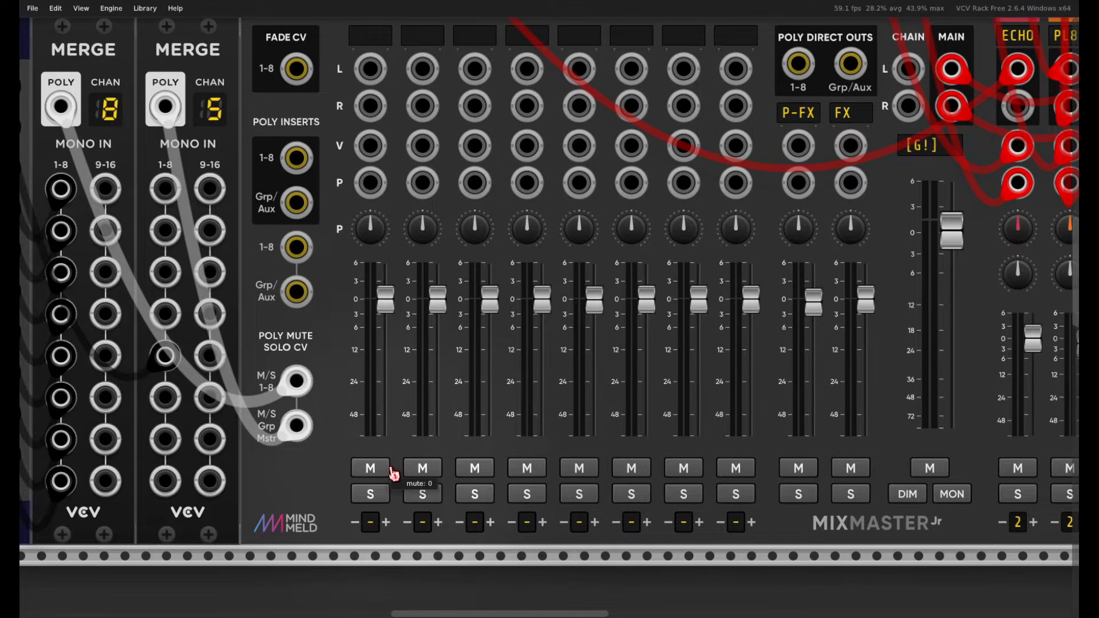
pyautogui.moveTo(378, 385); pyautogui.dragTo(388, 397)
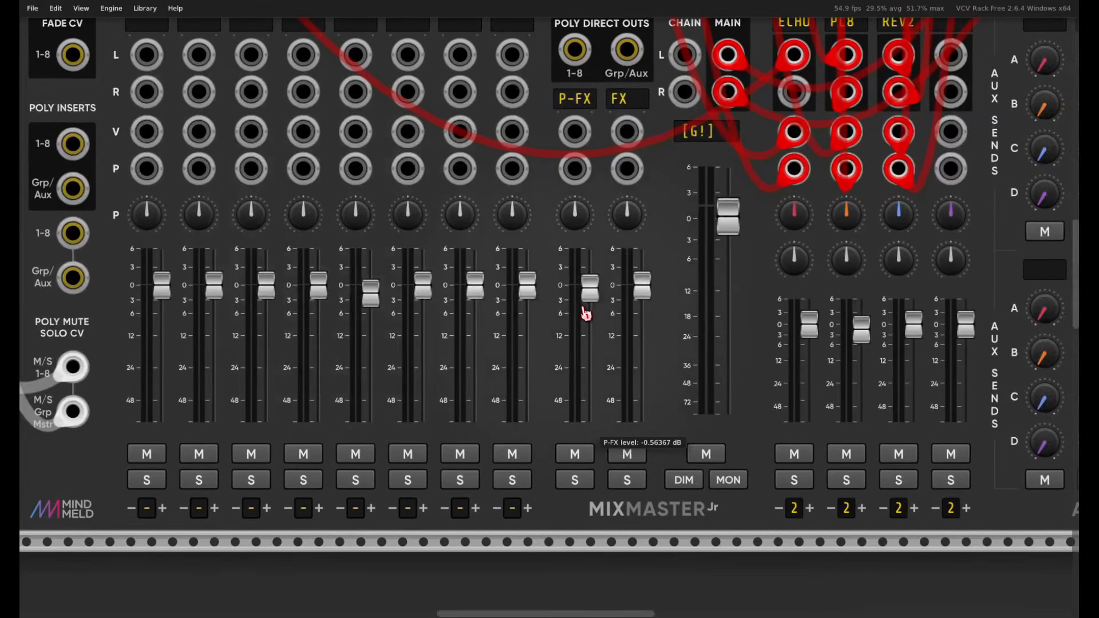
pyautogui.moveTo(766, 454); pyautogui.dragTo(545, 493)
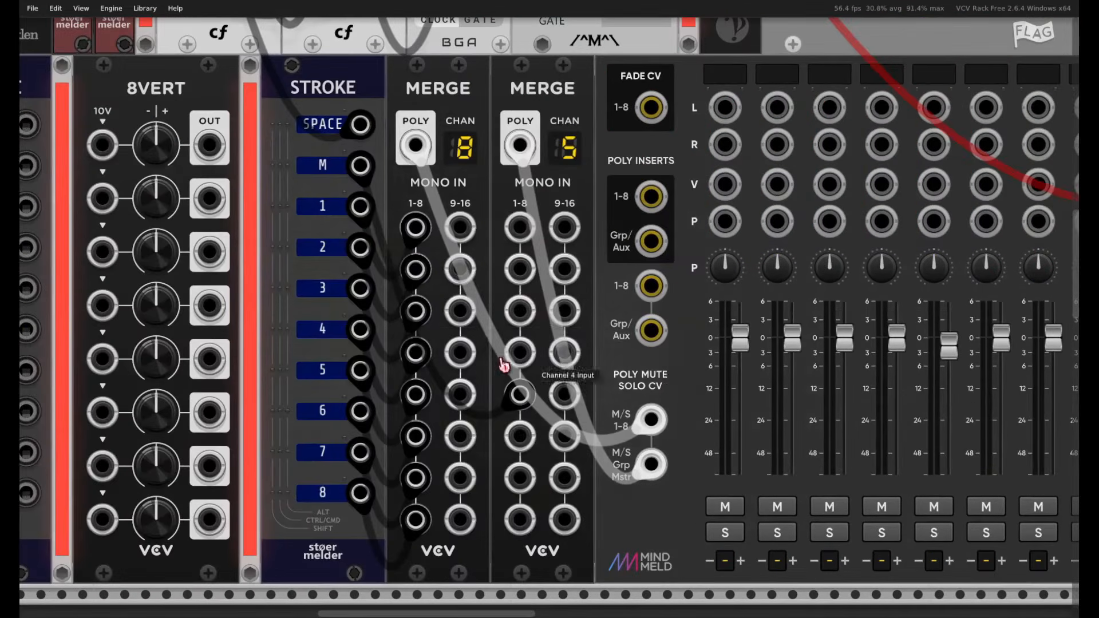
# Stop the METRO clock module in the upper row.
pyautogui.scroll(3, 331, 139)
pyautogui.moveTo(437, 317); pyautogui.dragTo(571, 608)
pyautogui.moveTo(510, 300); pyautogui.dragTo(517, 360)
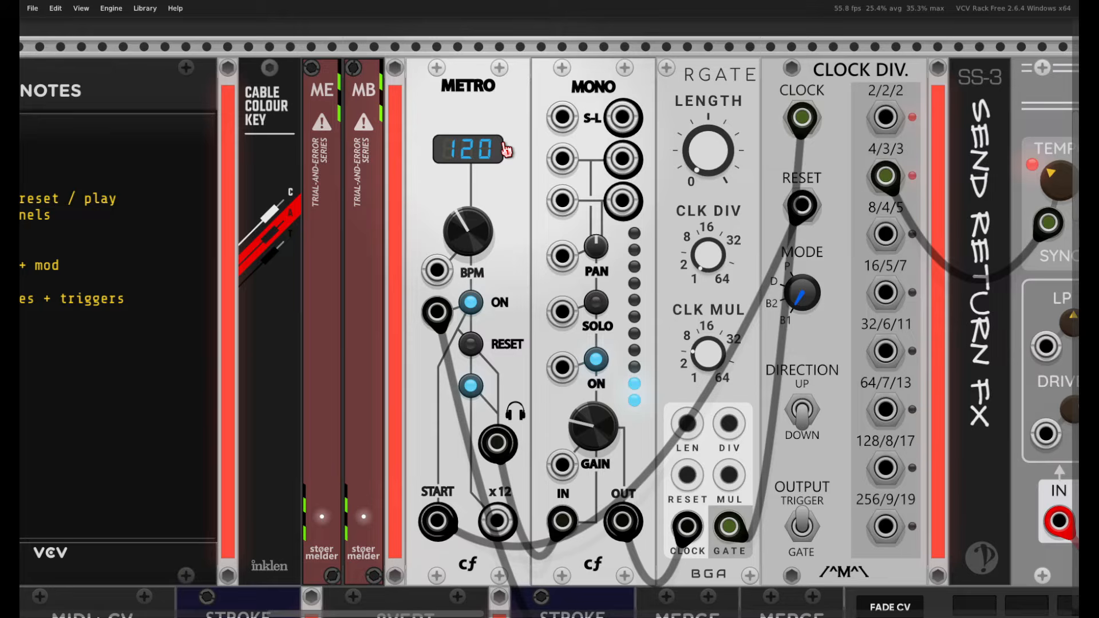
pyautogui.press('space')
# Examine the Tap Dancer delay, neighbouring effects and clock modules in the upper row, highlighting sections and clearing the selection.
pyautogui.moveTo(772, 435); pyautogui.dragTo(152, 323)
pyautogui.scroll(-3, 328, 86)
pyautogui.moveTo(283, 69); pyautogui.dragTo(865, 274)
pyautogui.click(420, 74)
pyautogui.scroll(2, 670, 420)
pyautogui.moveTo(671, 420)
pyautogui.mouseDown()
pyautogui.moveTo(583, 267)
pyautogui.moveTo(682, 534)
pyautogui.mouseUp()
pyautogui.moveTo(413, 55); pyautogui.dragTo(415, 118)
pyautogui.moveTo(507, 260); pyautogui.dragTo(687, 264)
pyautogui.click(600, 50)
pyautogui.moveTo(670, 77); pyautogui.dragTo(600, 82)
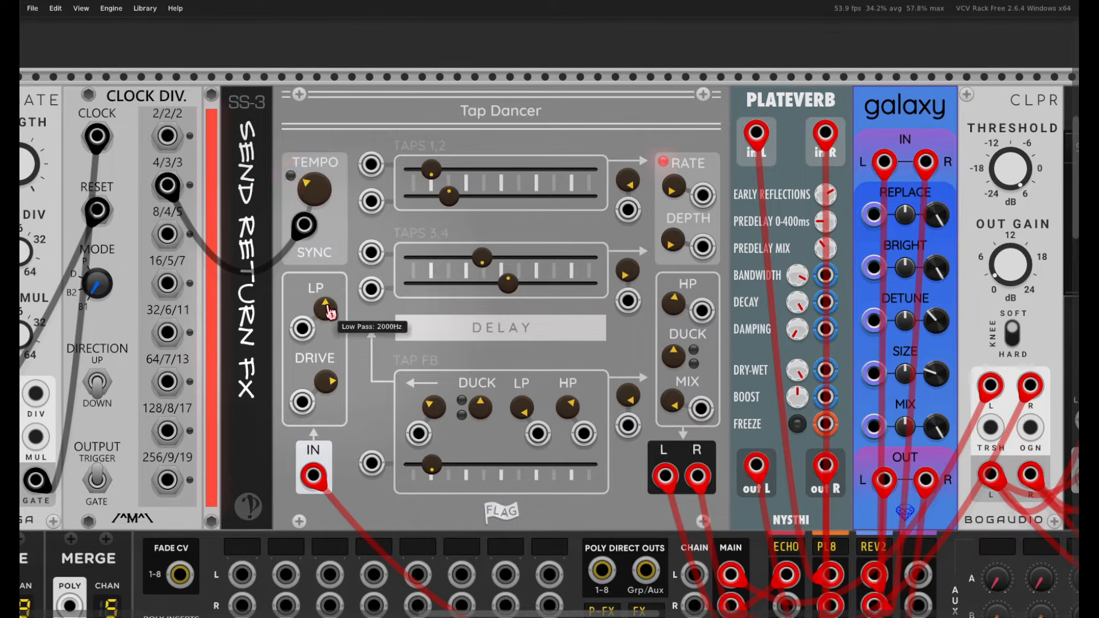
pyautogui.moveTo(442, 69); pyautogui.dragTo(866, 81)
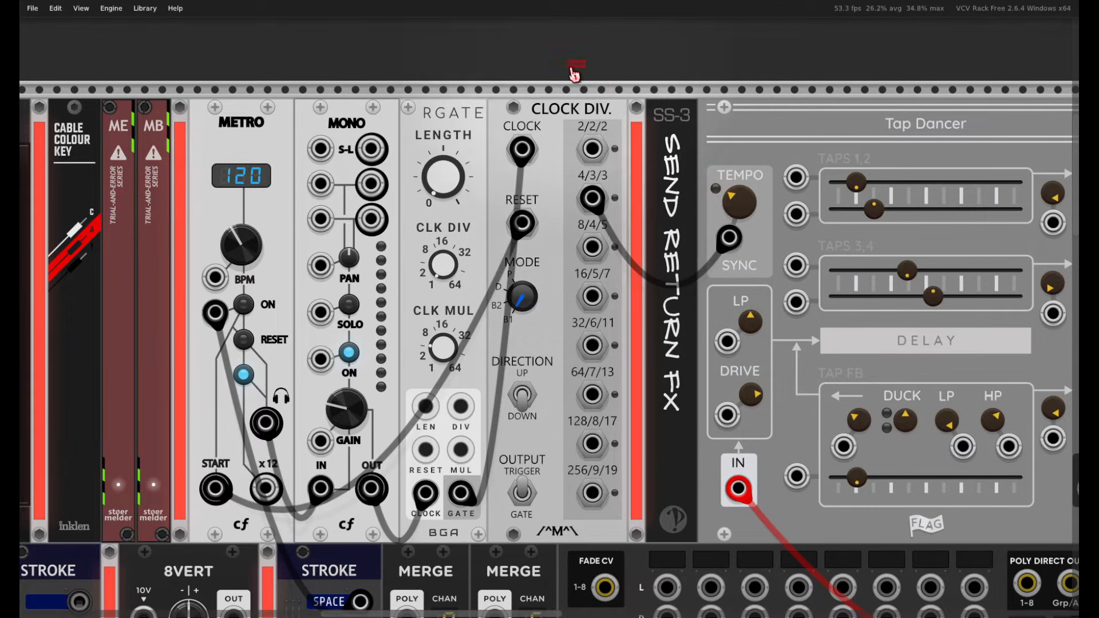
# Examine the clock modules and the Tap Dancer delay in the Send Return FX section, highlighting them and clearing the selection.
pyautogui.moveTo(572, 70); pyautogui.dragTo(222, 294)
pyautogui.moveTo(793, 149); pyautogui.dragTo(453, 169)
pyautogui.click(496, 70)
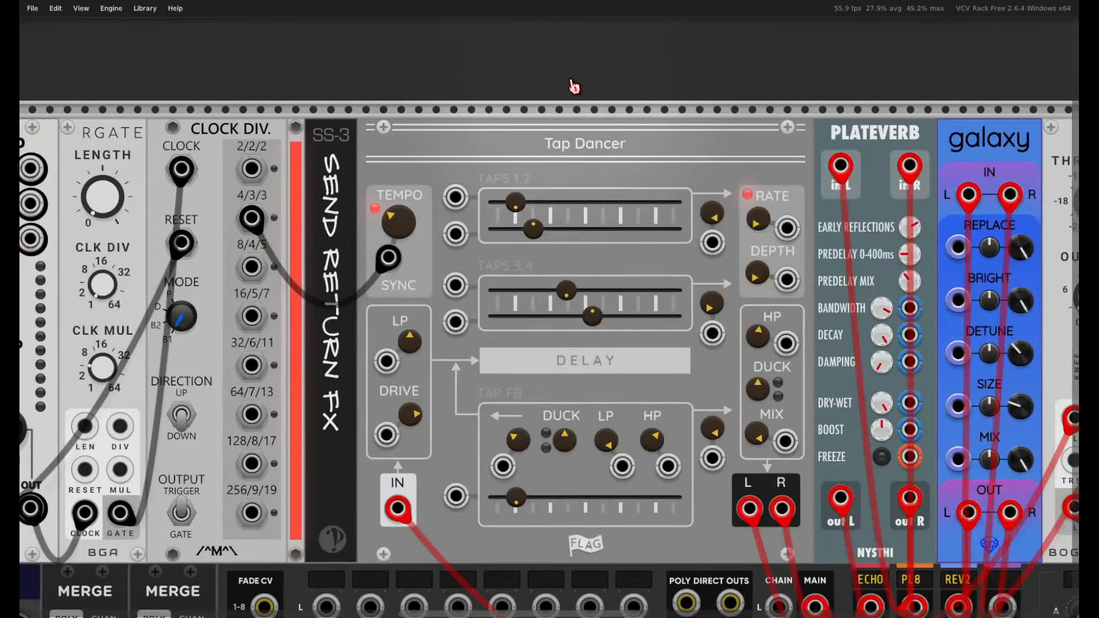
pyautogui.moveTo(473, 66); pyautogui.dragTo(605, 187)
pyautogui.click(687, 76)
pyautogui.moveTo(648, 404); pyautogui.dragTo(589, 397)
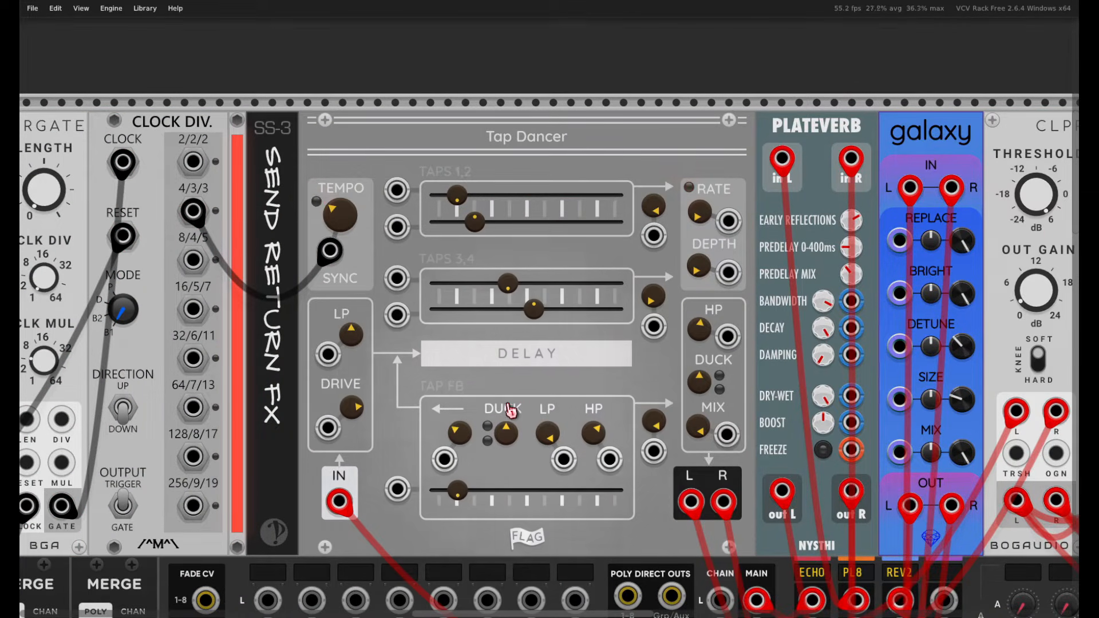
pyautogui.scroll(-1, 585, 223)
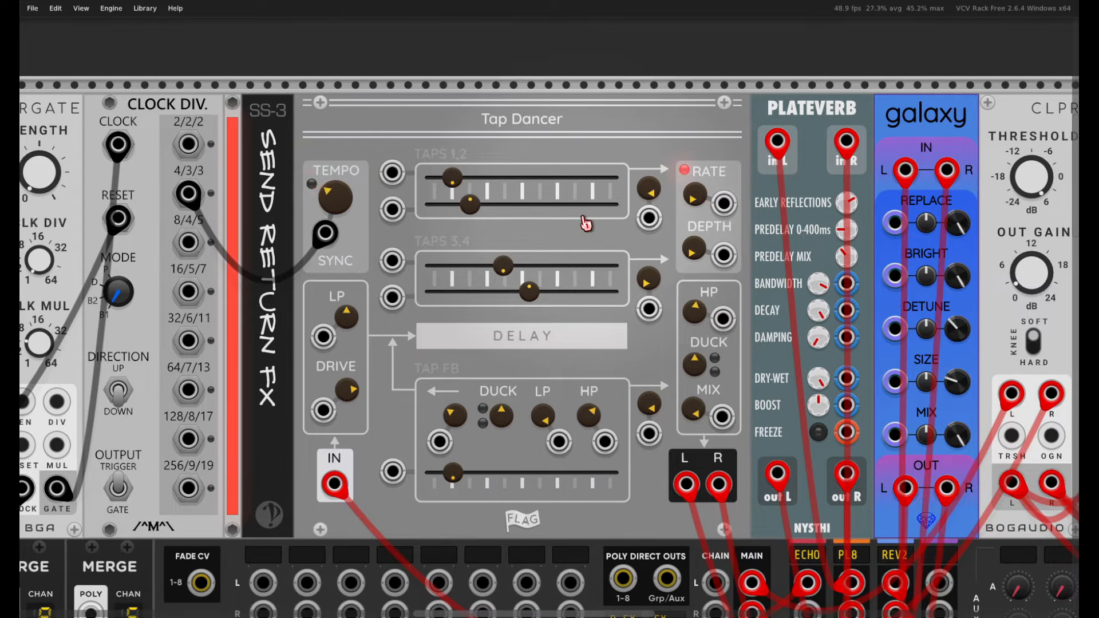
pyautogui.moveTo(639, 134); pyautogui.dragTo(583, 143)
pyautogui.moveTo(499, 73); pyautogui.dragTo(364, 390)
pyautogui.scroll(-1, 514, 86)
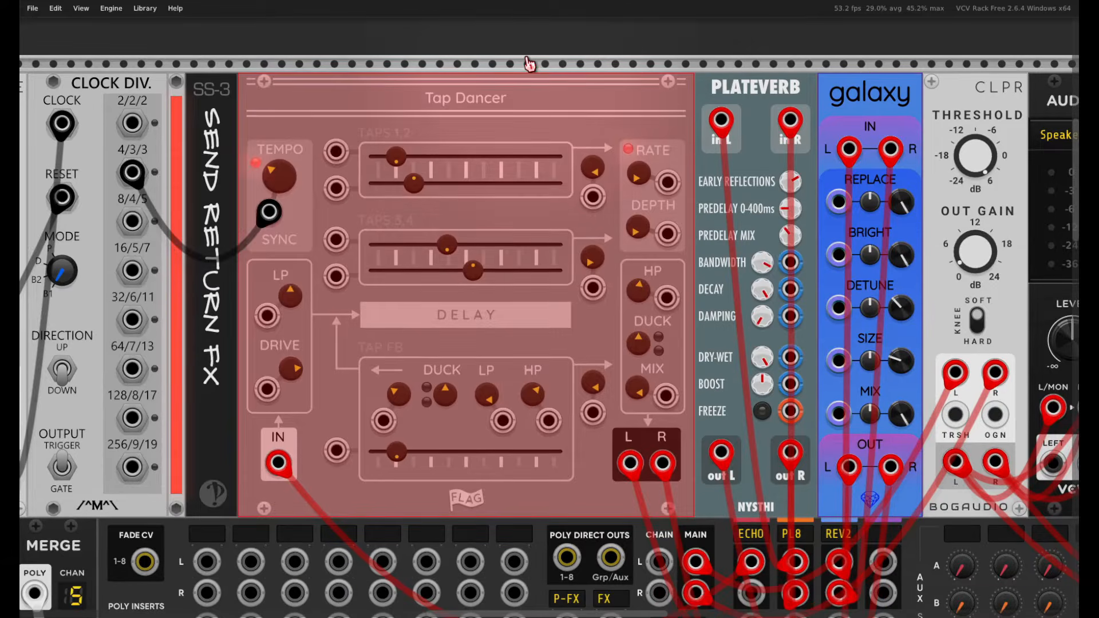
pyautogui.click(528, 62)
# Examine the Plateverb reverb beside the Tap Dancer, highlighting the module and clearing the selection.
pyautogui.hscroll(8, 583, 63)
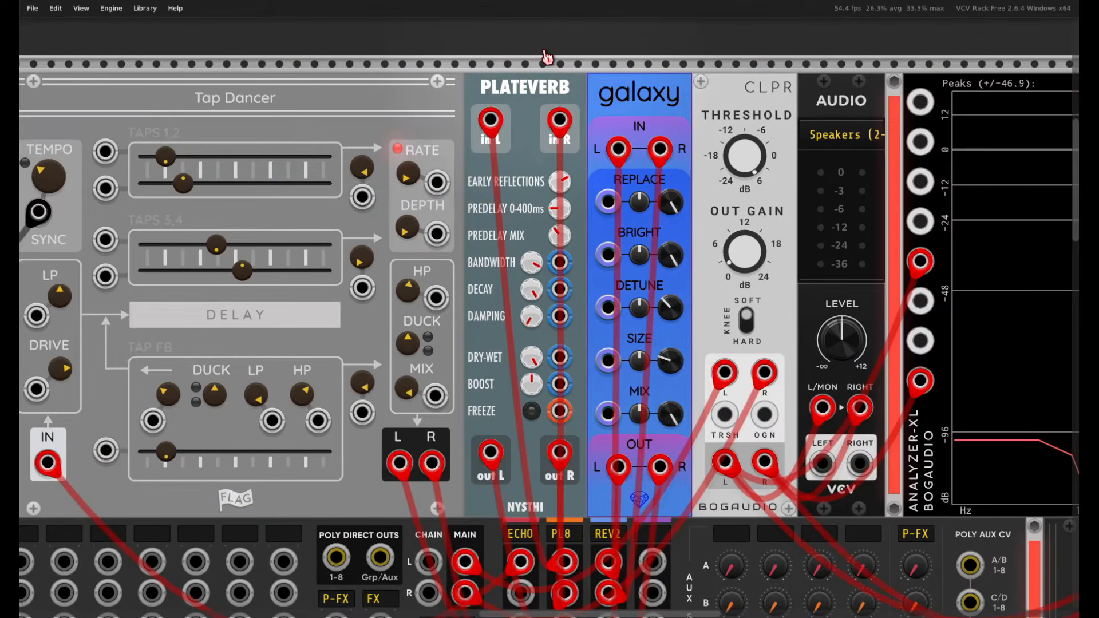
pyautogui.moveTo(544, 52); pyautogui.dragTo(554, 391)
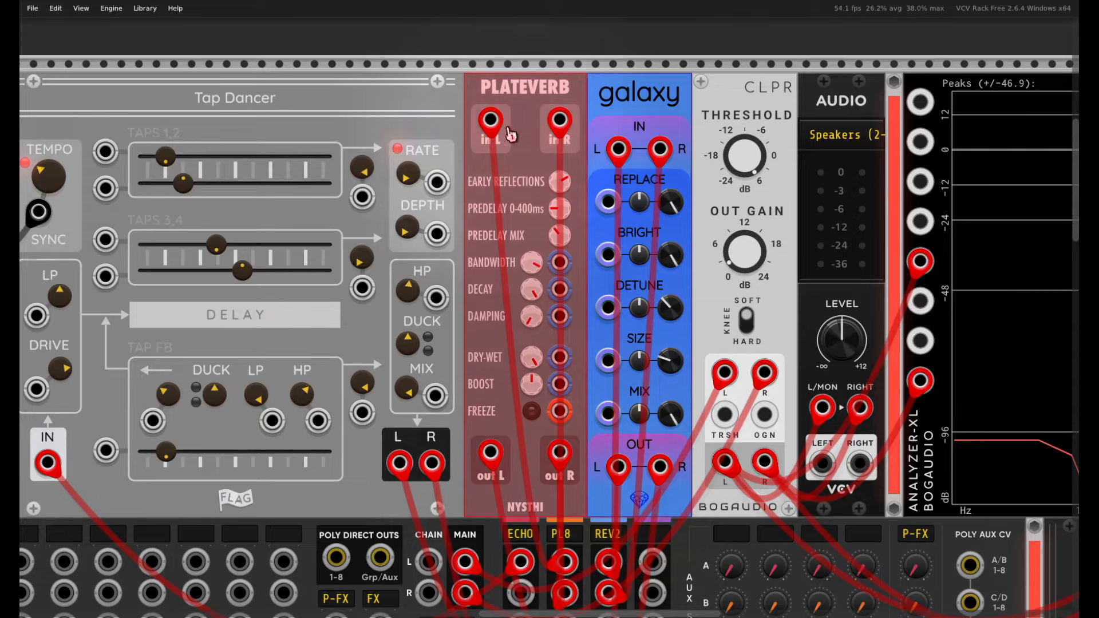
pyautogui.click(524, 44)
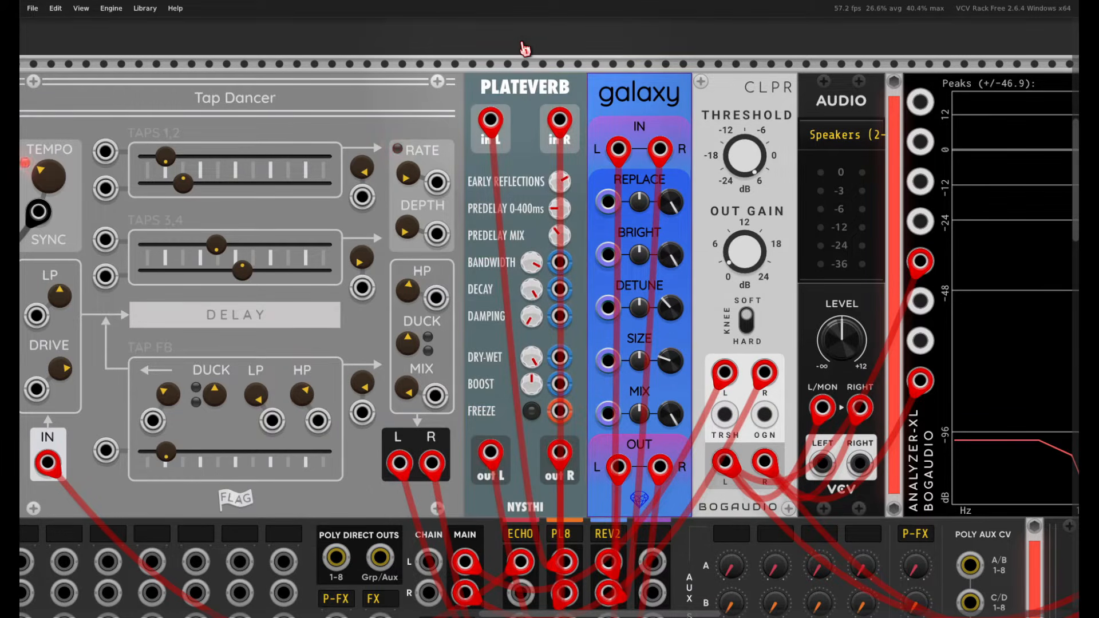
pyautogui.scroll(-2, 616, 275)
pyautogui.scroll(-2, 617, 275)
pyautogui.scroll(4, 617, 322)
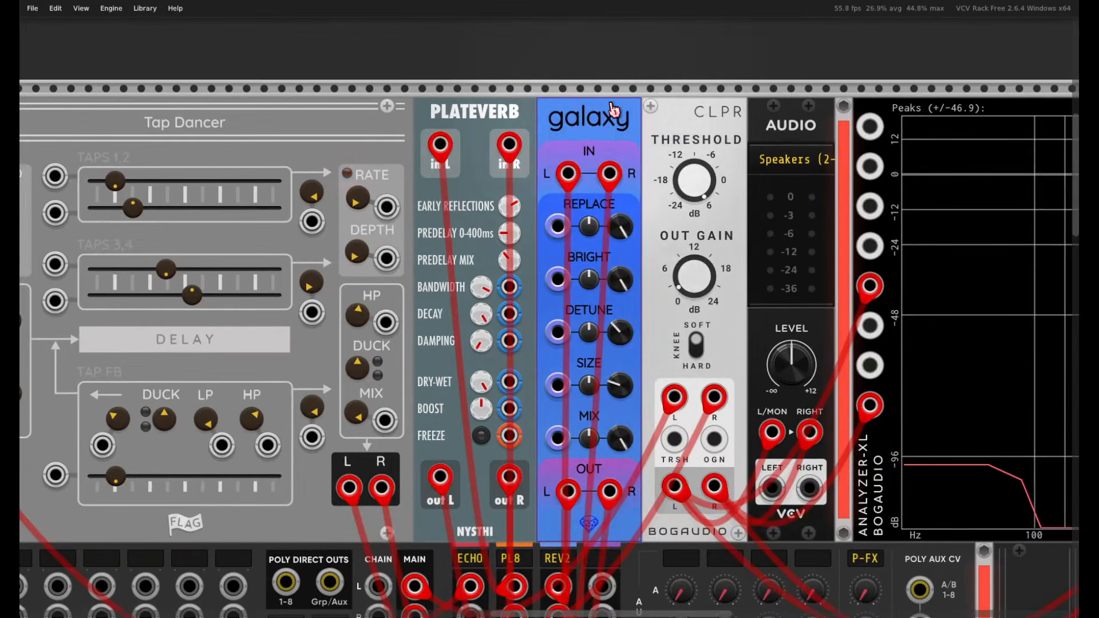
# Examine the Galaxy reverb's controls, including its Mix setting, highlighting the module and clearing the selection.
pyautogui.click(609, 307)
pyautogui.click(604, 95)
pyautogui.moveTo(605, 95); pyautogui.dragTo(563, 105)
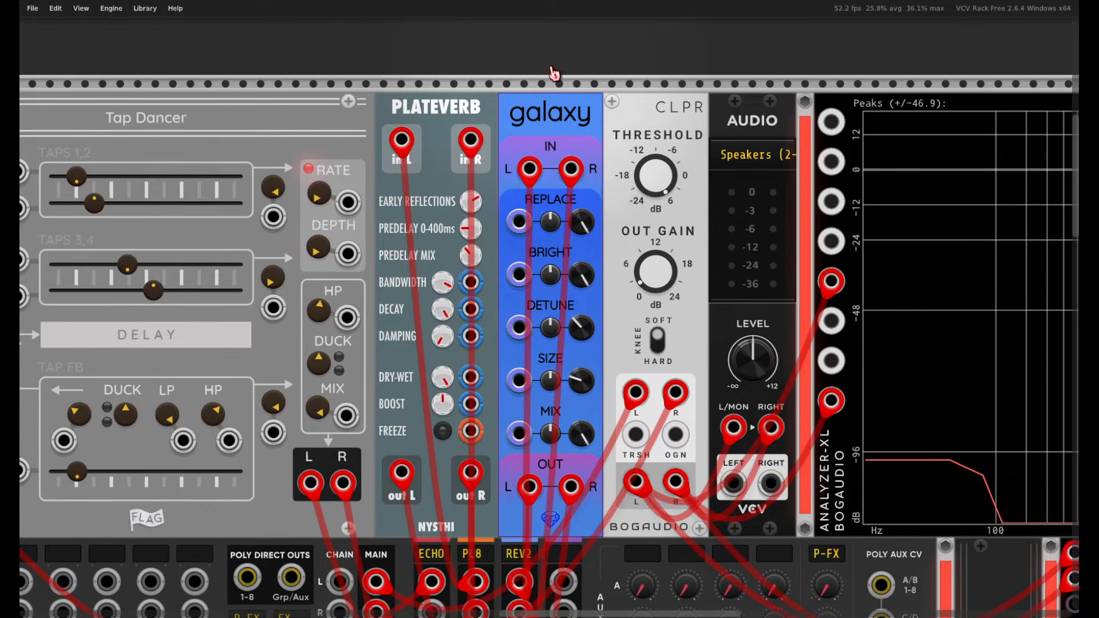
pyautogui.scroll(-1, 576, 351)
pyautogui.moveTo(565, 388); pyautogui.dragTo(574, 371)
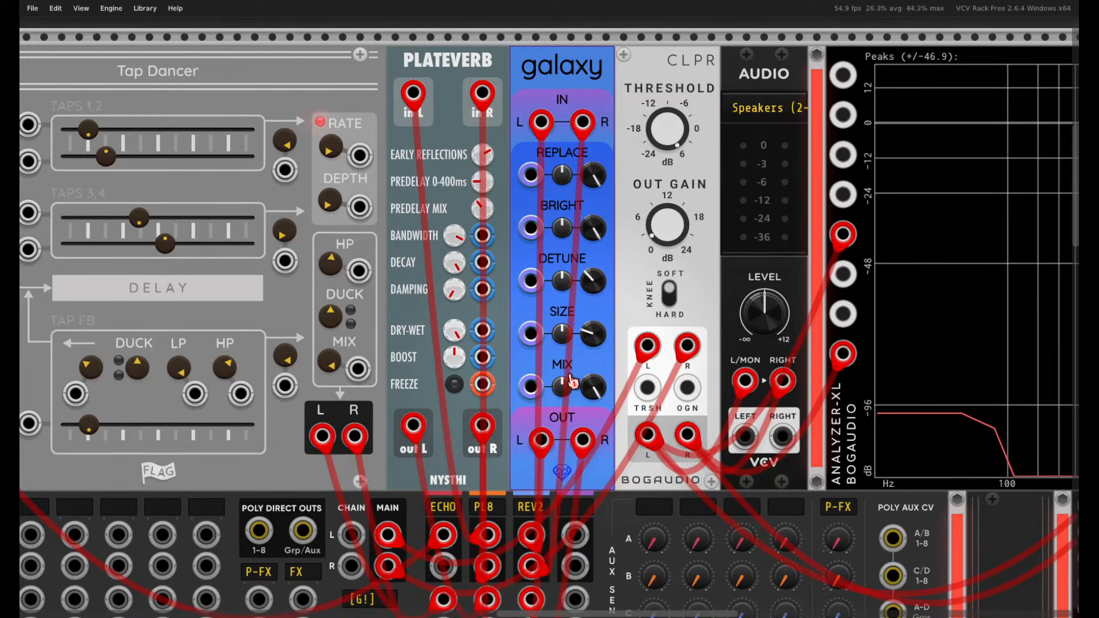
pyautogui.moveTo(572, 383); pyautogui.dragTo(576, 432)
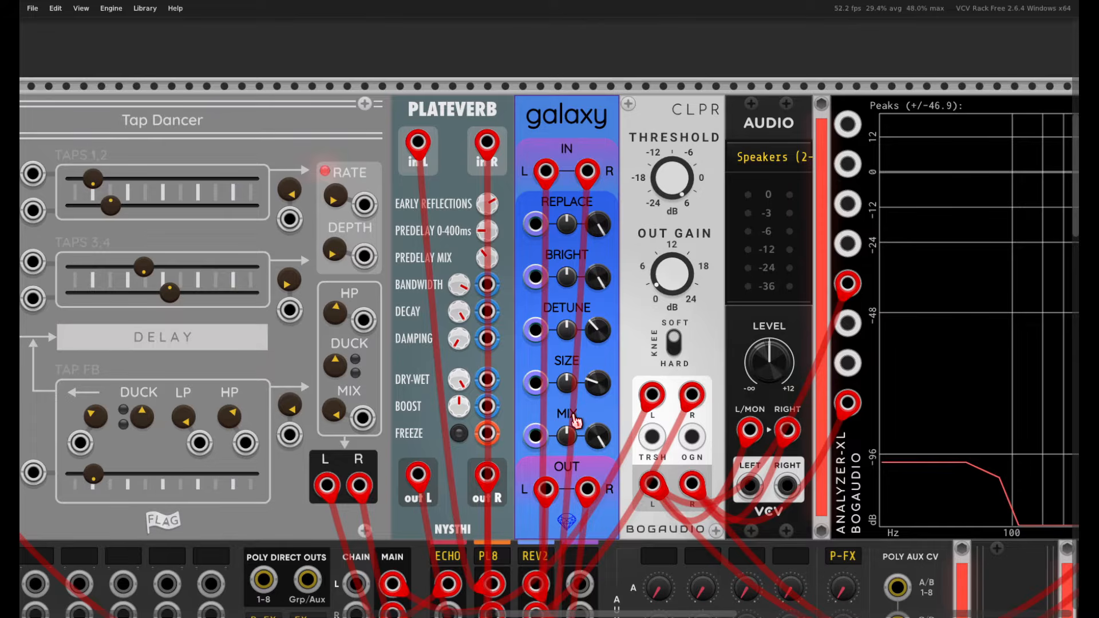
pyautogui.moveTo(576, 422)
pyautogui.mouseDown()
pyautogui.moveTo(604, 419)
pyautogui.moveTo(590, 407)
pyautogui.mouseUp()
pyautogui.moveTo(608, 50); pyautogui.dragTo(592, 139)
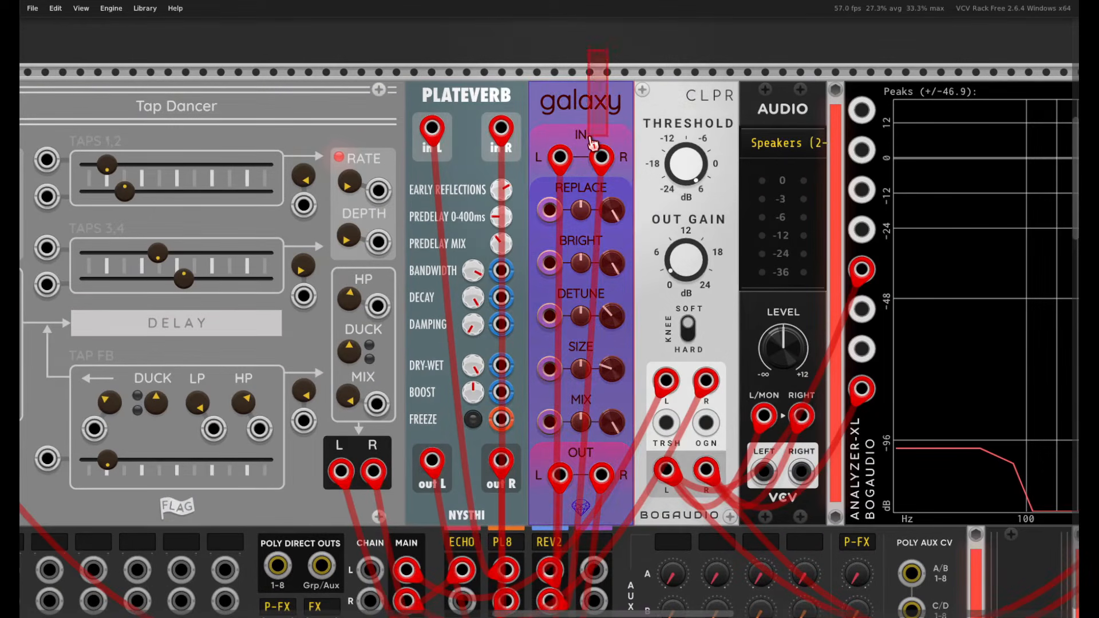
pyautogui.click(594, 54)
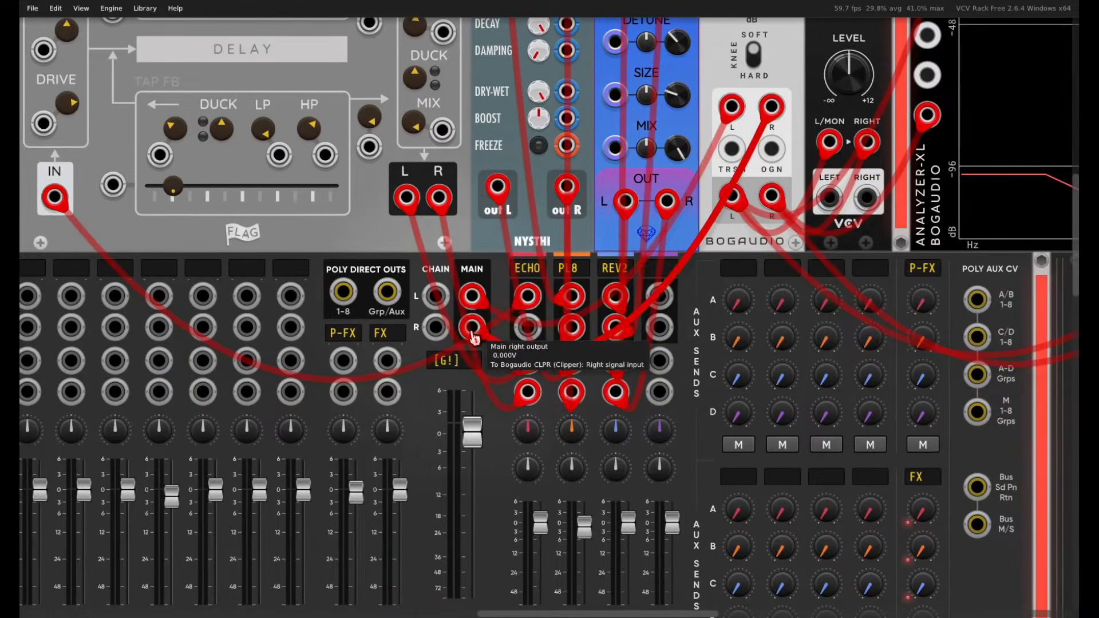
# Trace the MixMaster Jr's main outputs to the CLPR clipper and examine its connections to the Audio module.
pyautogui.moveTo(481, 389); pyautogui.dragTo(550, 241)
pyautogui.moveTo(505, 499); pyautogui.dragTo(609, 499)
pyautogui.moveTo(628, 610); pyautogui.dragTo(625, 515)
pyautogui.moveTo(656, 252); pyautogui.dragTo(447, 539)
pyautogui.moveTo(447, 493); pyautogui.dragTo(334, 577)
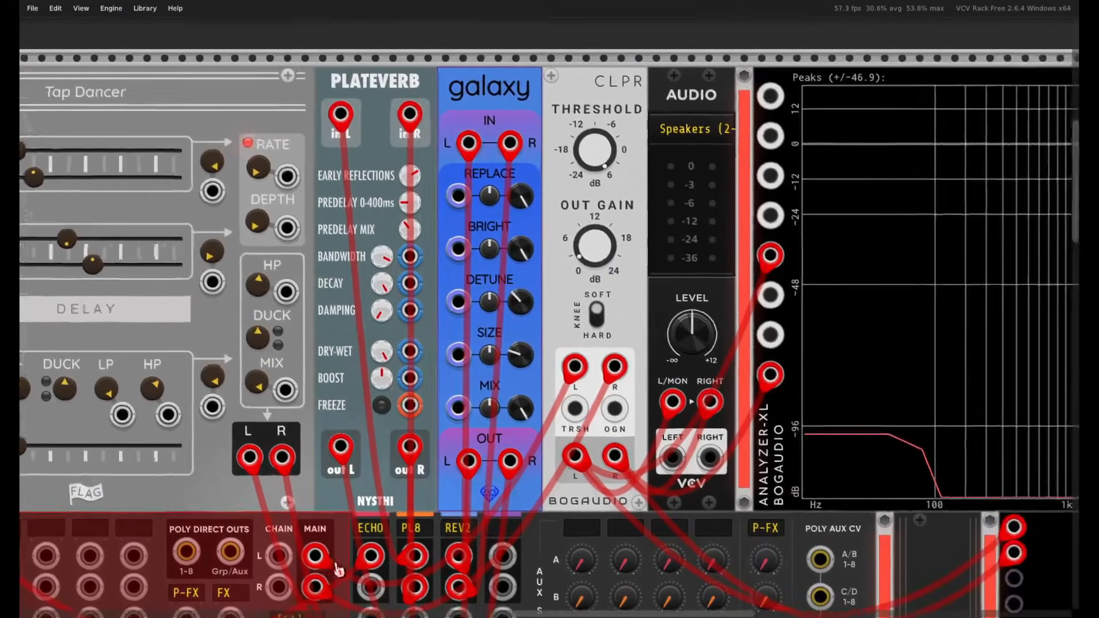
pyautogui.click(610, 60)
pyautogui.moveTo(612, 45); pyautogui.dragTo(596, 96)
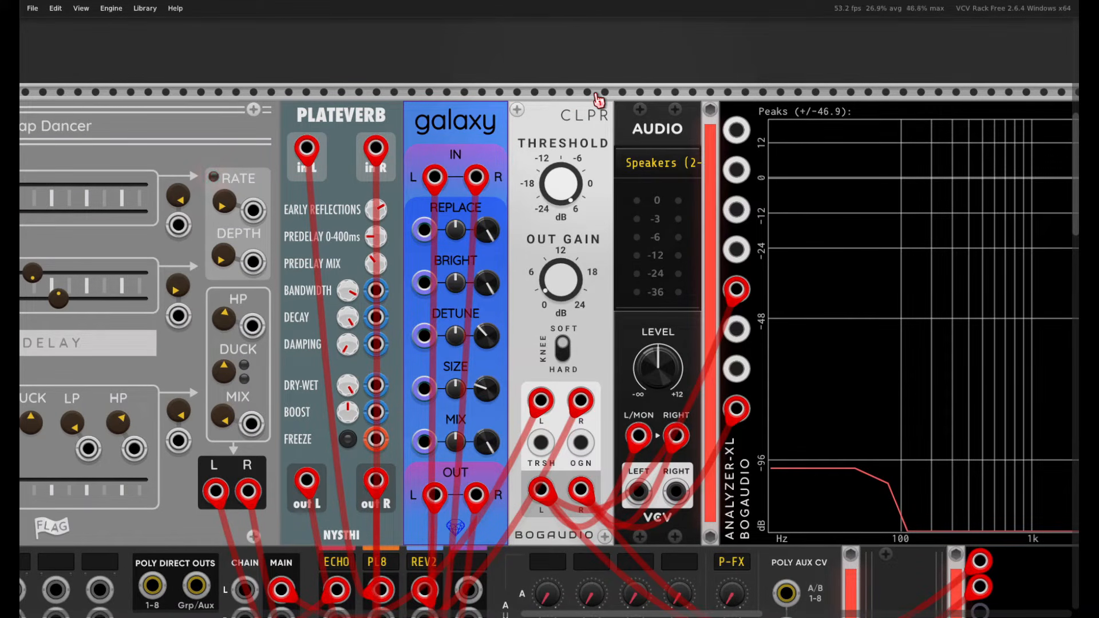
pyautogui.moveTo(595, 95); pyautogui.dragTo(502, 121)
pyautogui.moveTo(501, 62); pyautogui.dragTo(465, 166)
pyautogui.moveTo(542, 78); pyautogui.dragTo(550, 179)
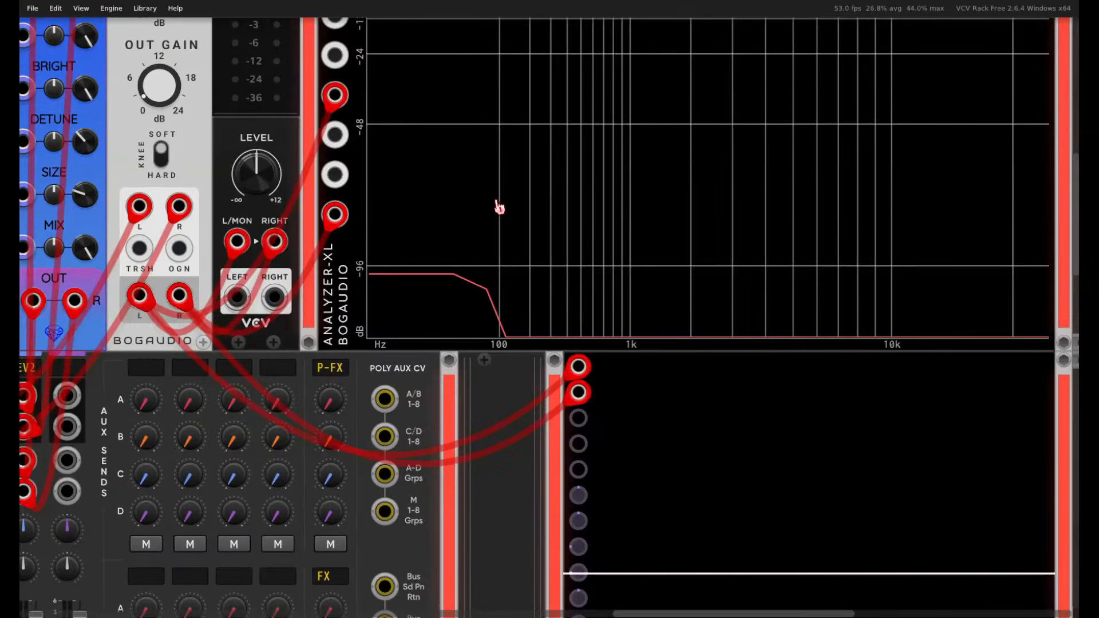
# Examine the Analyzer-XL and the full scope fed by the clipper, highlighting them and clearing the selection.
pyautogui.scroll(-3, 496, 205)
pyautogui.moveTo(771, 240); pyautogui.dragTo(680, 261)
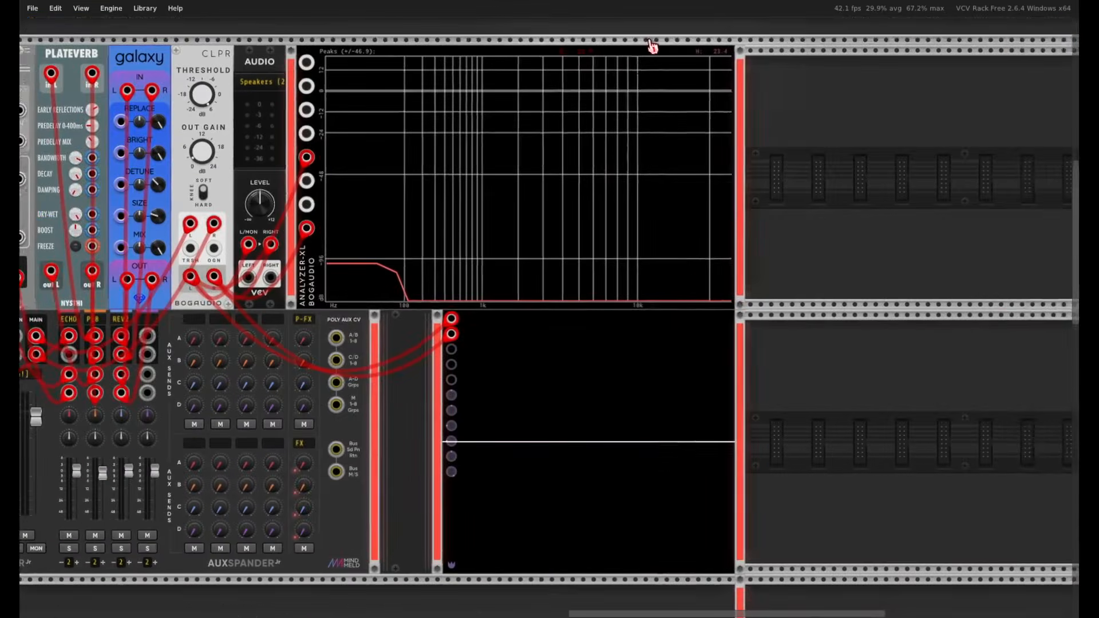
pyautogui.moveTo(654, 26); pyautogui.dragTo(596, 442)
pyautogui.click(873, 271)
pyautogui.moveTo(668, 27); pyautogui.dragTo(610, 438)
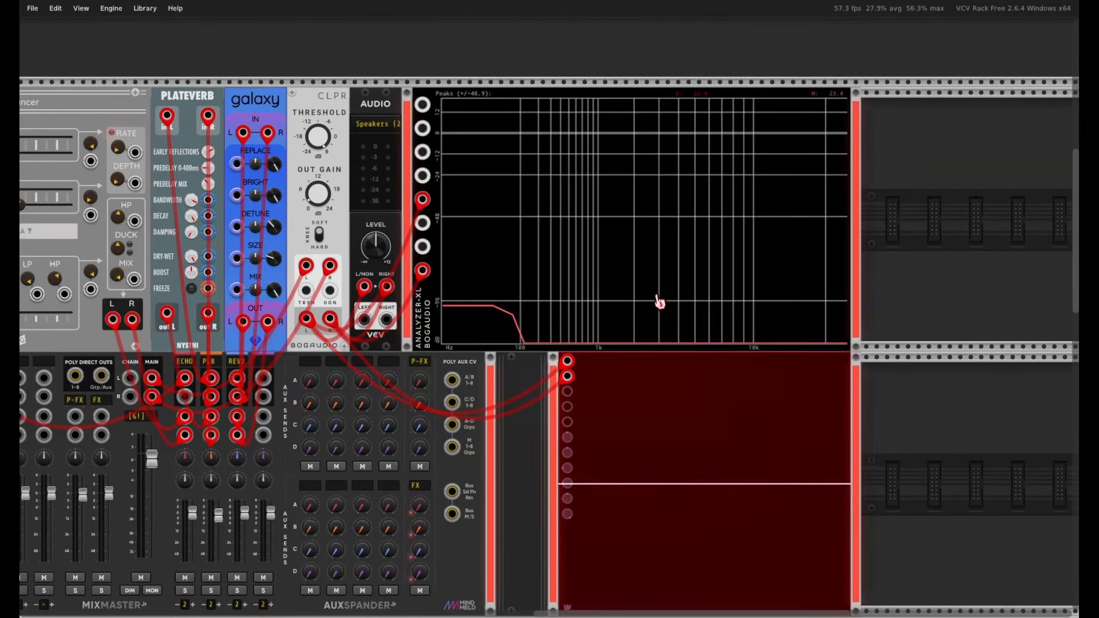
pyautogui.click(592, 36)
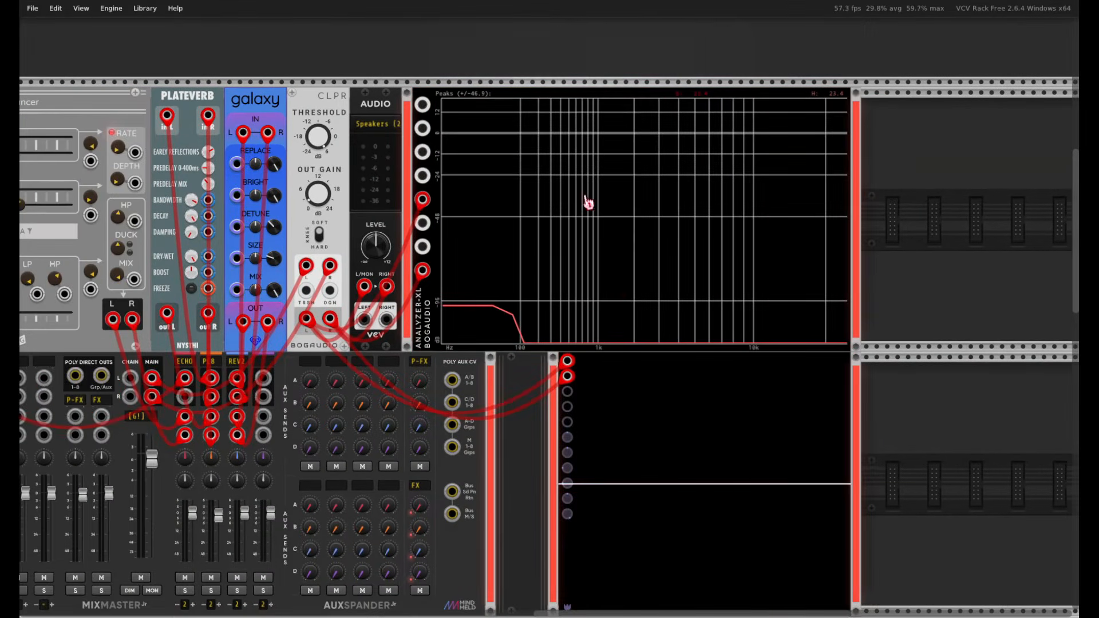
pyautogui.scroll(2, 575, 300)
pyautogui.scroll(2, 549, 309)
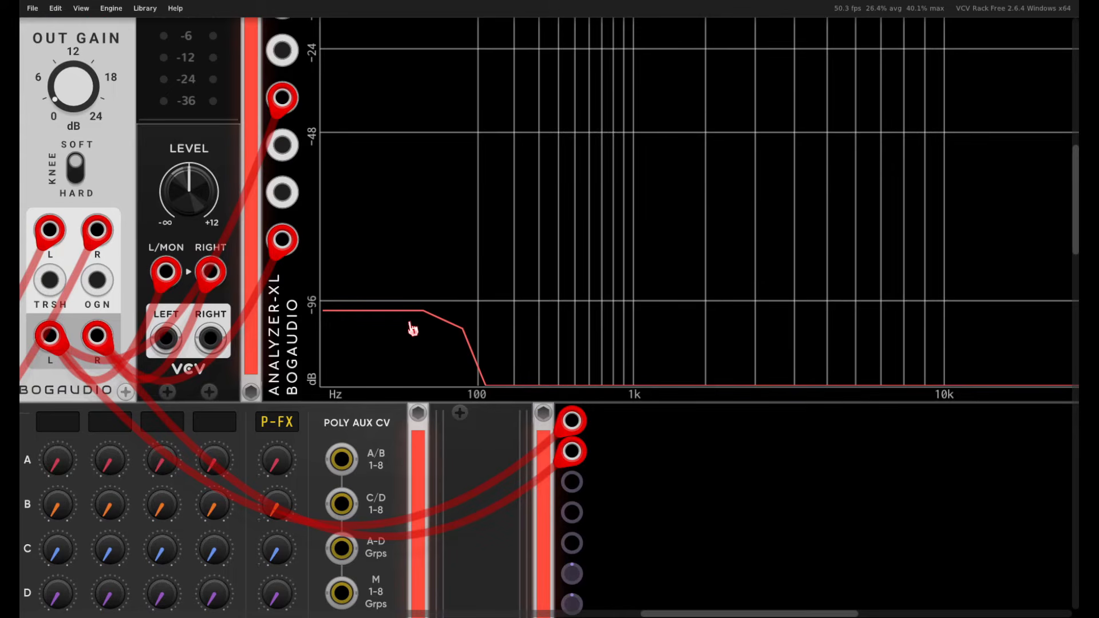
pyautogui.scroll(2, 332, 280)
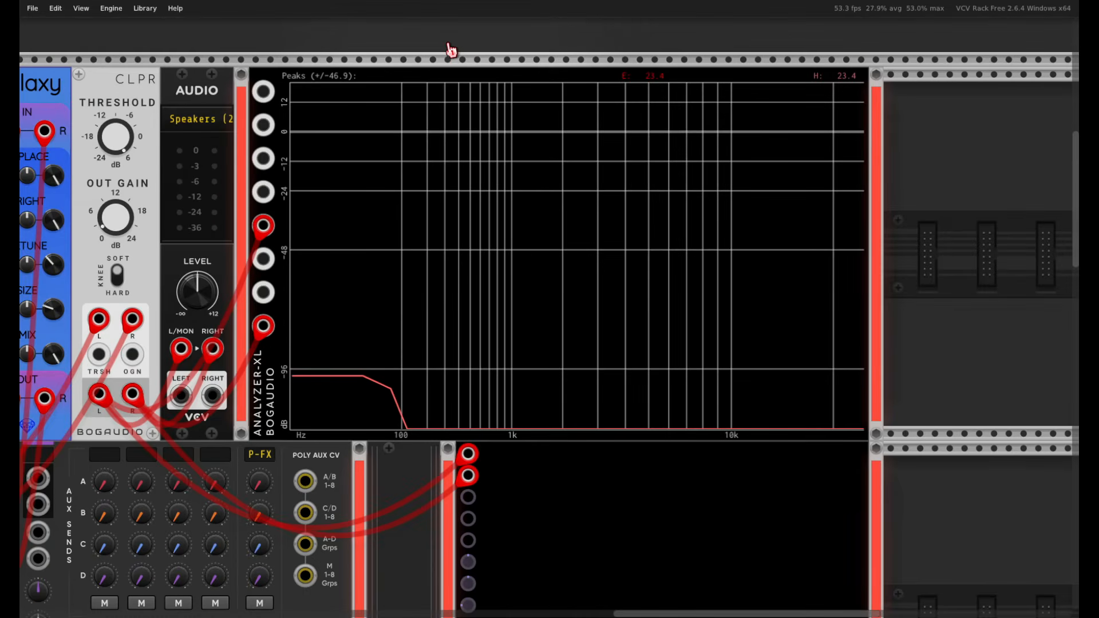
# Look over the analyzer and the full scope, and view the scope's available options without changing any.
pyautogui.moveTo(442, 42); pyautogui.dragTo(724, 302)
pyautogui.click(954, 259)
pyautogui.scroll(-9, 955, 261)
pyautogui.moveTo(660, 594); pyautogui.dragTo(675, 525)
pyautogui.scroll(-2, 677, 525)
pyautogui.click(675, 554)
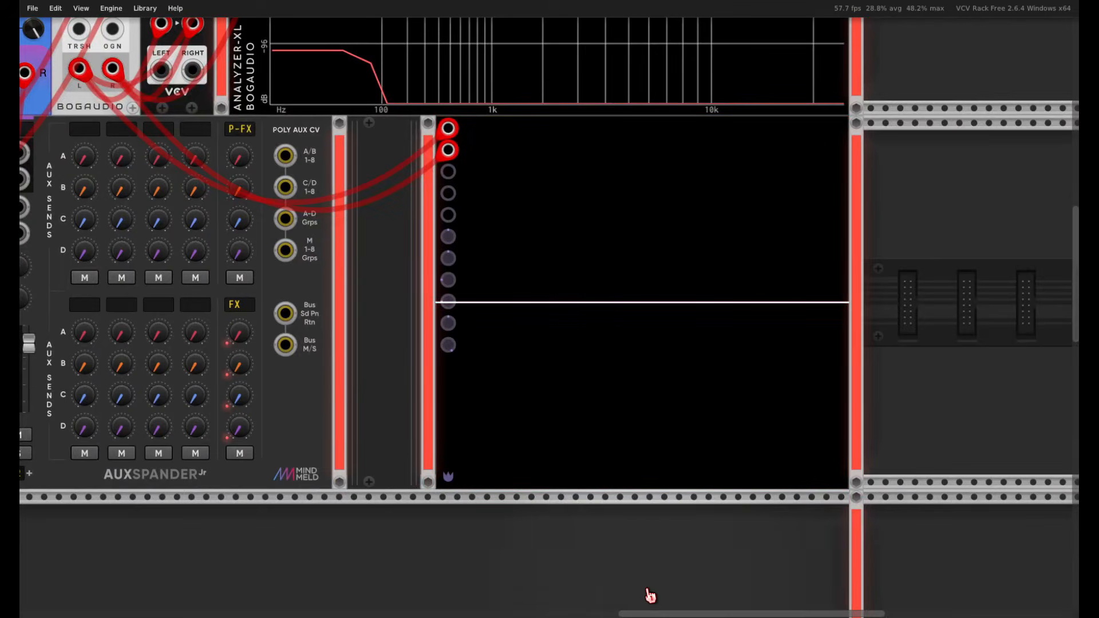
pyautogui.rightClick(596, 411)
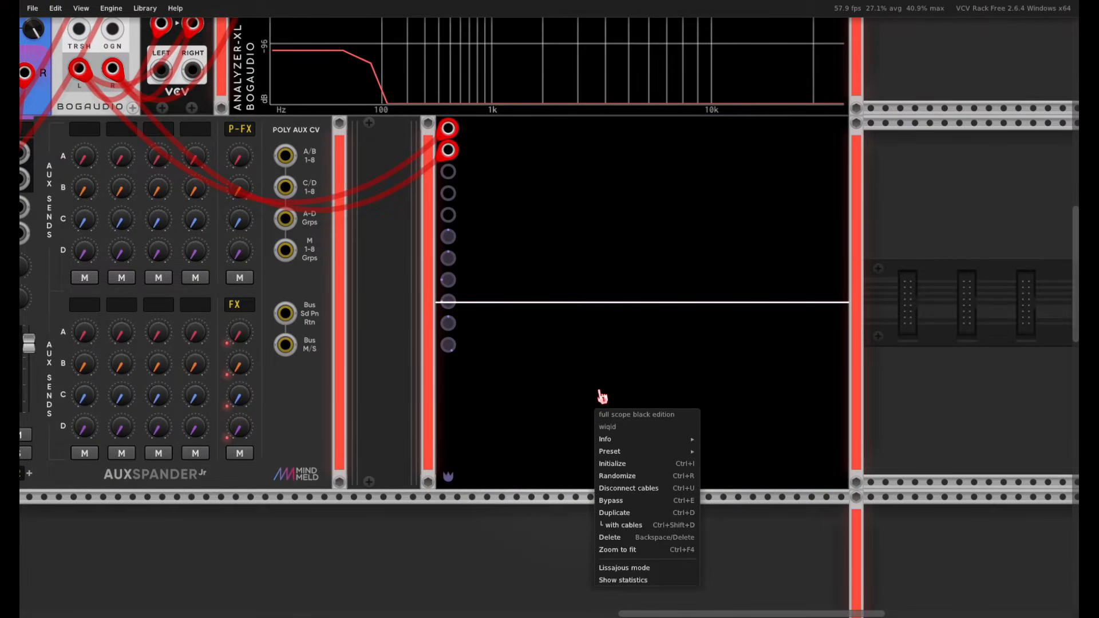
pyautogui.moveTo(640, 444)
pyautogui.click(758, 405)
pyautogui.scroll(-5, 758, 404)
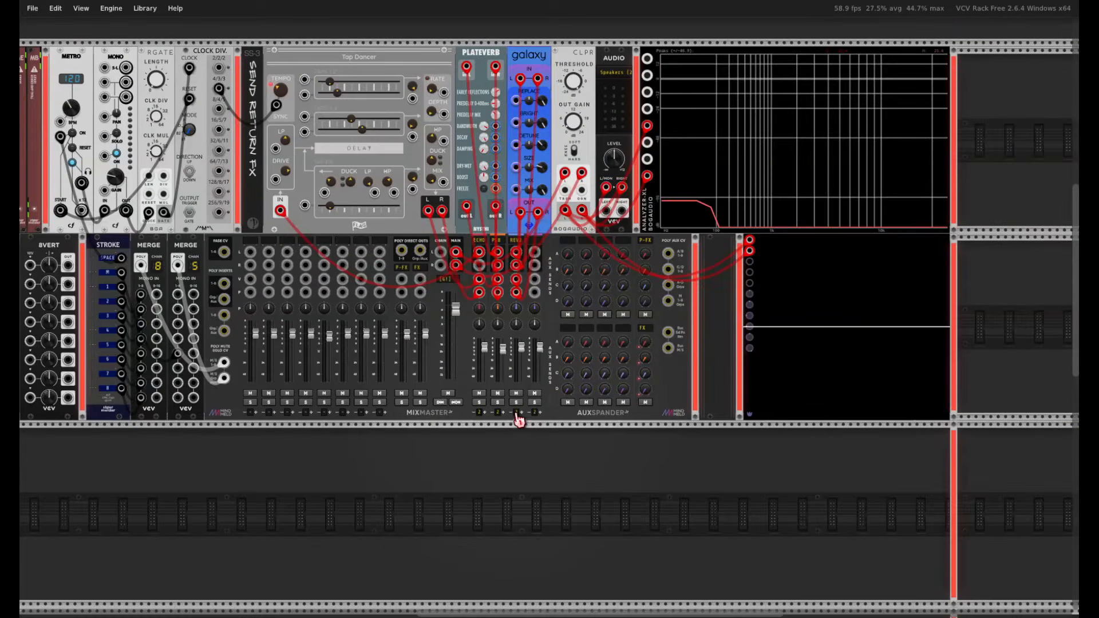
# Examine the Genesis scribble strip beside the Notes module, viewing its label option and the dividers around it.
pyautogui.moveTo(518, 419); pyautogui.dragTo(923, 395)
pyautogui.moveTo(294, 131); pyautogui.dragTo(365, 294)
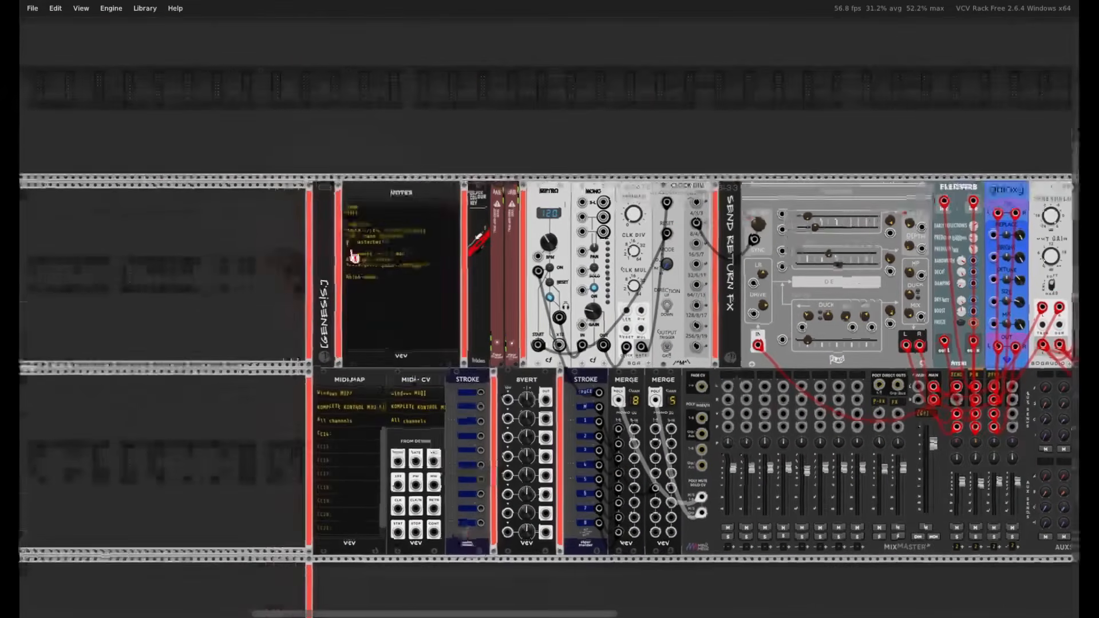
pyautogui.scroll(7, 310, 220)
pyautogui.moveTo(364, 245); pyautogui.dragTo(433, 178)
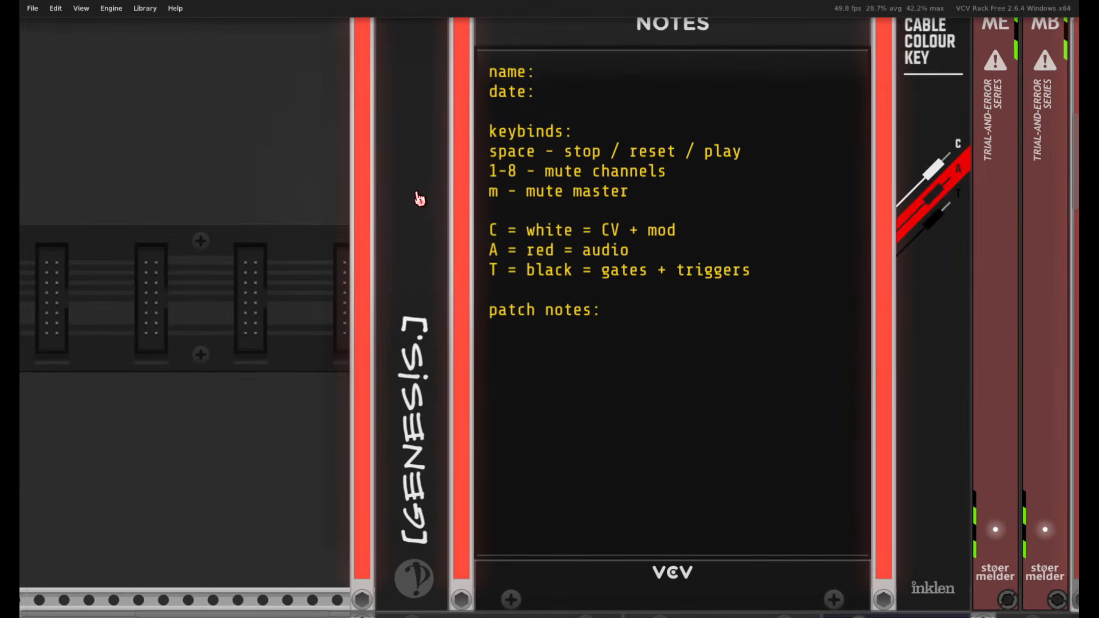
pyautogui.rightClick(411, 182)
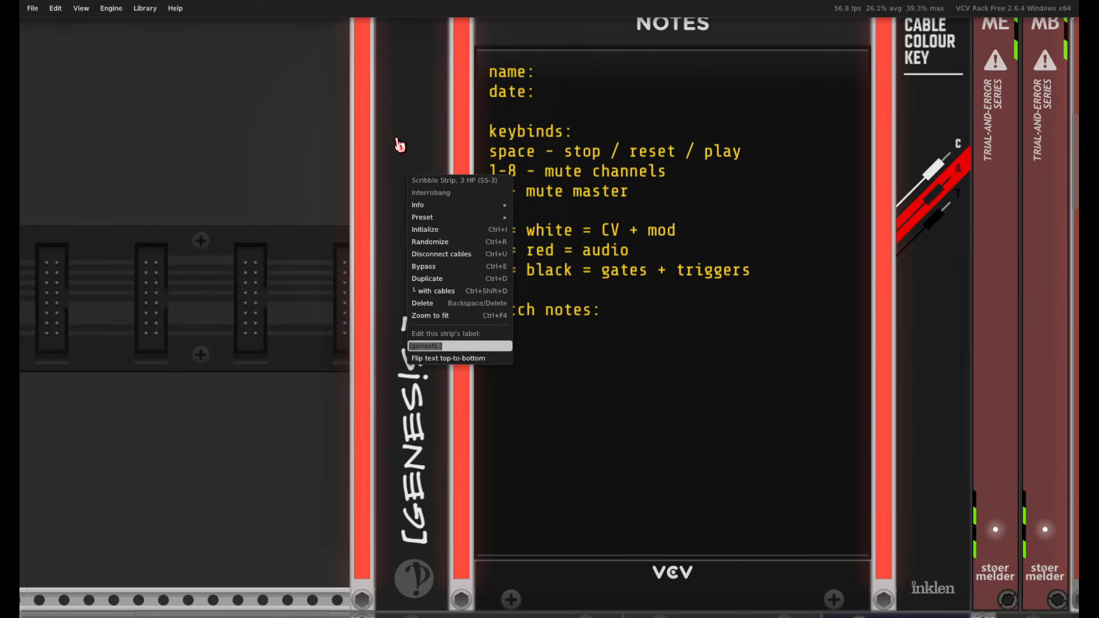
pyautogui.click(310, 222)
pyautogui.scroll(-5, 309, 222)
pyautogui.moveTo(456, 355); pyautogui.dragTo(505, 612)
pyautogui.scroll(4, 201, 265)
pyautogui.moveTo(254, 438); pyautogui.dragTo(481, 307)
pyautogui.scroll(2, 456, 302)
pyautogui.scroll(-1, 433, 271)
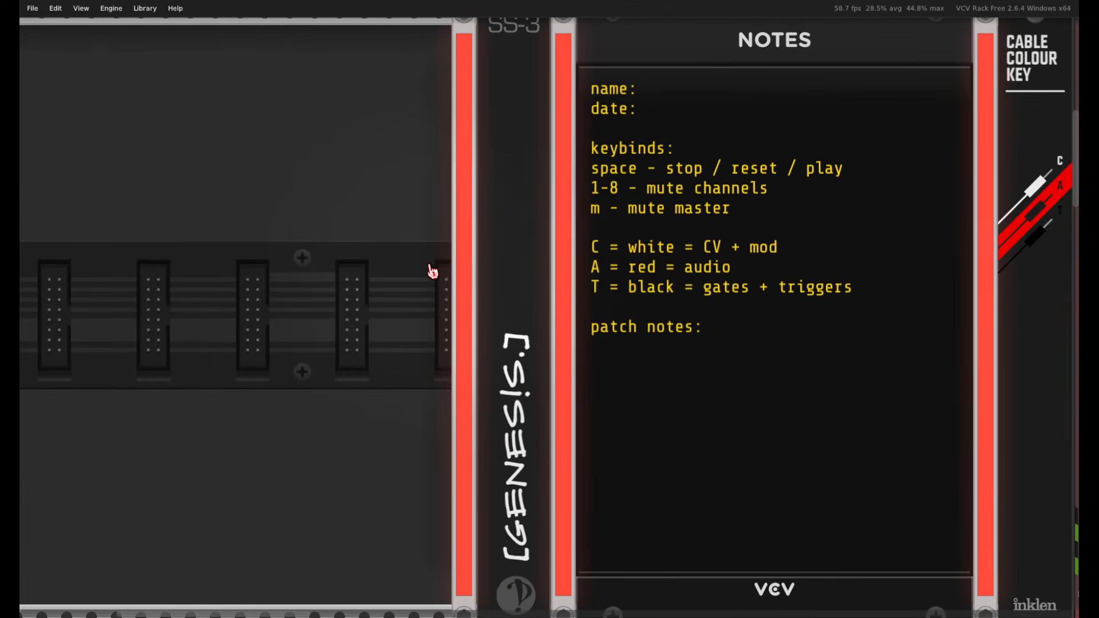
pyautogui.rightClick(469, 222)
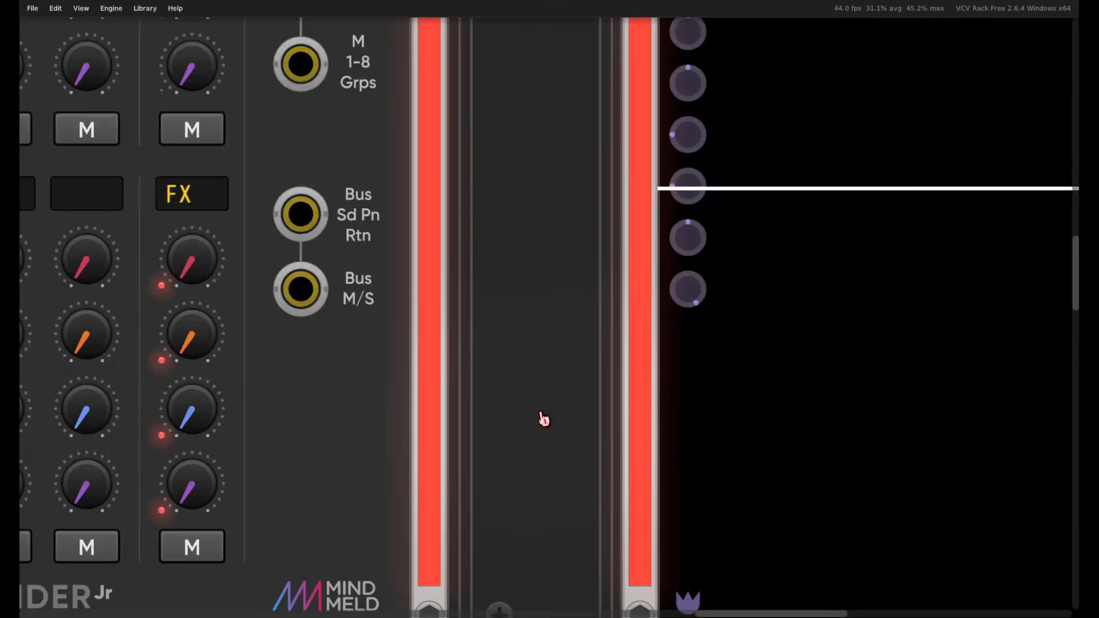
# Inspect the blank panel between the AuxSpander Jr and the full scope, viewing its available options.
pyautogui.scroll(-1, 550, 338)
pyautogui.moveTo(551, 330); pyautogui.dragTo(546, 330)
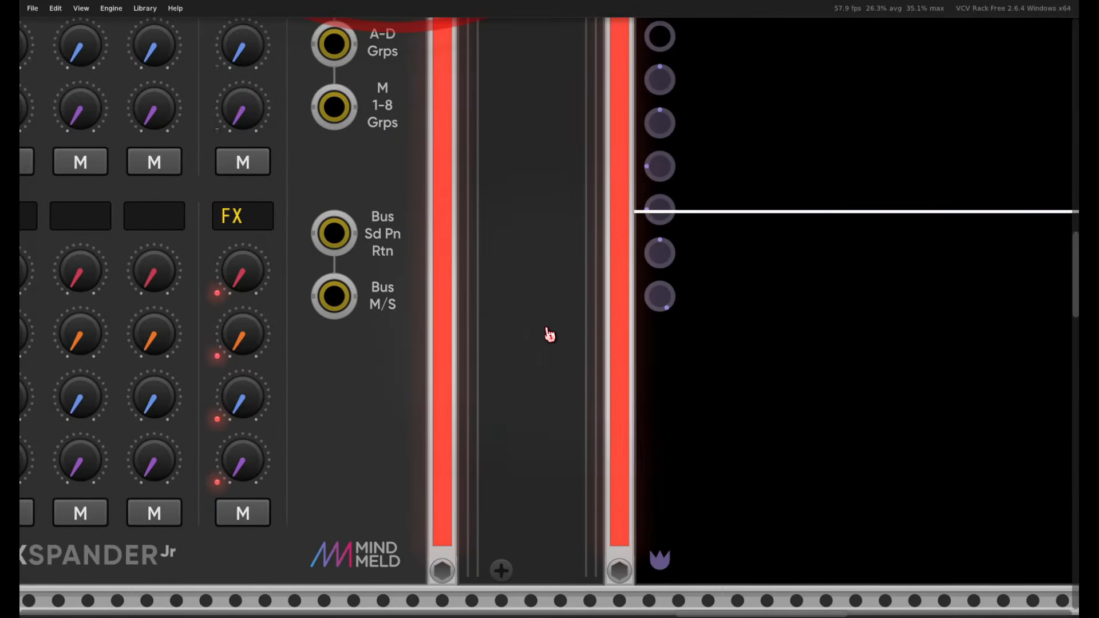
pyautogui.rightClick(544, 322)
pyautogui.click(538, 281)
pyautogui.scroll(-2, 550, 383)
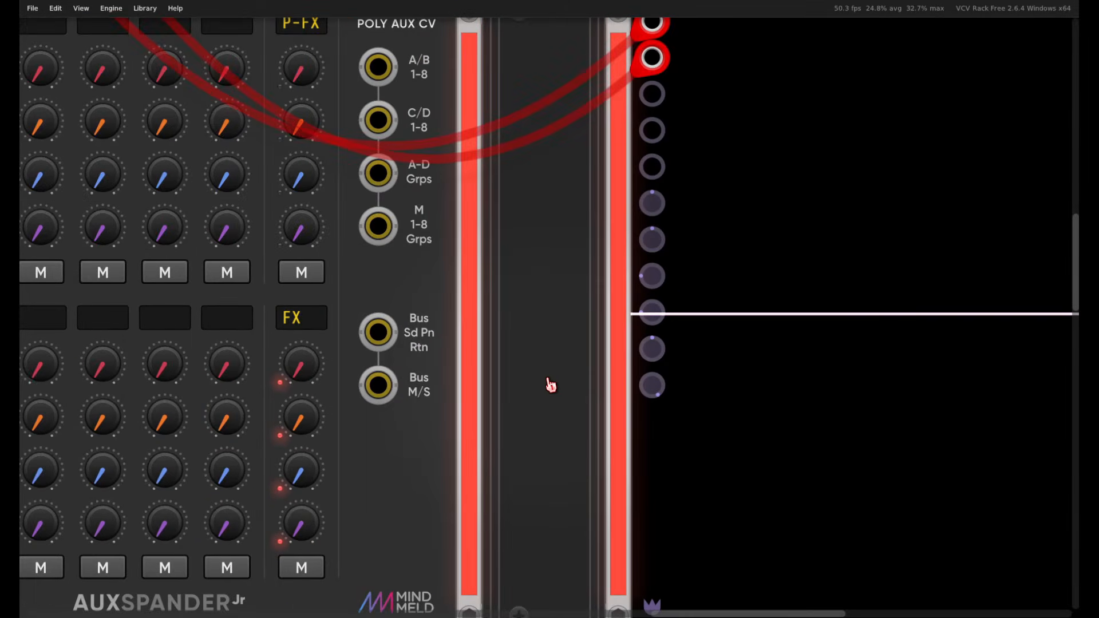
pyautogui.rightClick(549, 368)
pyautogui.click(570, 591)
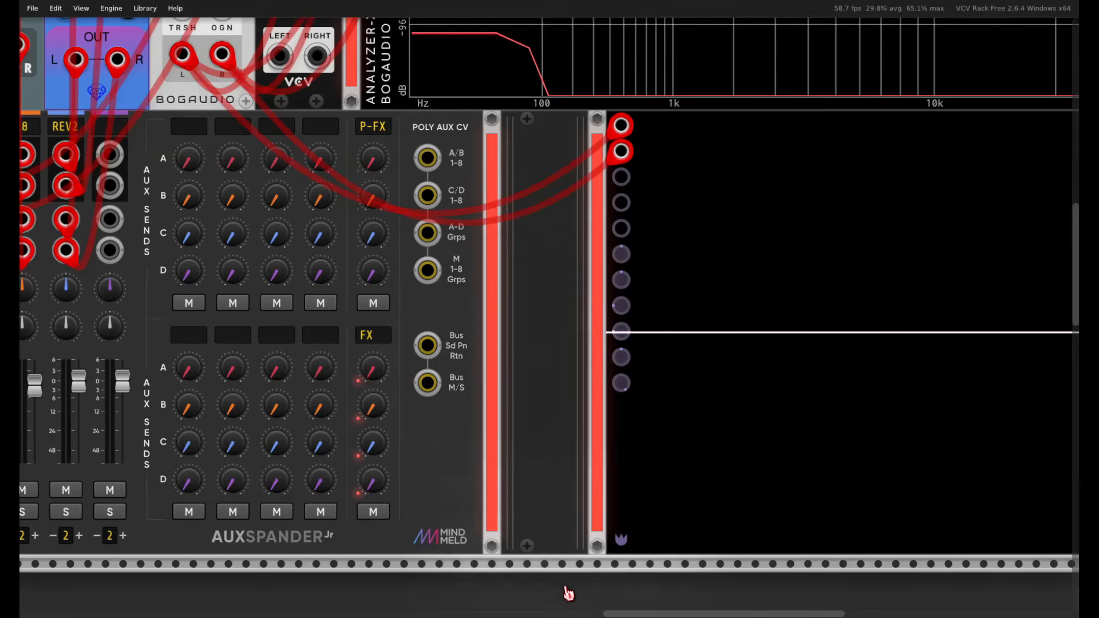
# Survey the whole patch and examine the empty rows and dividers beneath the modules.
pyautogui.scroll(-4, 679, 410)
pyautogui.moveTo(703, 490); pyautogui.dragTo(877, 267)
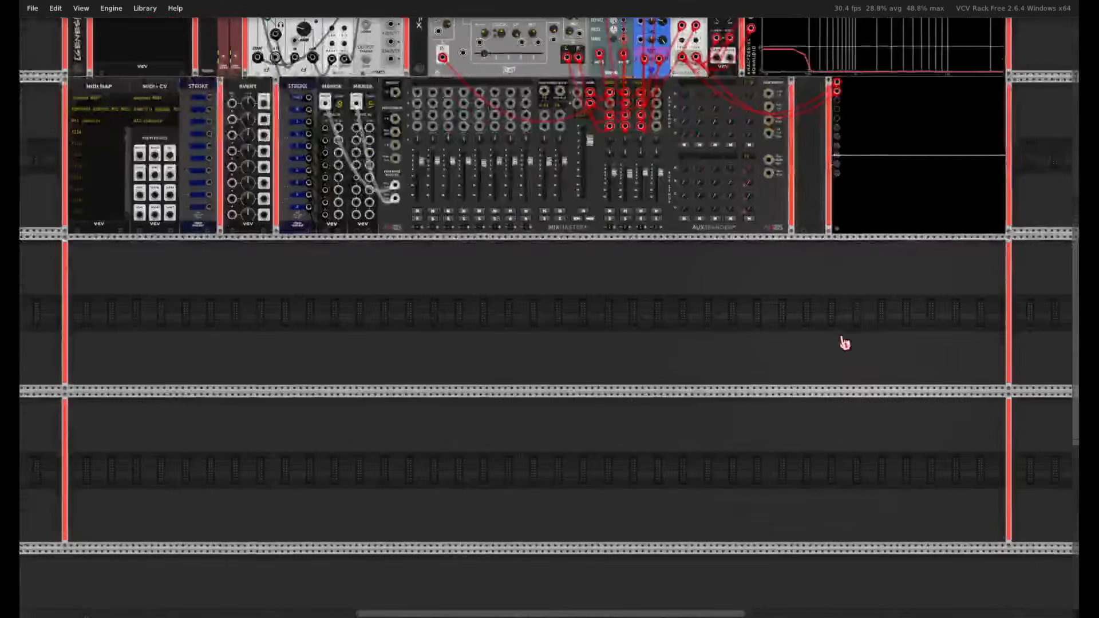
pyautogui.moveTo(74, 523); pyautogui.dragTo(80, 475)
pyautogui.moveTo(345, 389); pyautogui.dragTo(467, 363)
pyautogui.moveTo(162, 291); pyautogui.dragTo(199, 389)
pyautogui.scroll(3, 197, 412)
pyautogui.moveTo(787, 342); pyautogui.dragTo(322, 314)
pyautogui.moveTo(901, 314); pyautogui.dragTo(395, 334)
pyautogui.scroll(-3, 752, 288)
pyautogui.moveTo(866, 426); pyautogui.dragTo(788, 293)
pyautogui.moveTo(632, 297); pyautogui.dragTo(772, 386)
pyautogui.scroll(-1, 705, 346)
pyautogui.moveTo(609, 353); pyautogui.dragTo(626, 389)
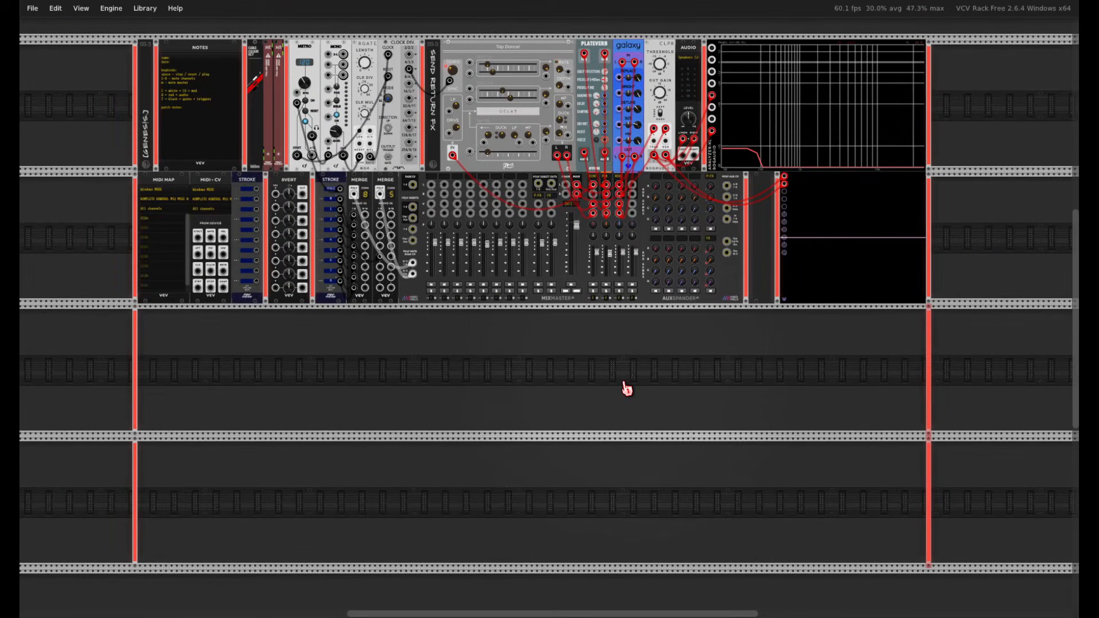
pyautogui.moveTo(627, 388); pyautogui.dragTo(641, 394)
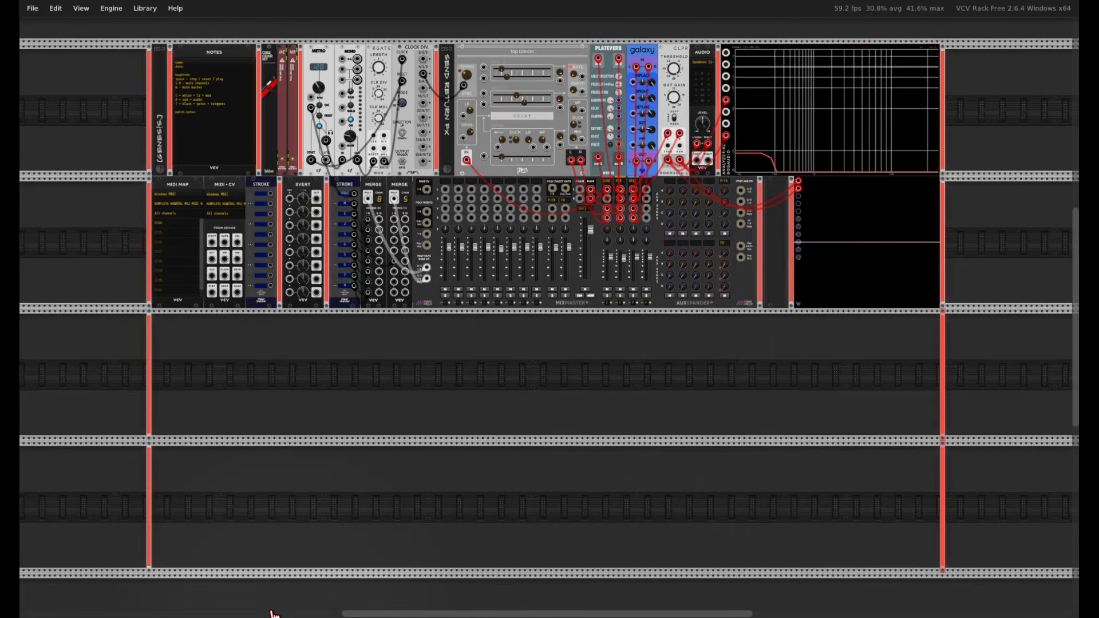
pyautogui.moveTo(270, 582); pyautogui.dragTo(268, 586)
pyautogui.moveTo(928, 529); pyautogui.dragTo(153, 363)
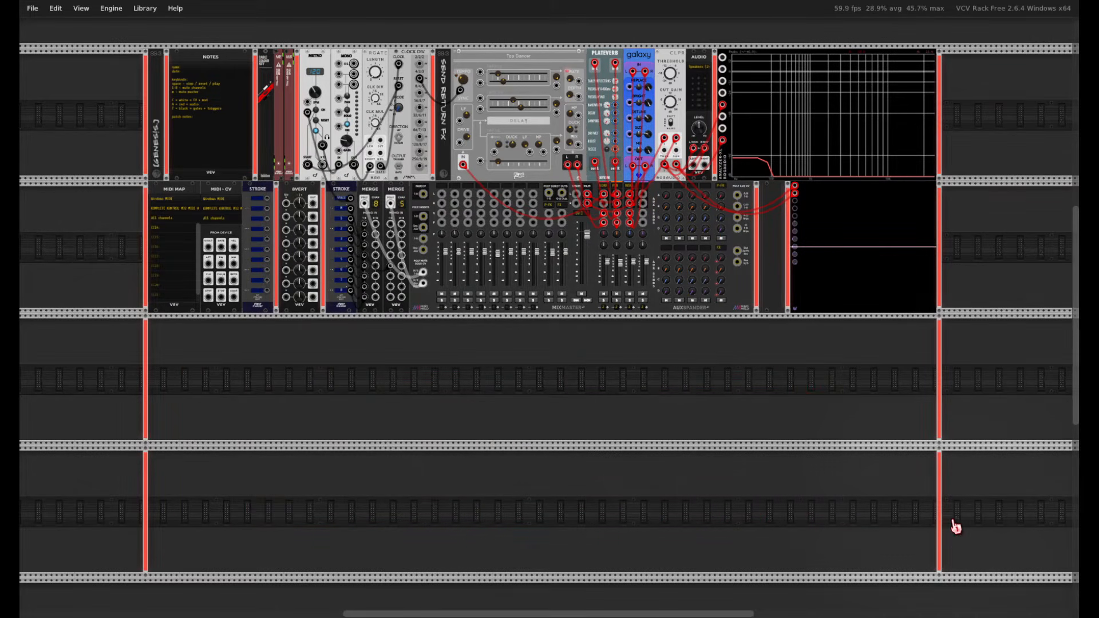
# Move the analyzer, full scope, neighbouring blank panel and the far-end dividers outward to widen the rack case.
pyautogui.moveTo(971, 505); pyautogui.dragTo(853, 517)
pyautogui.moveTo(943, 516); pyautogui.dragTo(744, 115)
pyautogui.click(732, 240)
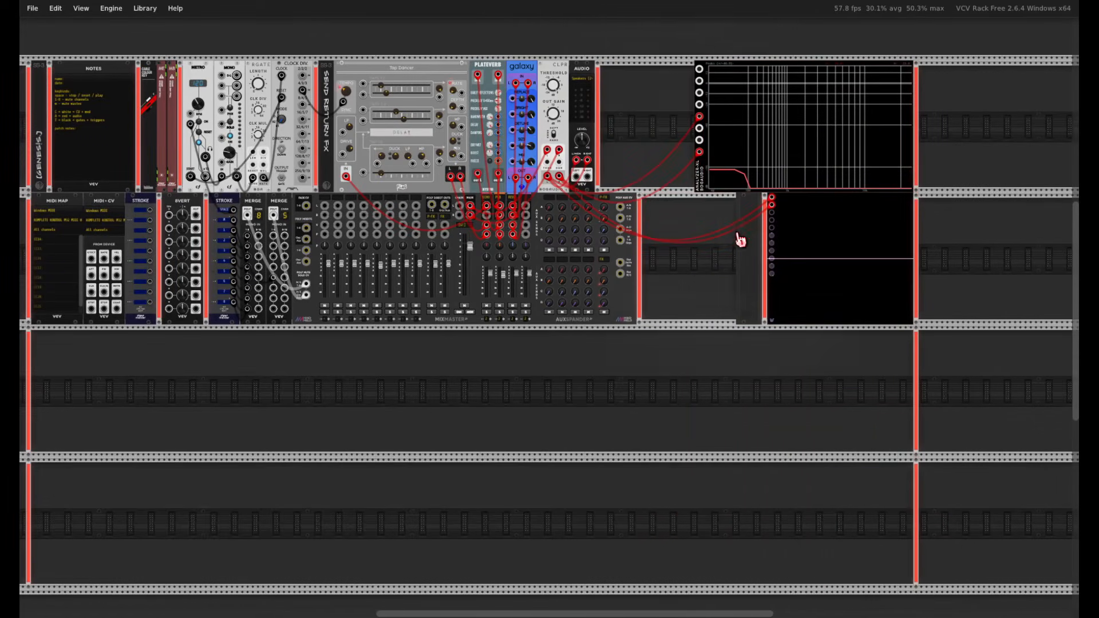
# Paste a divider against the analyzer and widen the blank panel to fill the gap between the AuxSpander Jr and the scope.
pyautogui.hotkey('ctrl', 'v')
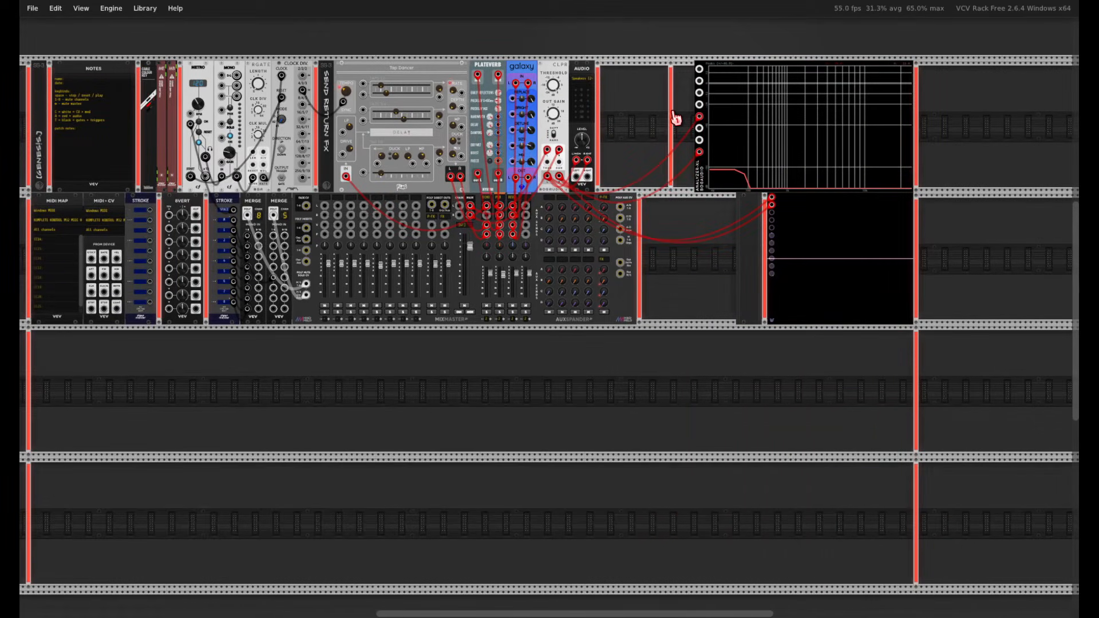
pyautogui.moveTo(676, 117); pyautogui.dragTo(594, 231)
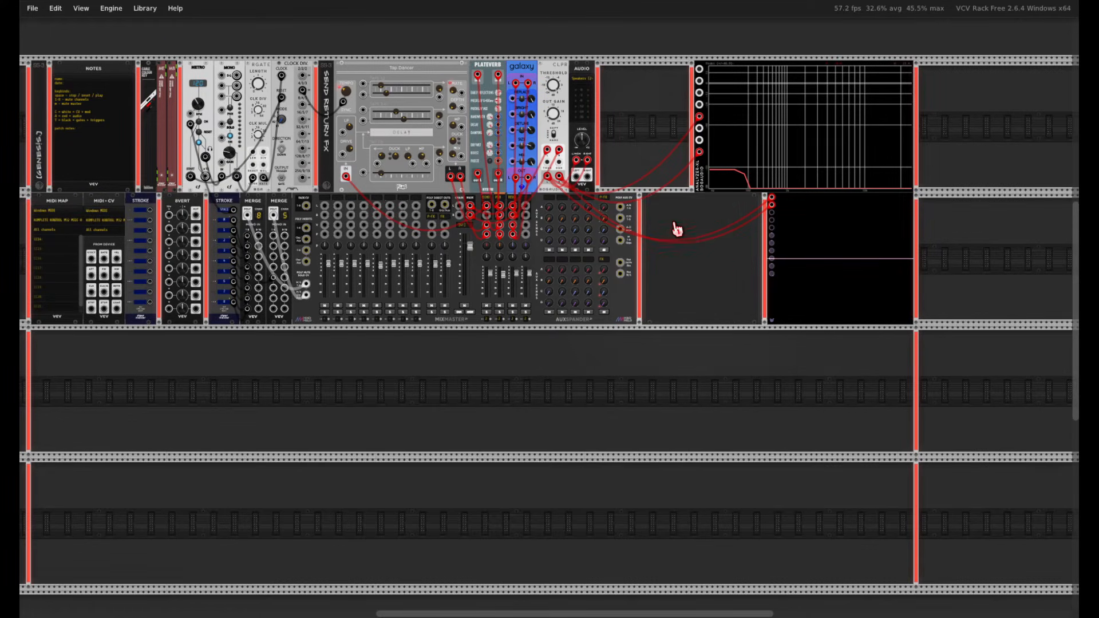
pyautogui.hotkey('ctrl', 'c')
pyautogui.hotkey('ctrl', 'v')
pyautogui.moveTo(1037, 107); pyautogui.dragTo(722, 121)
pyautogui.moveTo(630, 121); pyautogui.dragTo(599, 121)
pyautogui.moveTo(530, 507); pyautogui.dragTo(607, 500)
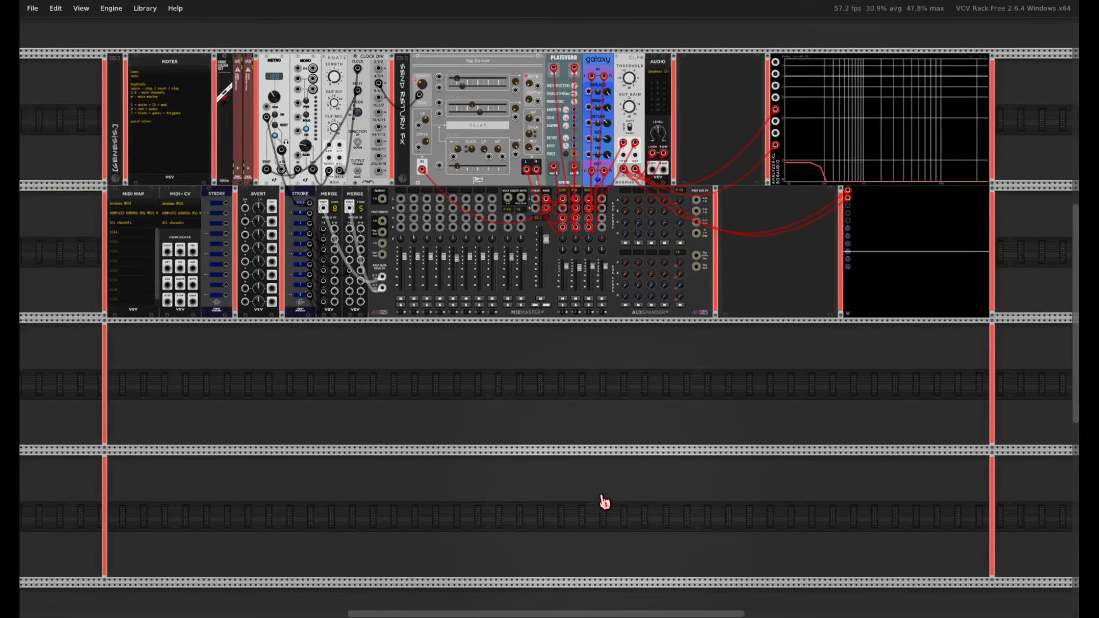